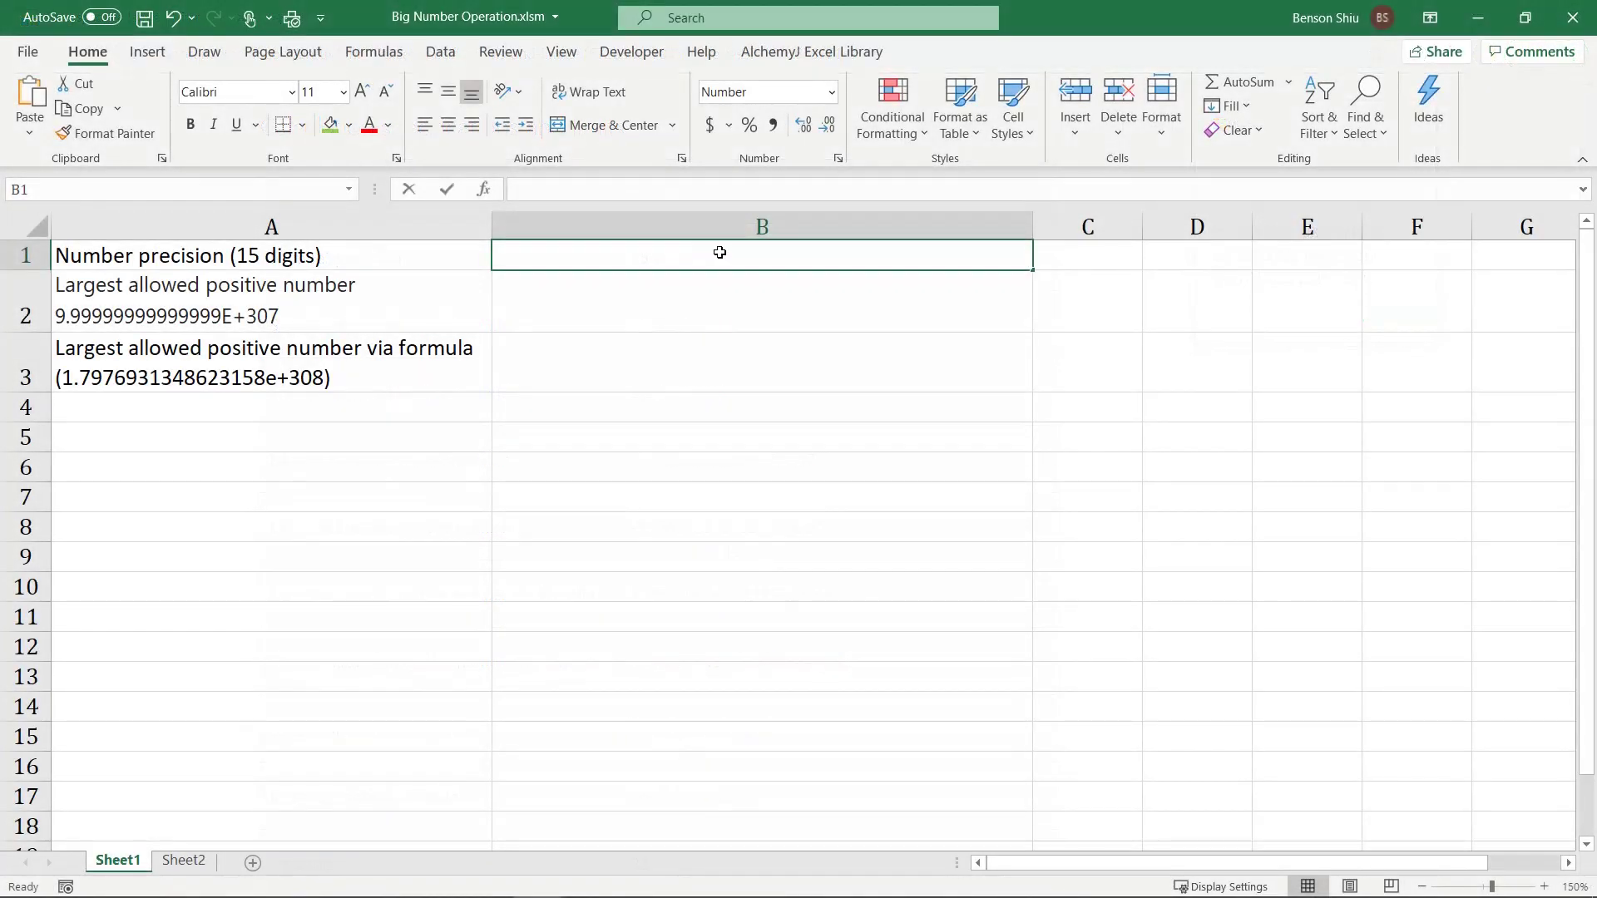
pyautogui.doubleClick(721, 253)
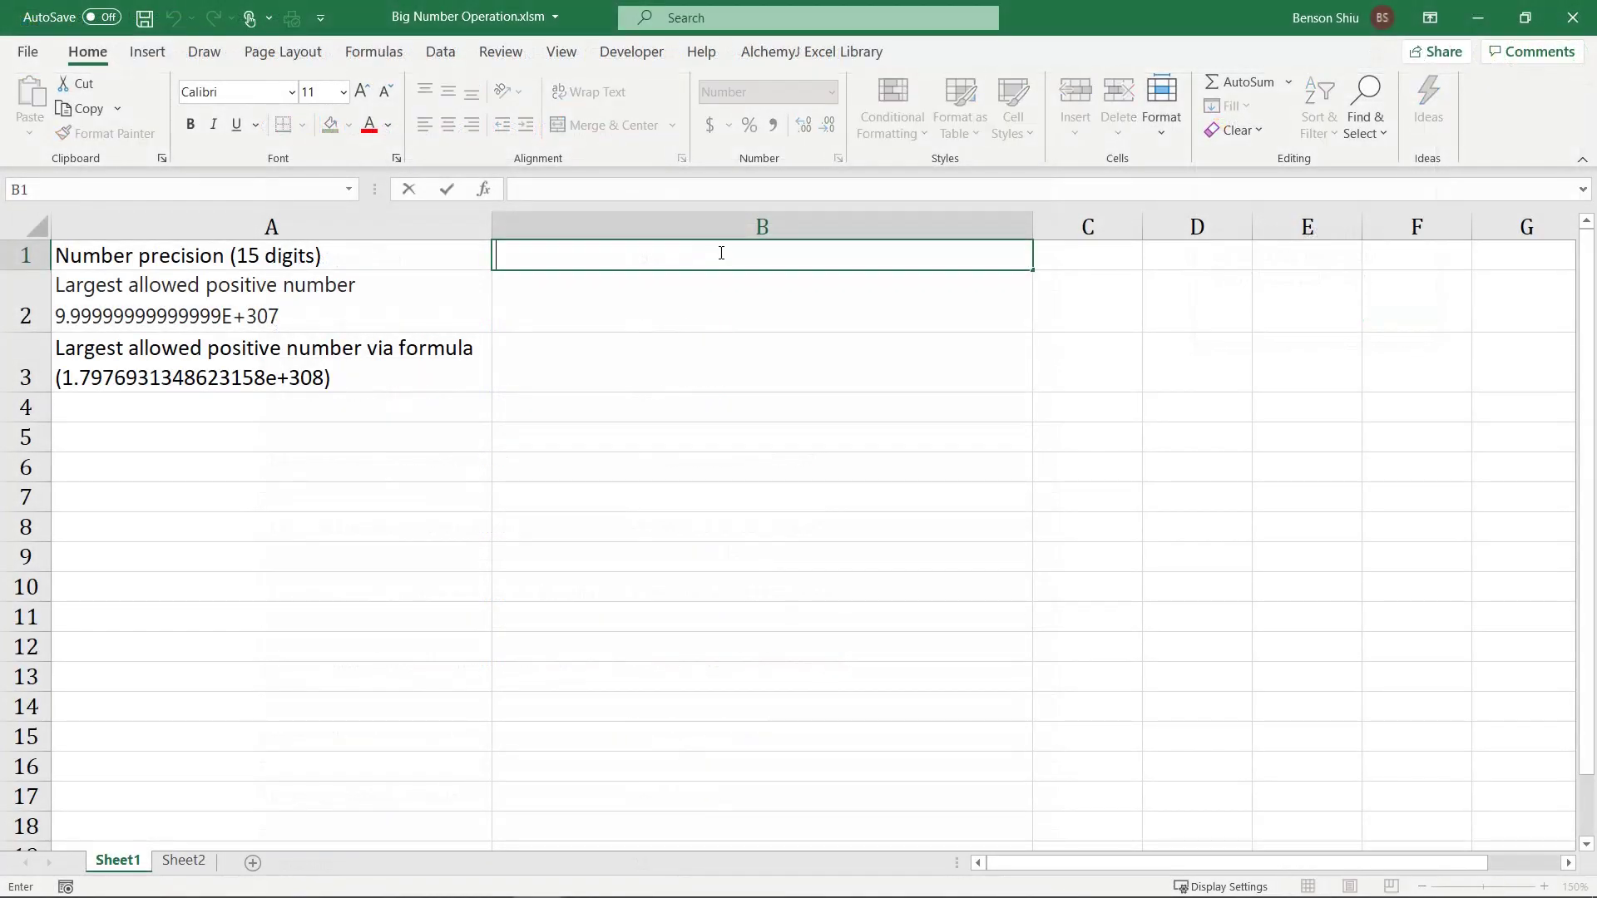
pyautogui.write('123456')
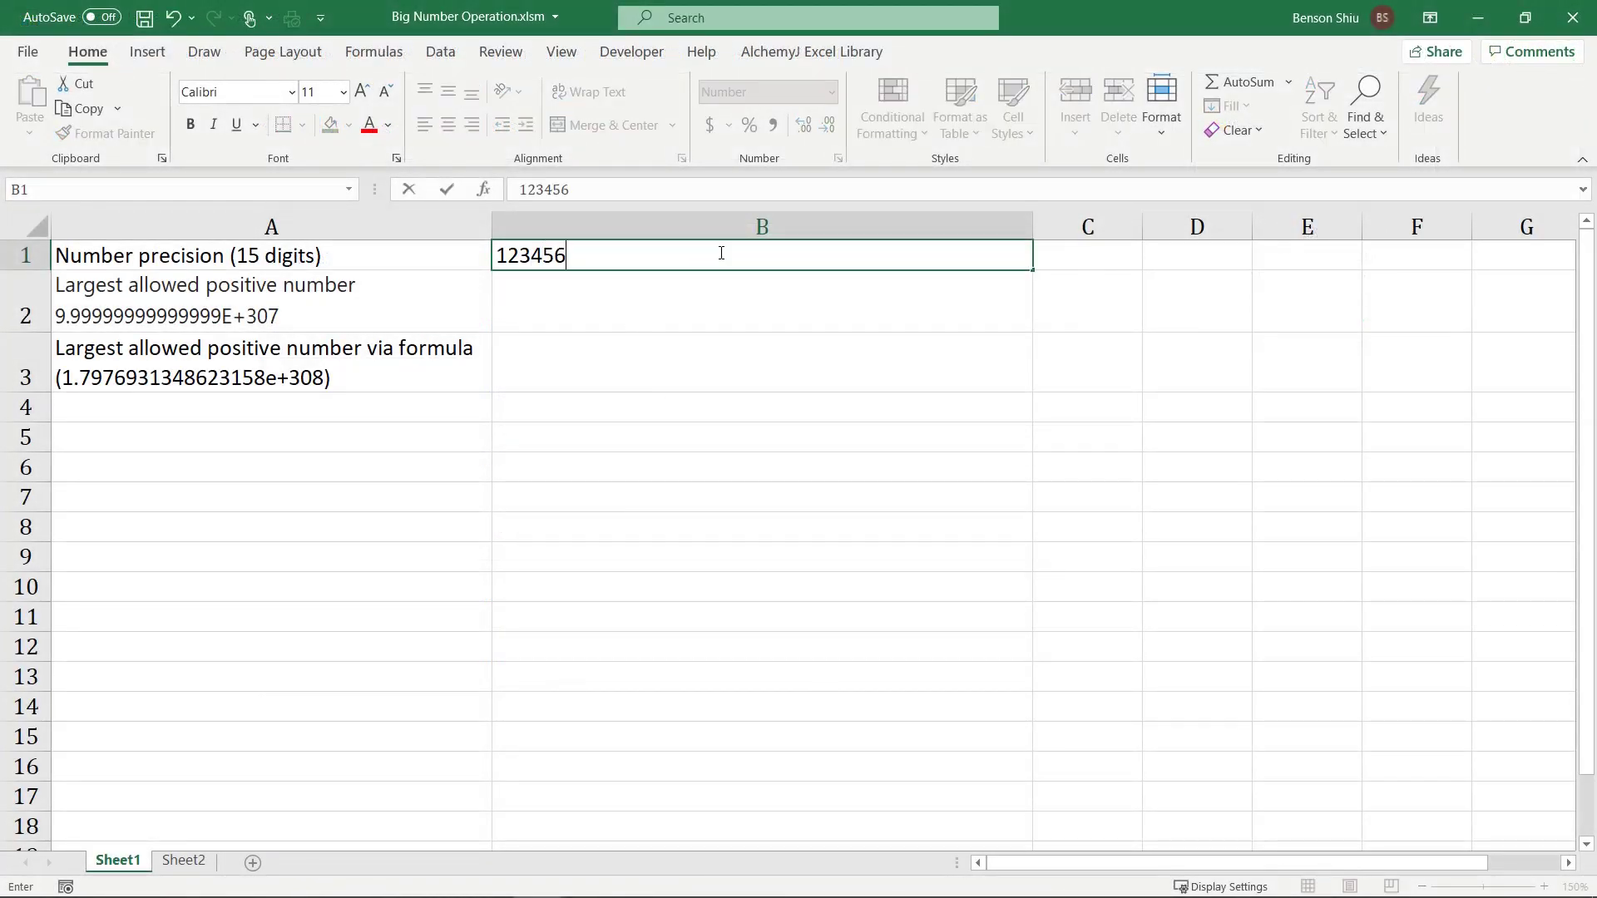
pyautogui.write('78901234')
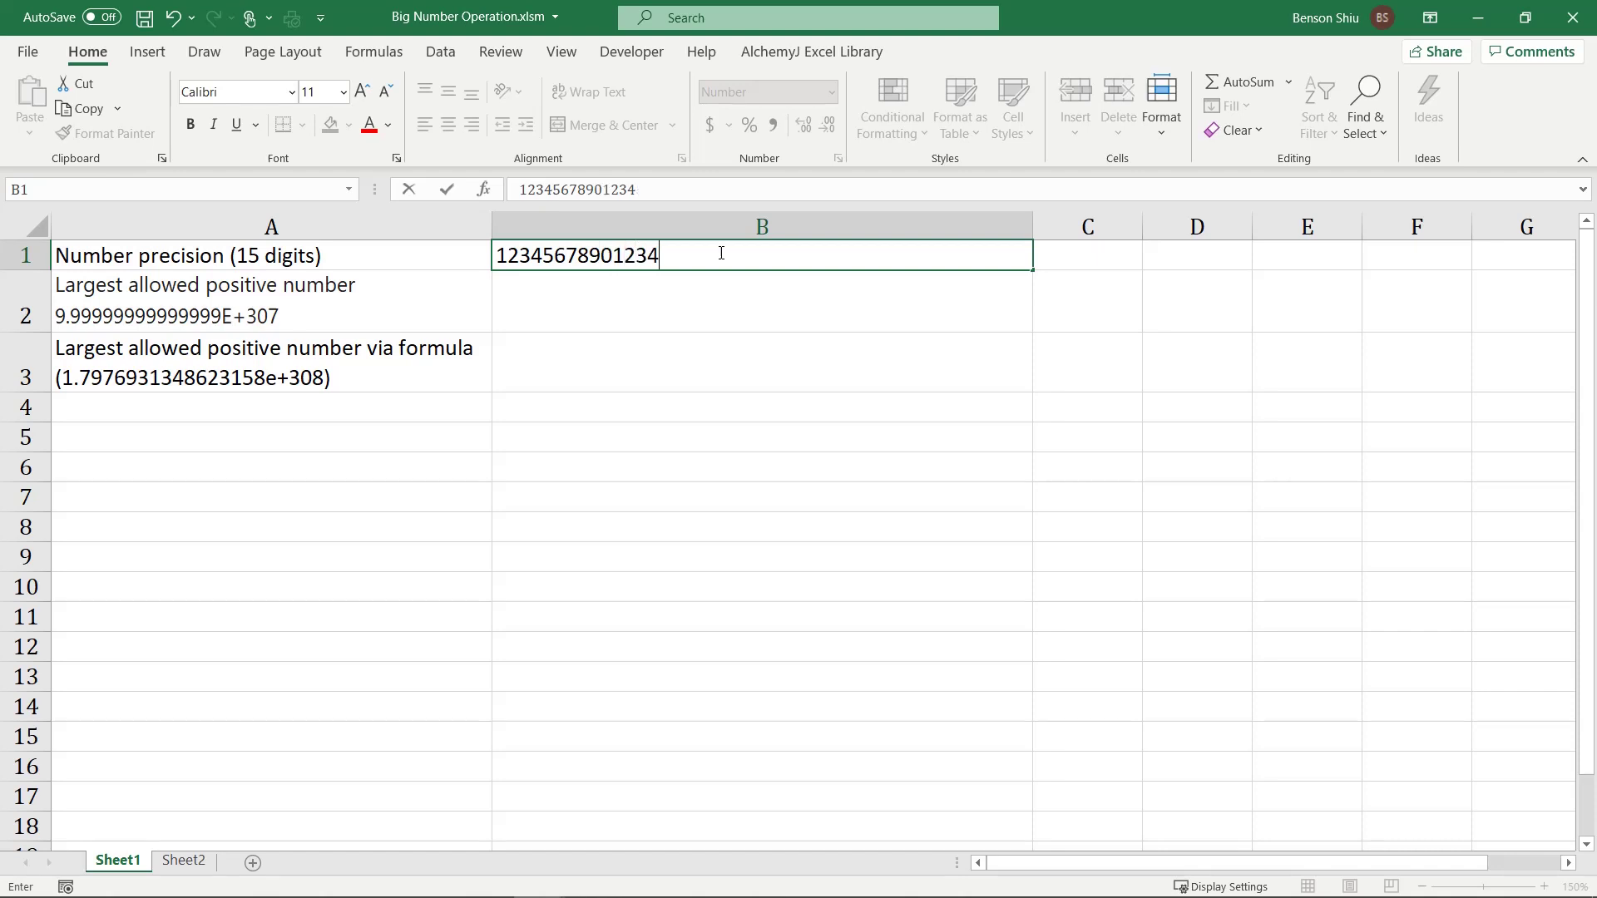
pyautogui.write('567890')
pyautogui.press('Return')
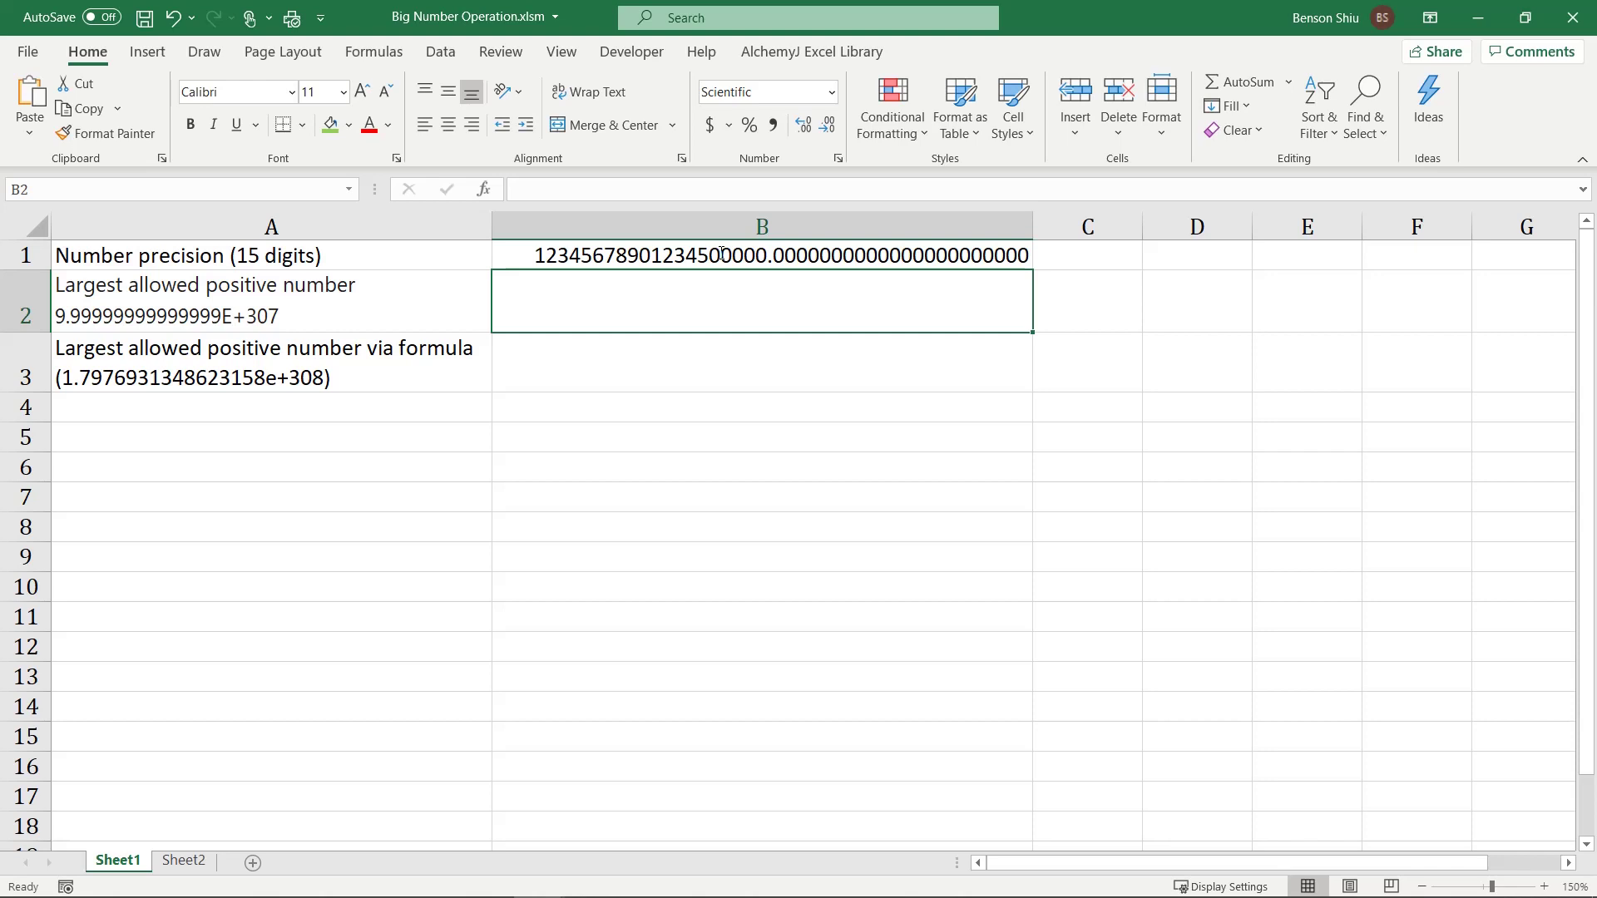
# Step: Replace B1 with 0.12345678901234567890, which Excel cuts to 15 significant digits
pyautogui.click(721, 252)
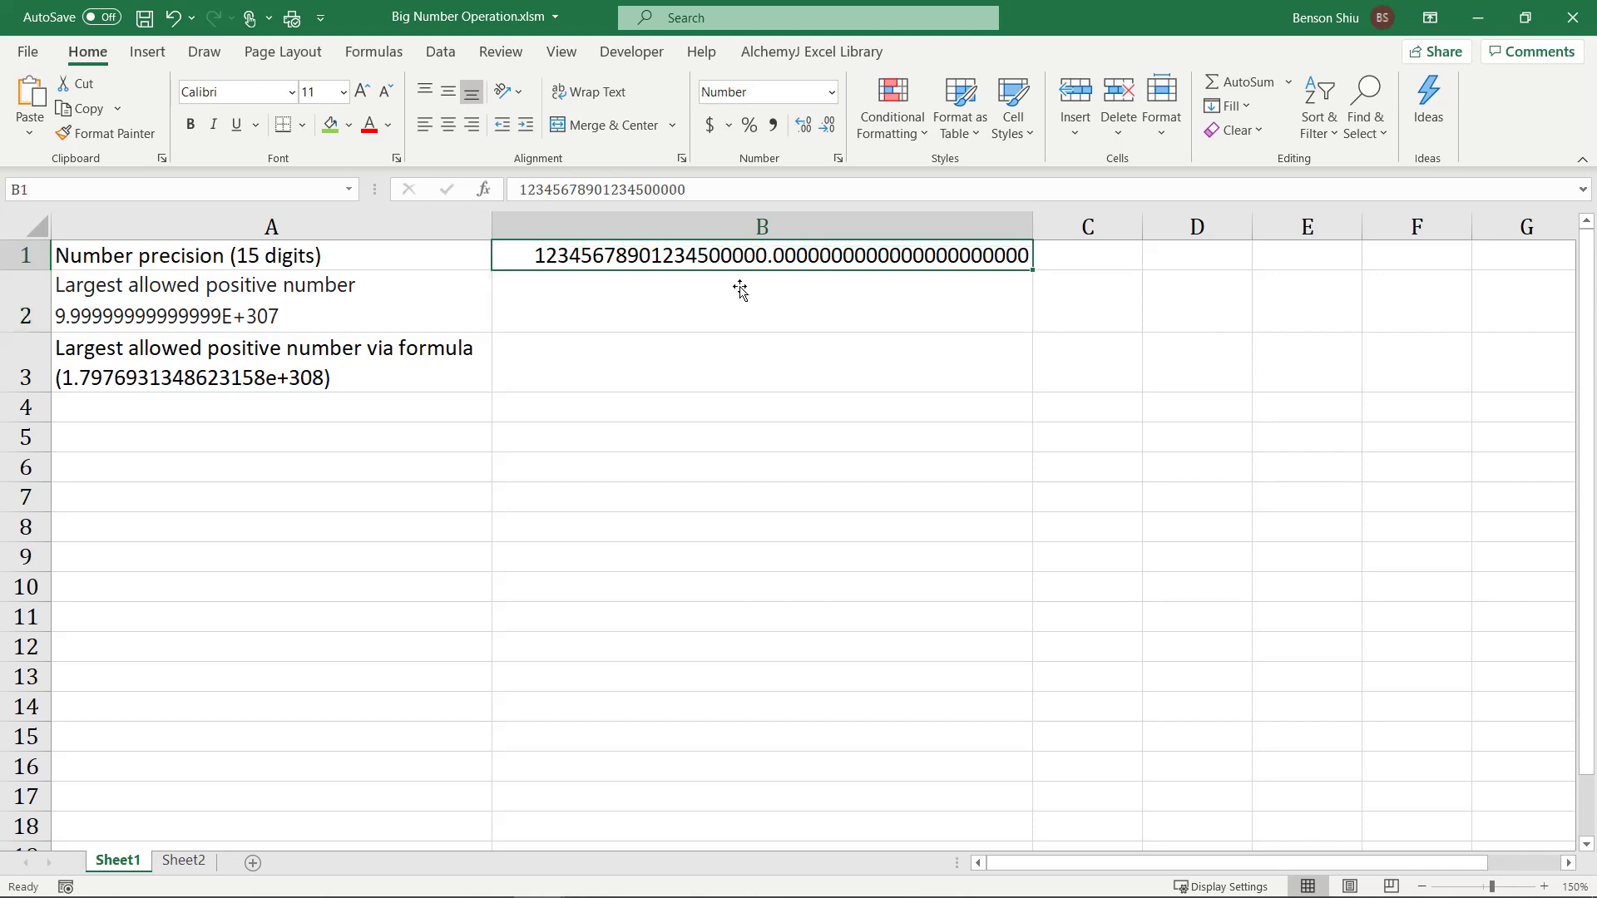
pyautogui.write('0.1234')
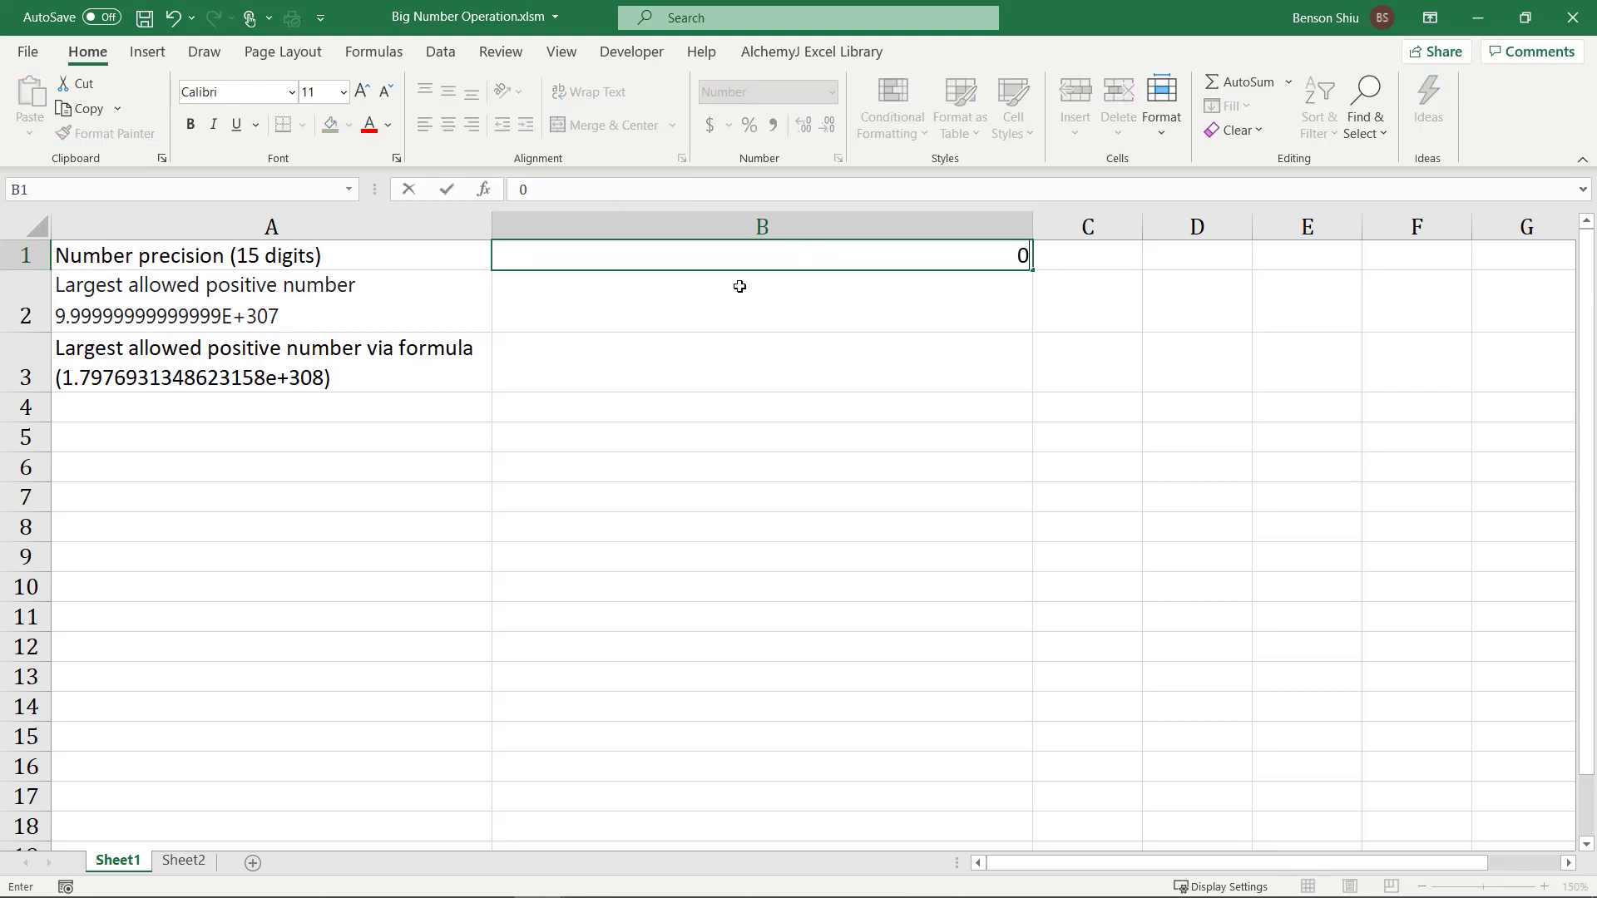
pyautogui.write('5678901234567890')
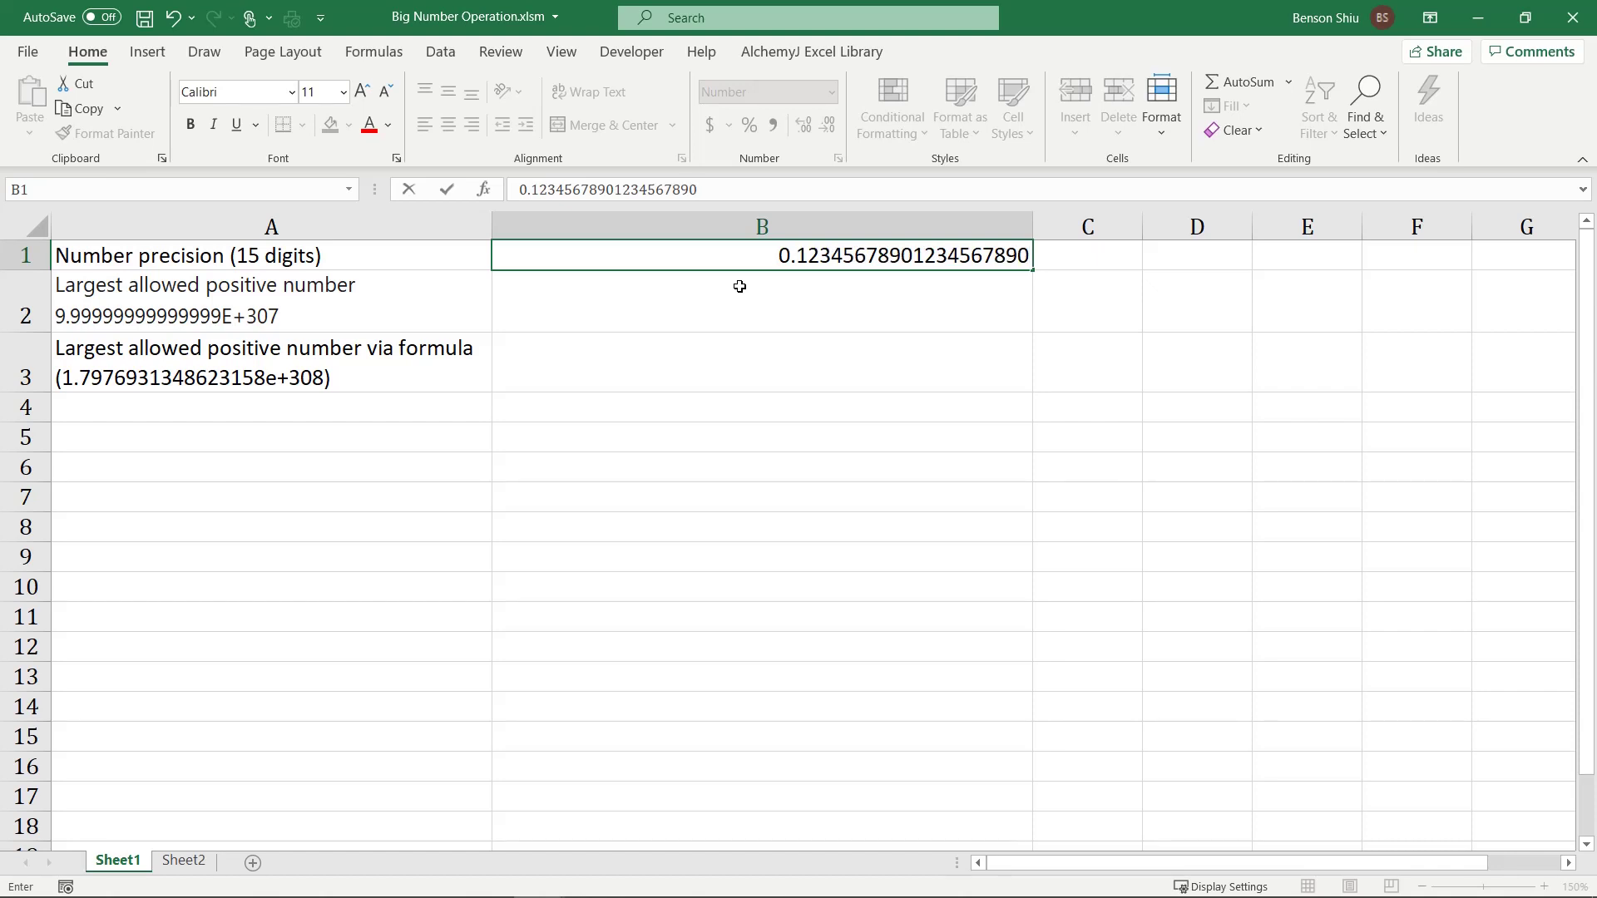
pyautogui.press('Return')
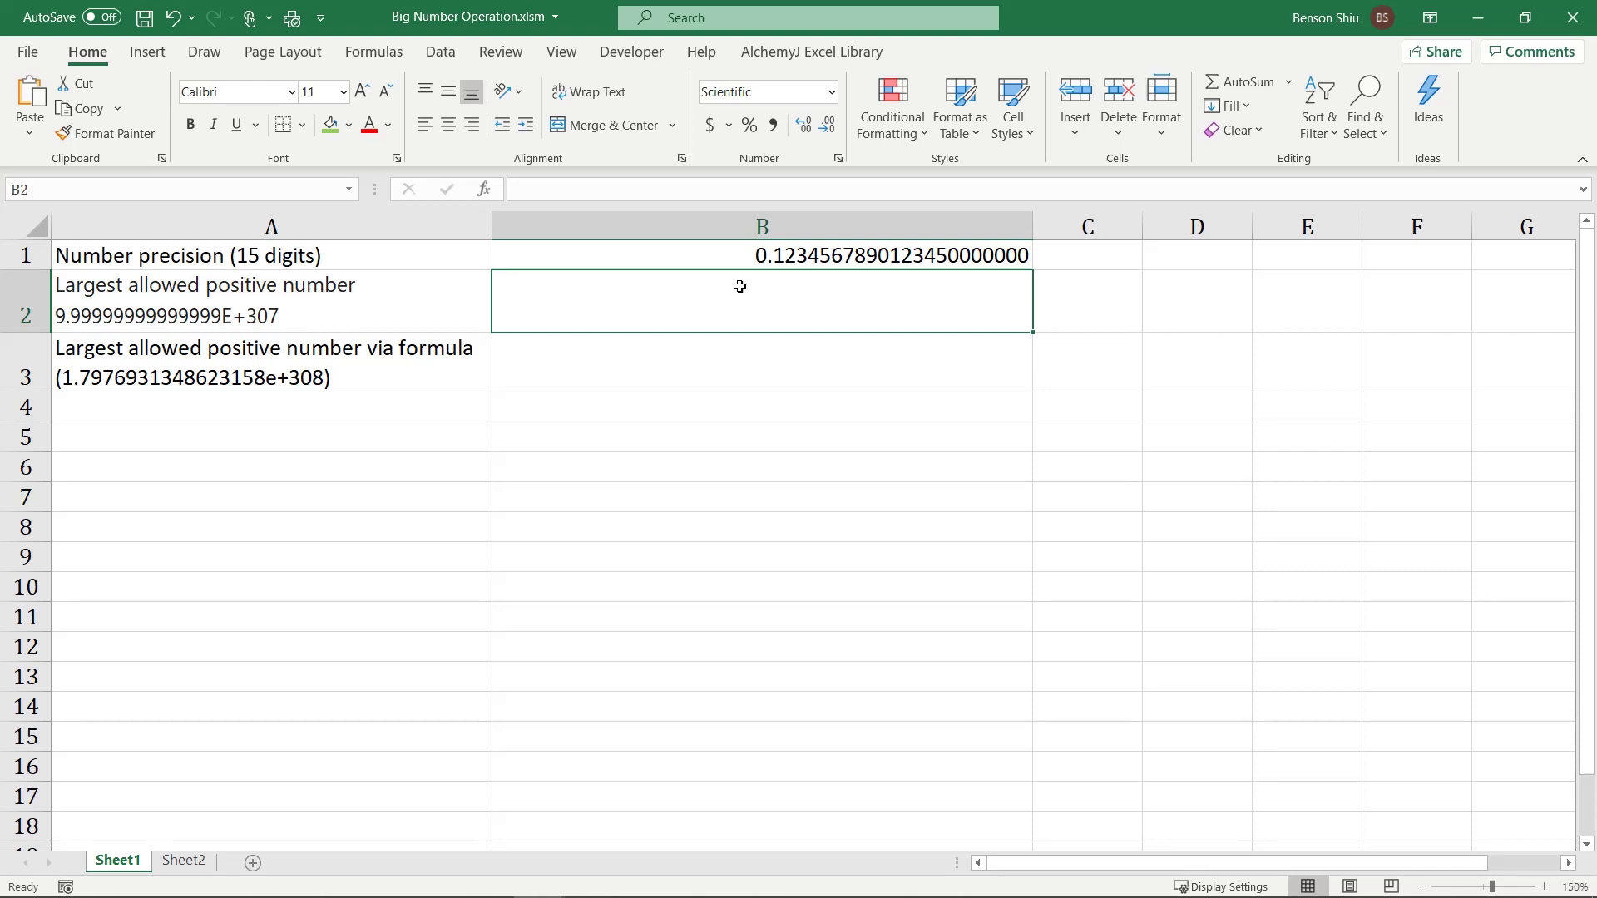
# Step: Copy 9.99999999999999E+307 from A2's text and paste it into B2
pyautogui.click(398, 280)
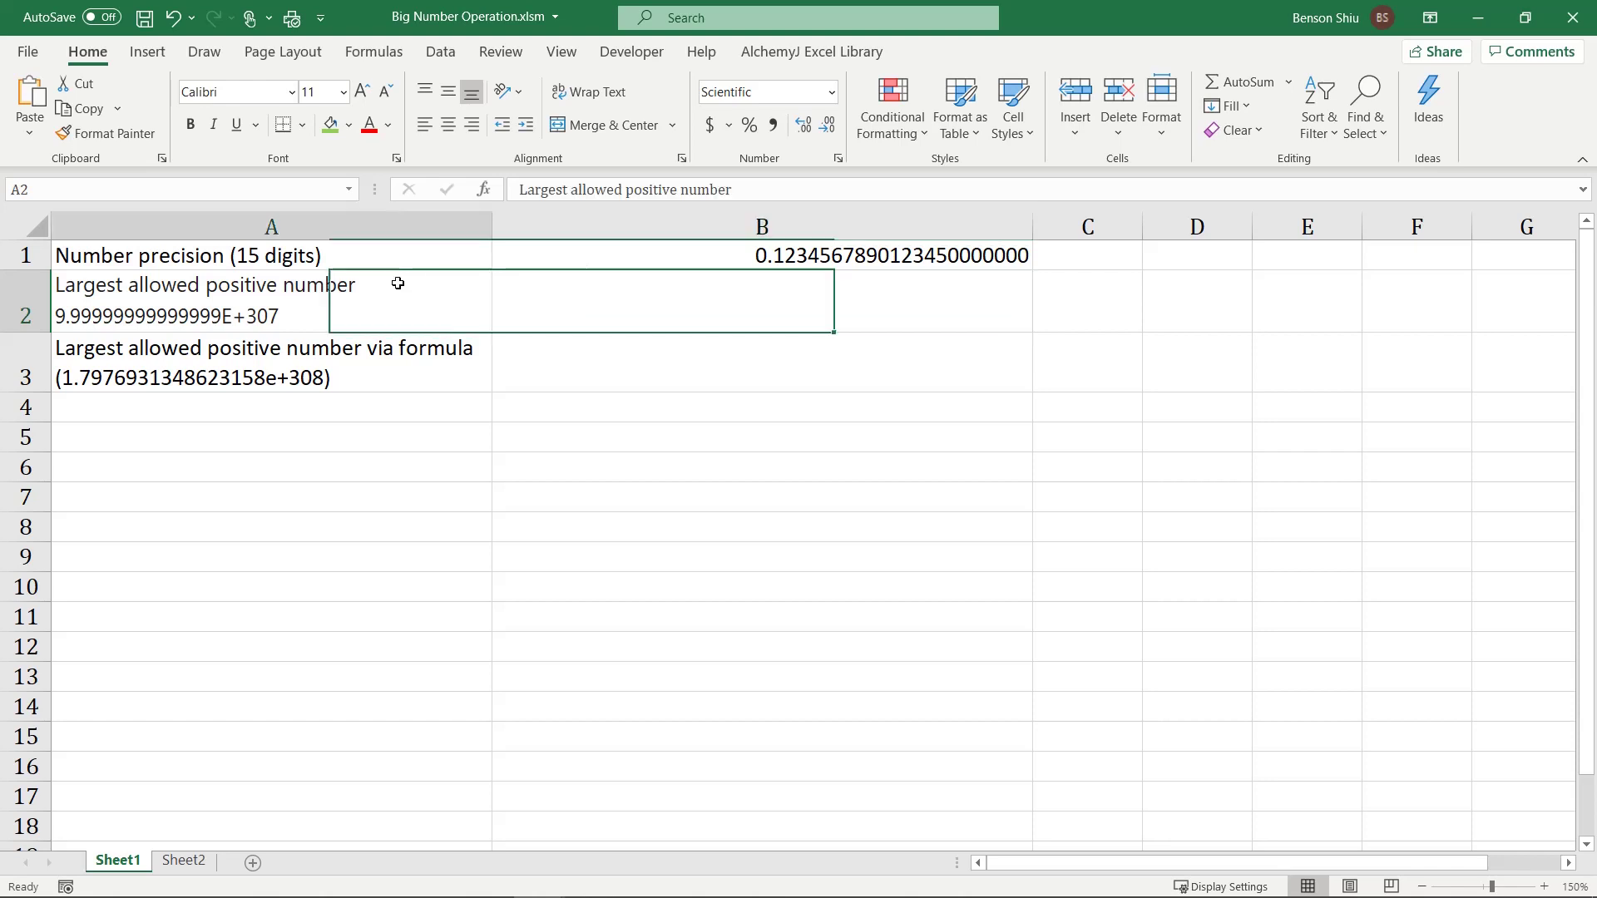
pyautogui.doubleClick(327, 307)
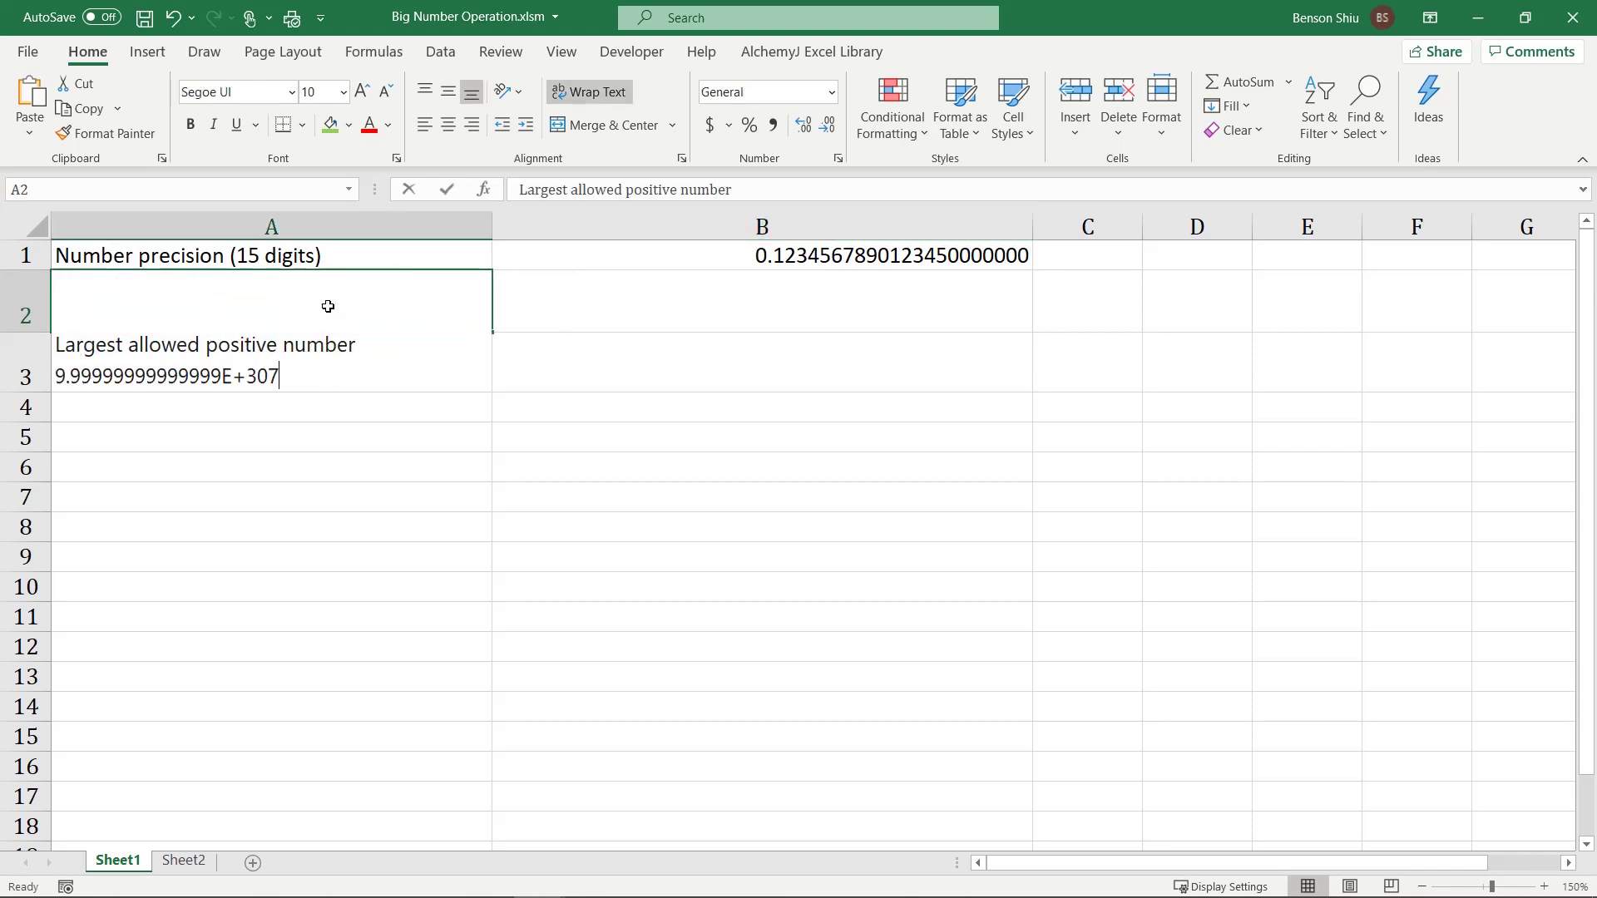
pyautogui.moveTo(279, 376); pyautogui.dragTo(60, 368)
pyautogui.hotkey('ctrl', 'c')
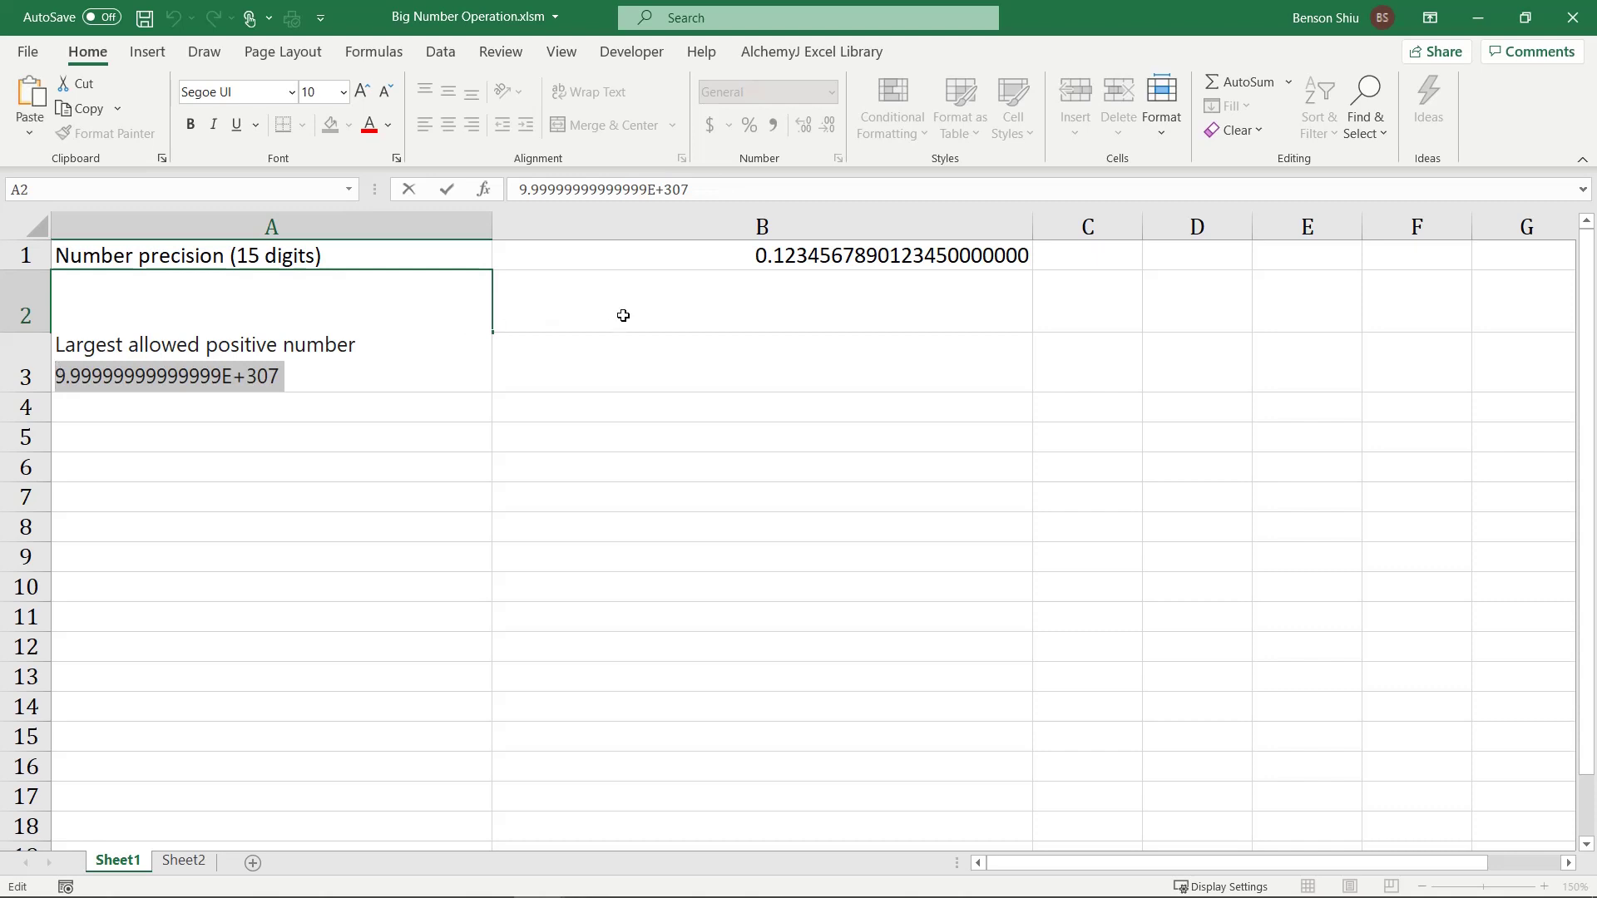
pyautogui.click(634, 300)
pyautogui.hotkey('ctrl', 'v')
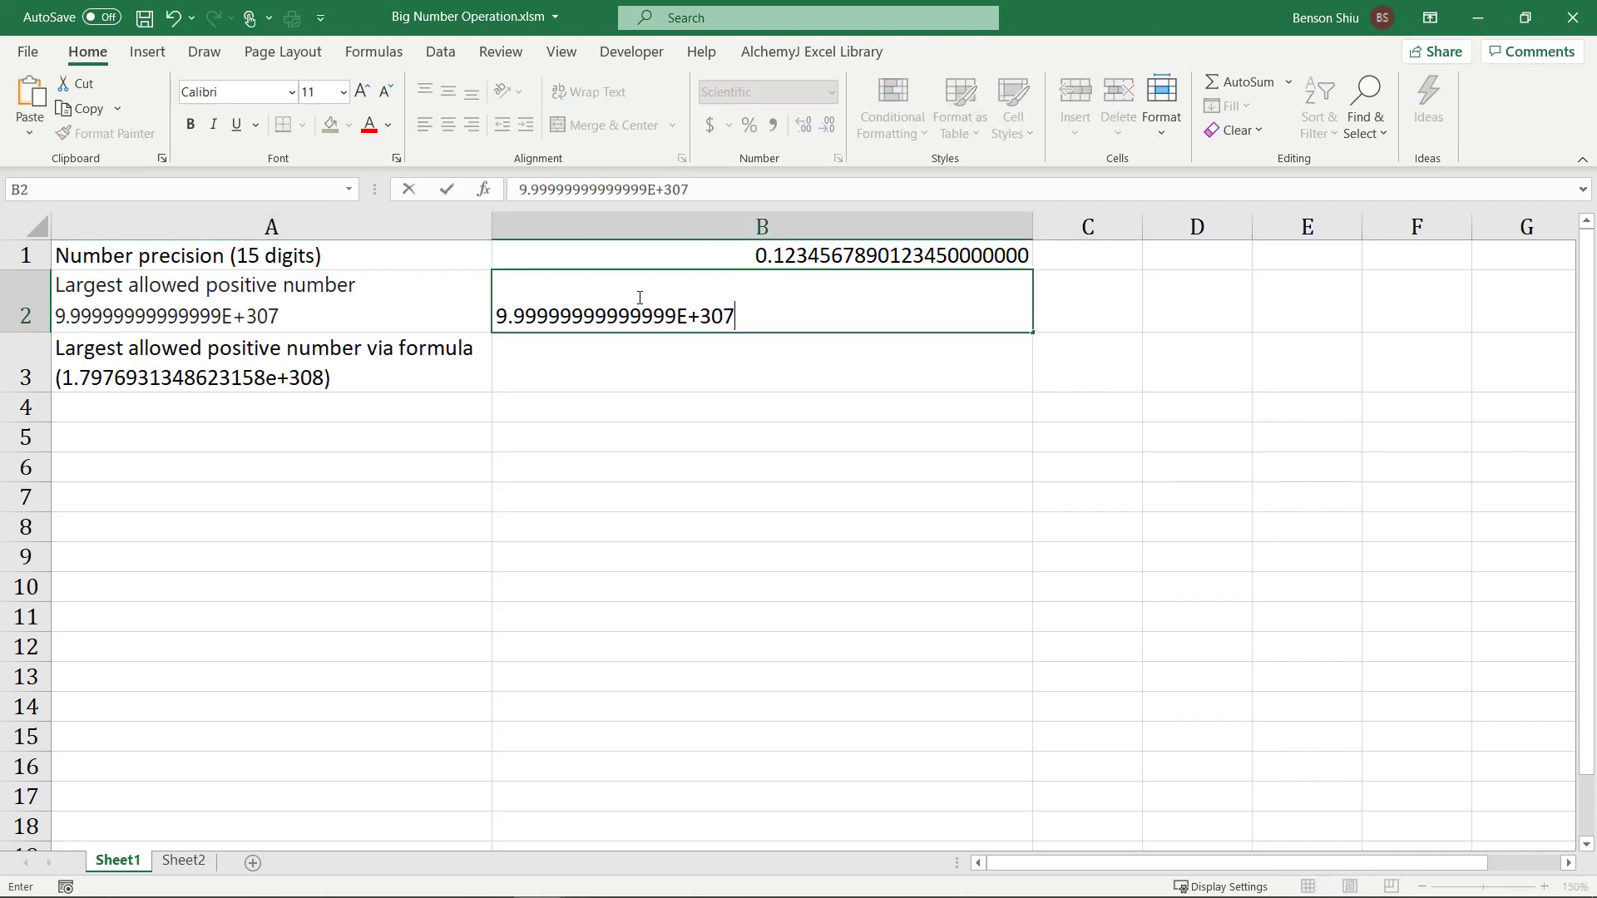
pyautogui.press('Return')
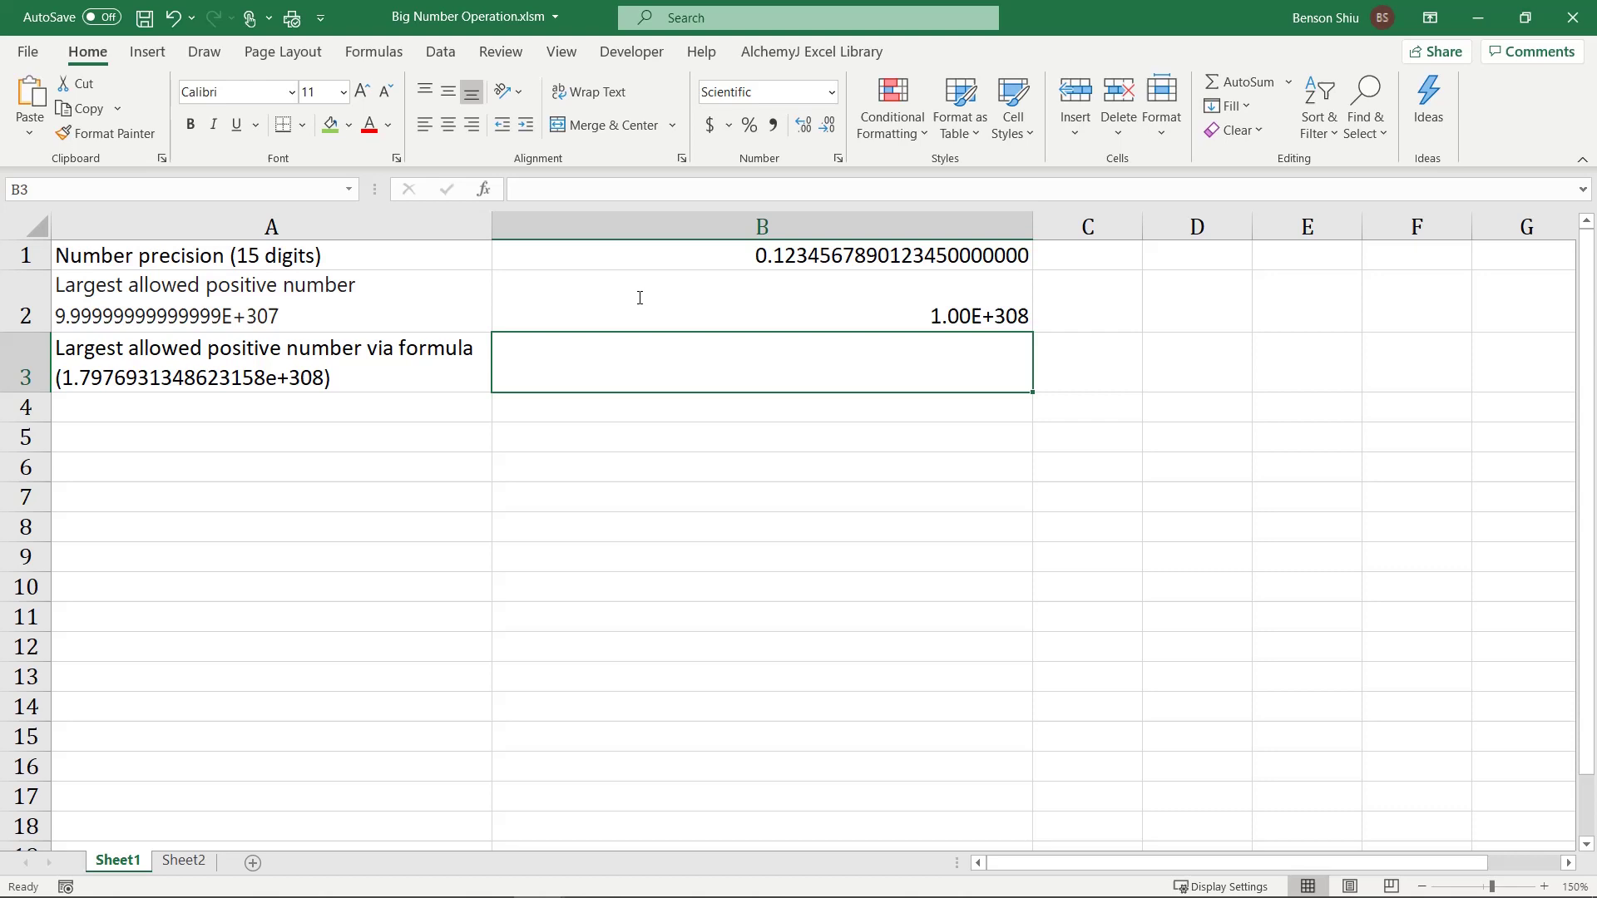
# Step: Raise B2's exponent so it shows 9.99999999999999E+308
pyautogui.click(639, 297)
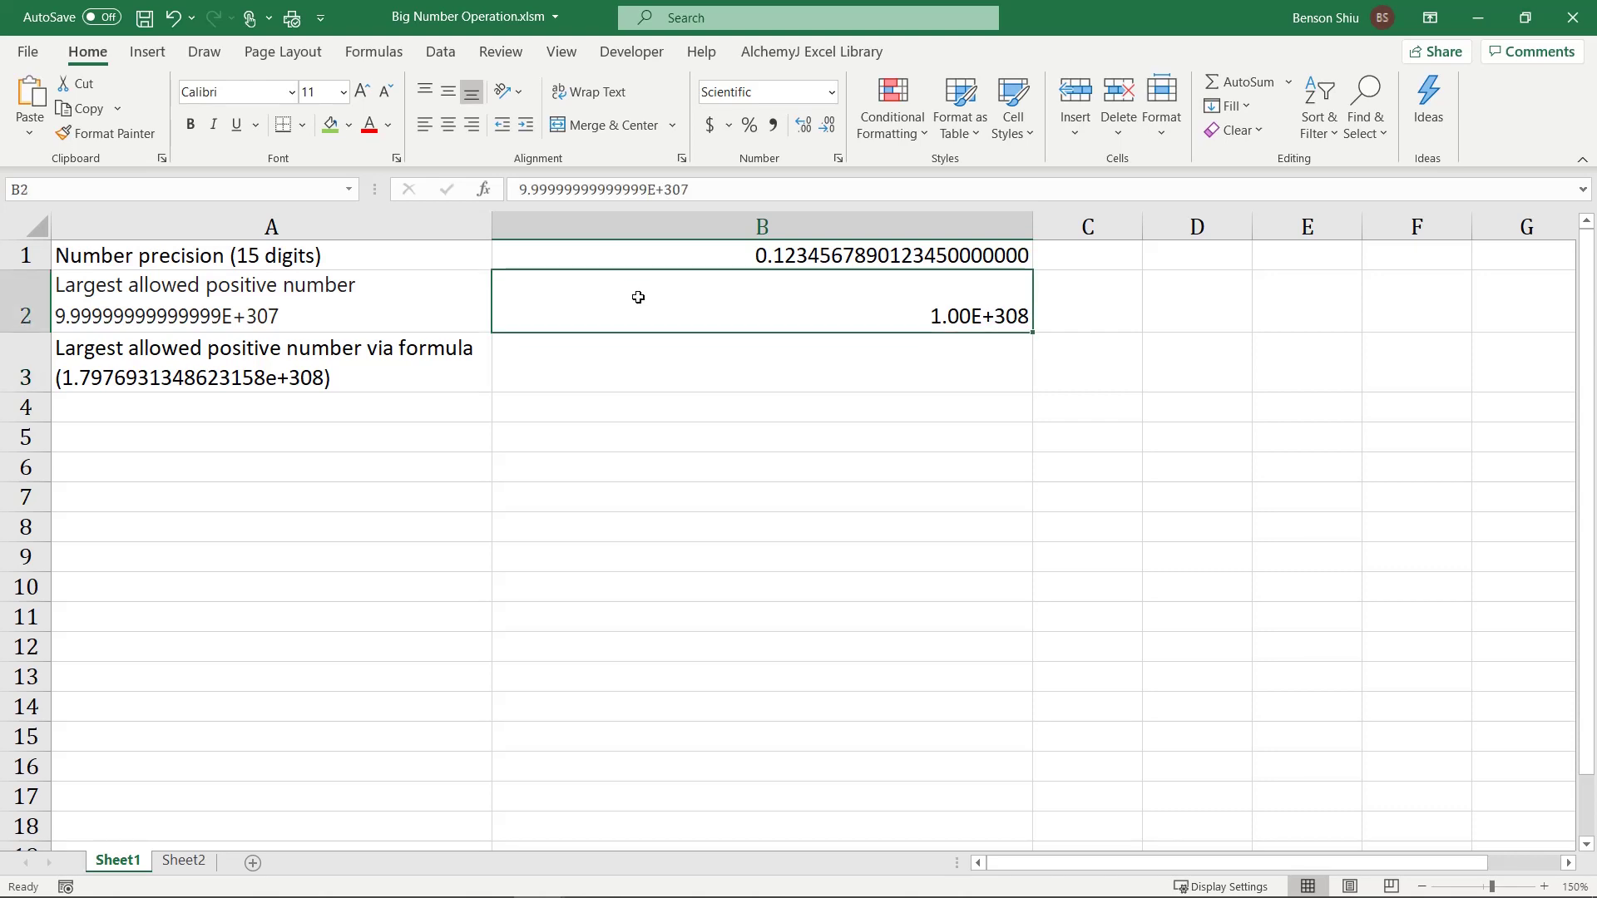
pyautogui.click(699, 197)
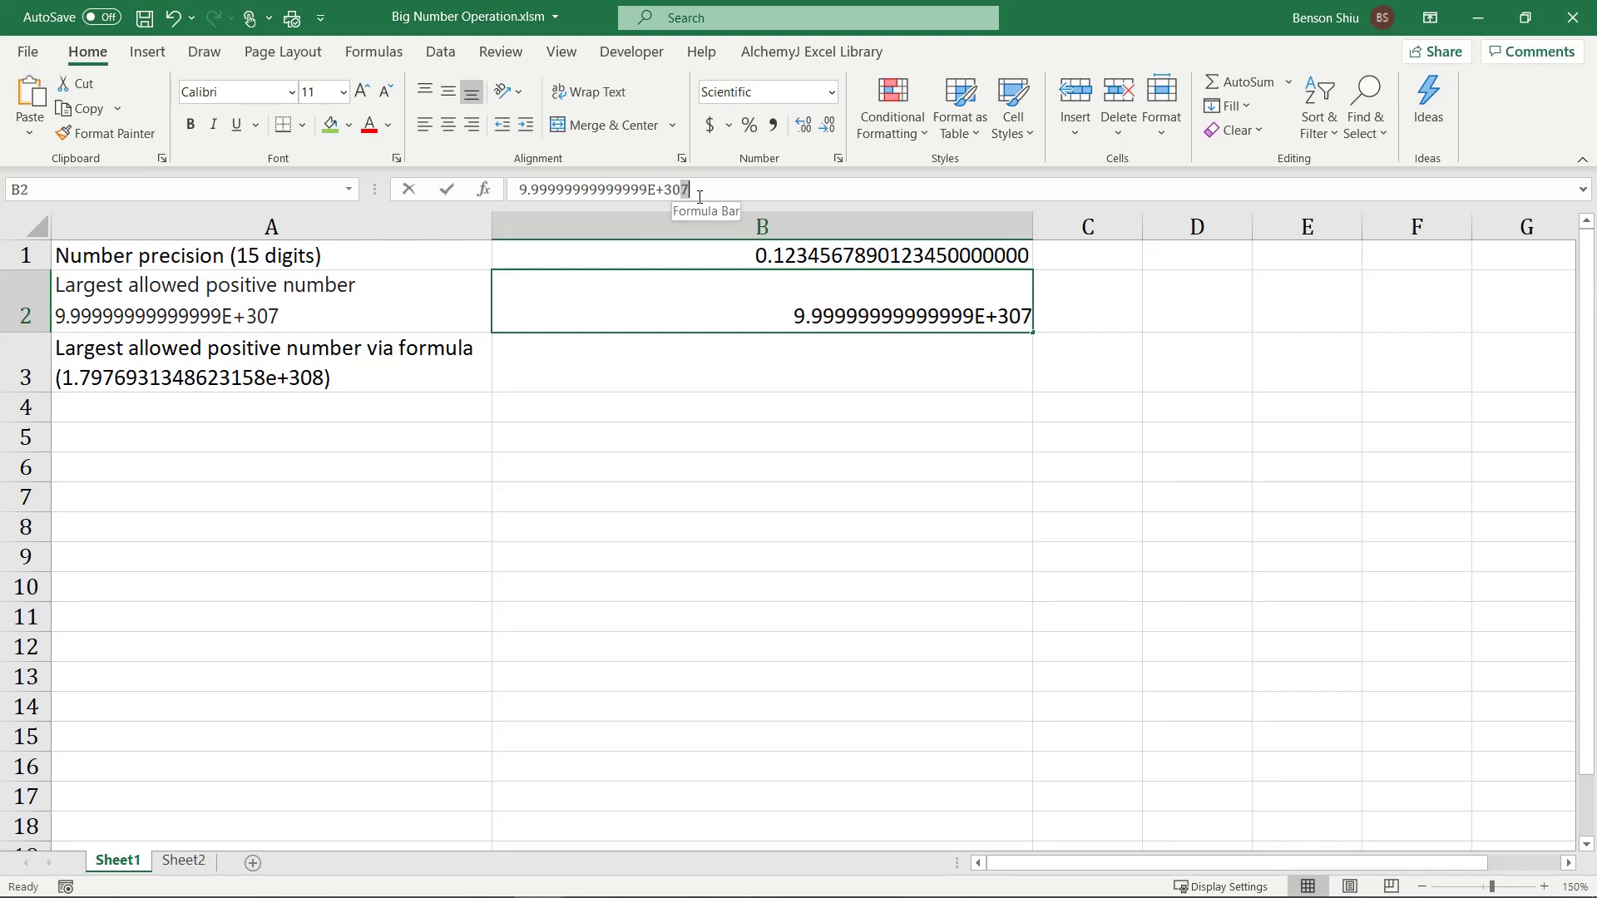
pyautogui.write('8')
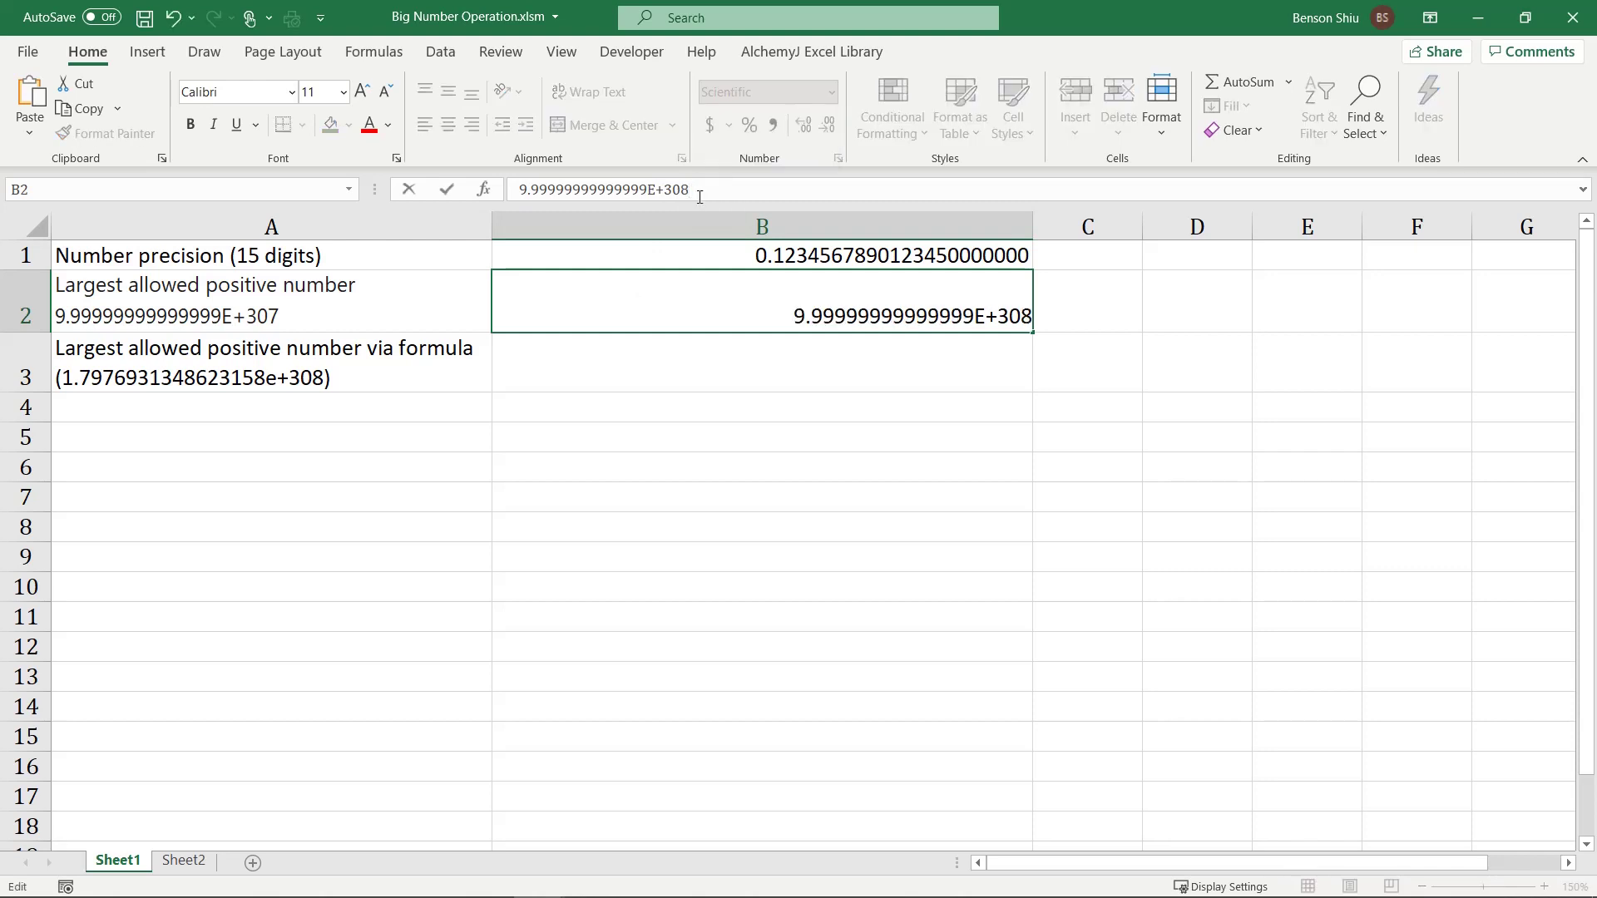
pyautogui.press('Return')
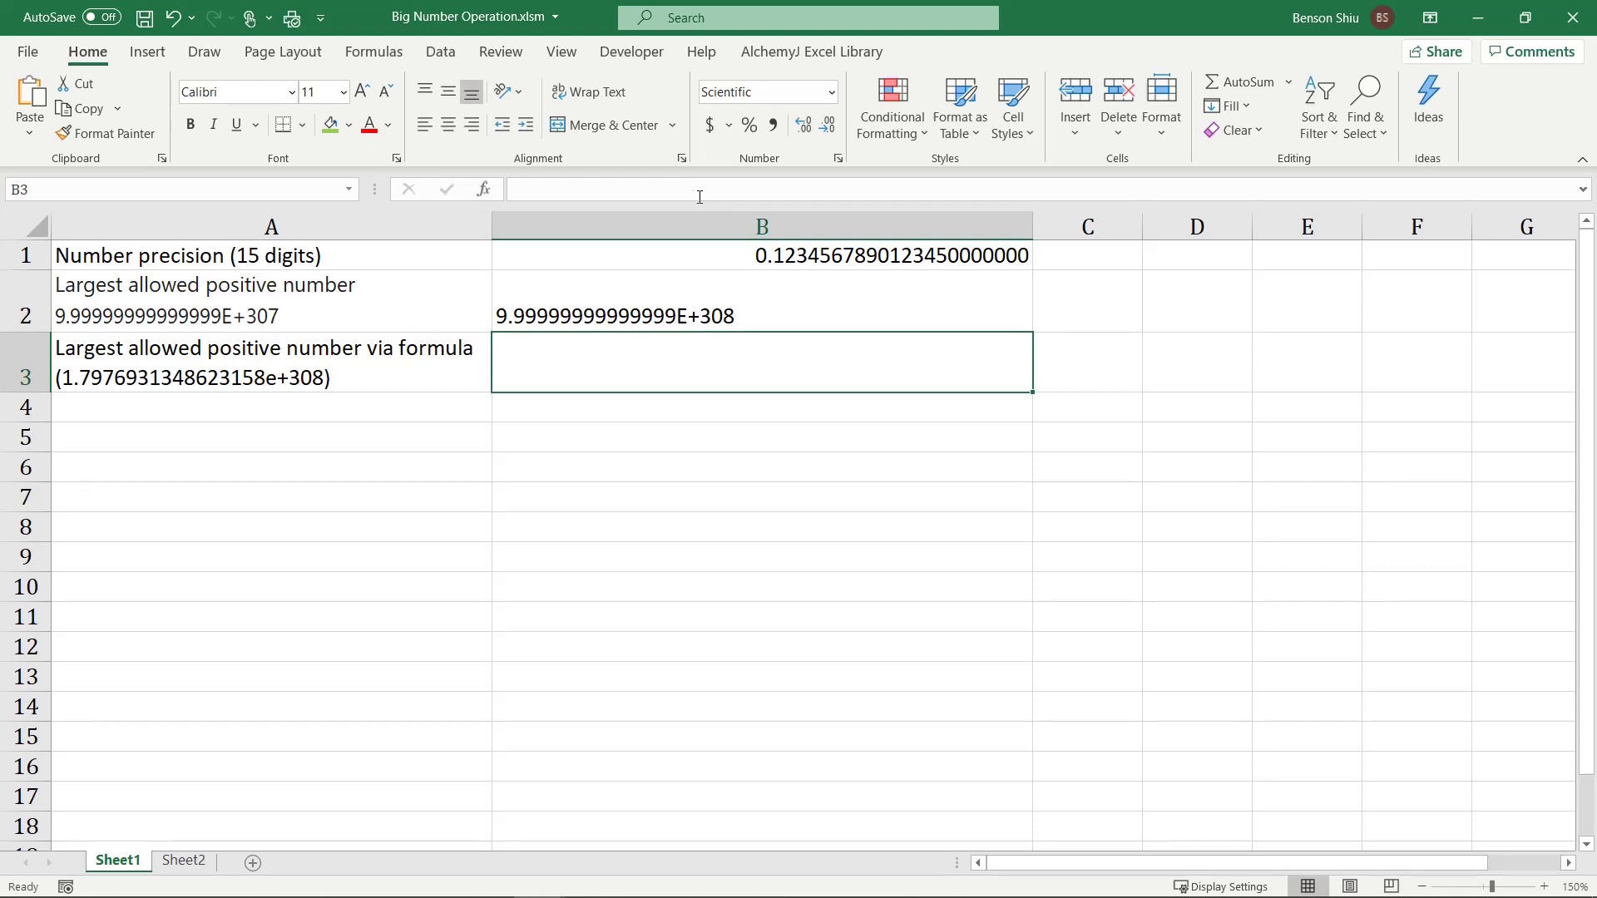
# Step: Try turning B2 into a formula with a leading =, dismiss the error and cancel the edit
pyautogui.press('Up')
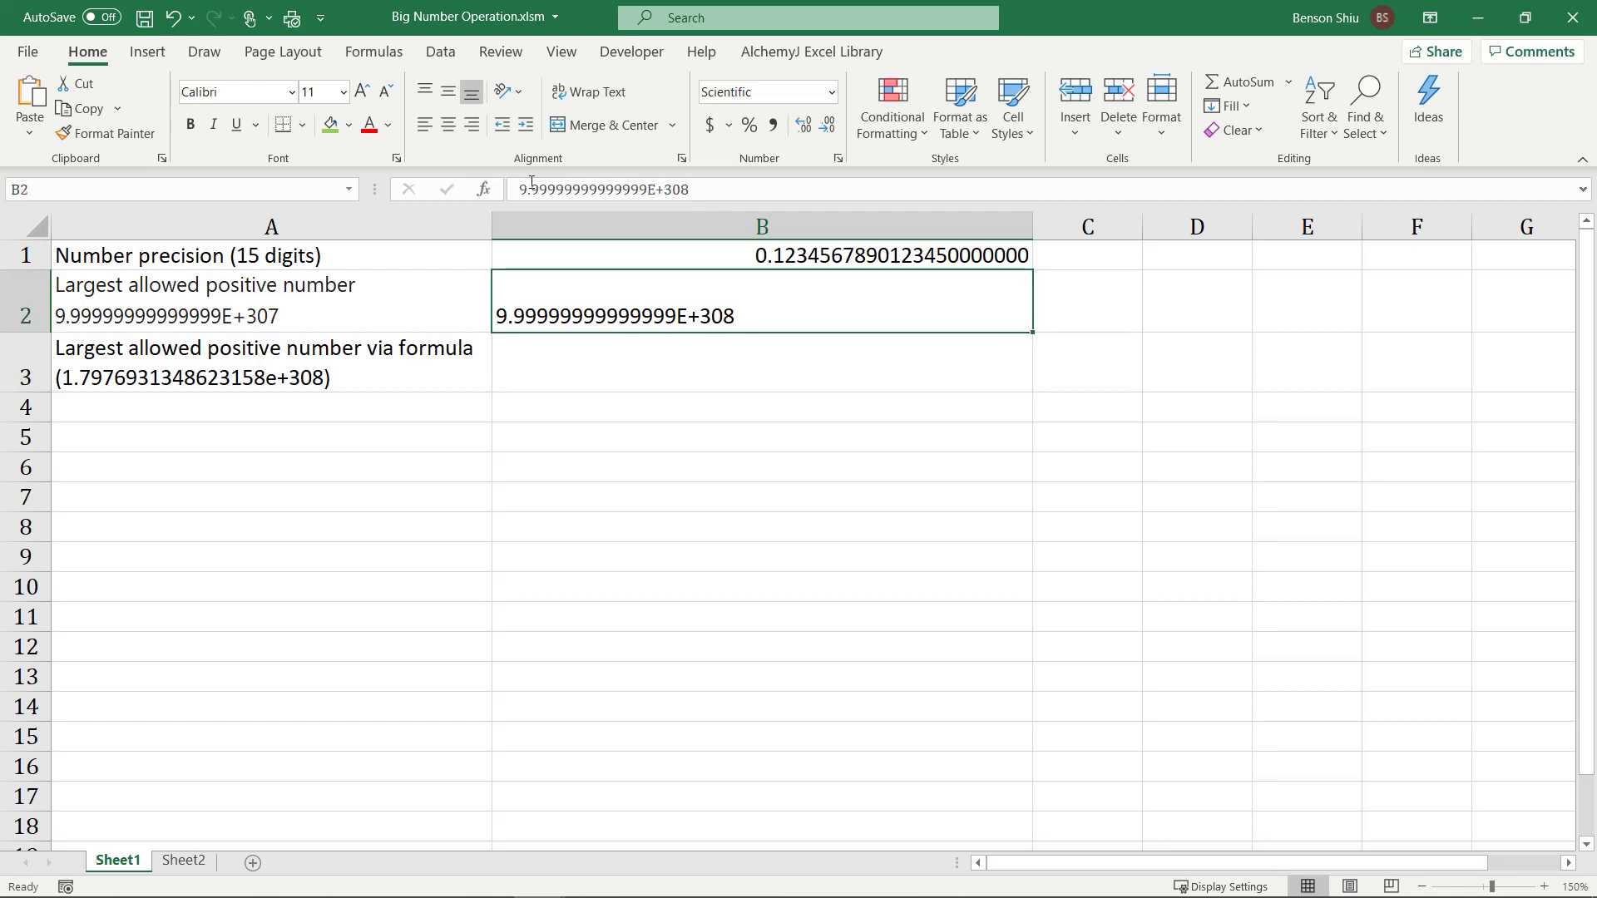
pyautogui.click(520, 190)
pyautogui.write('=')
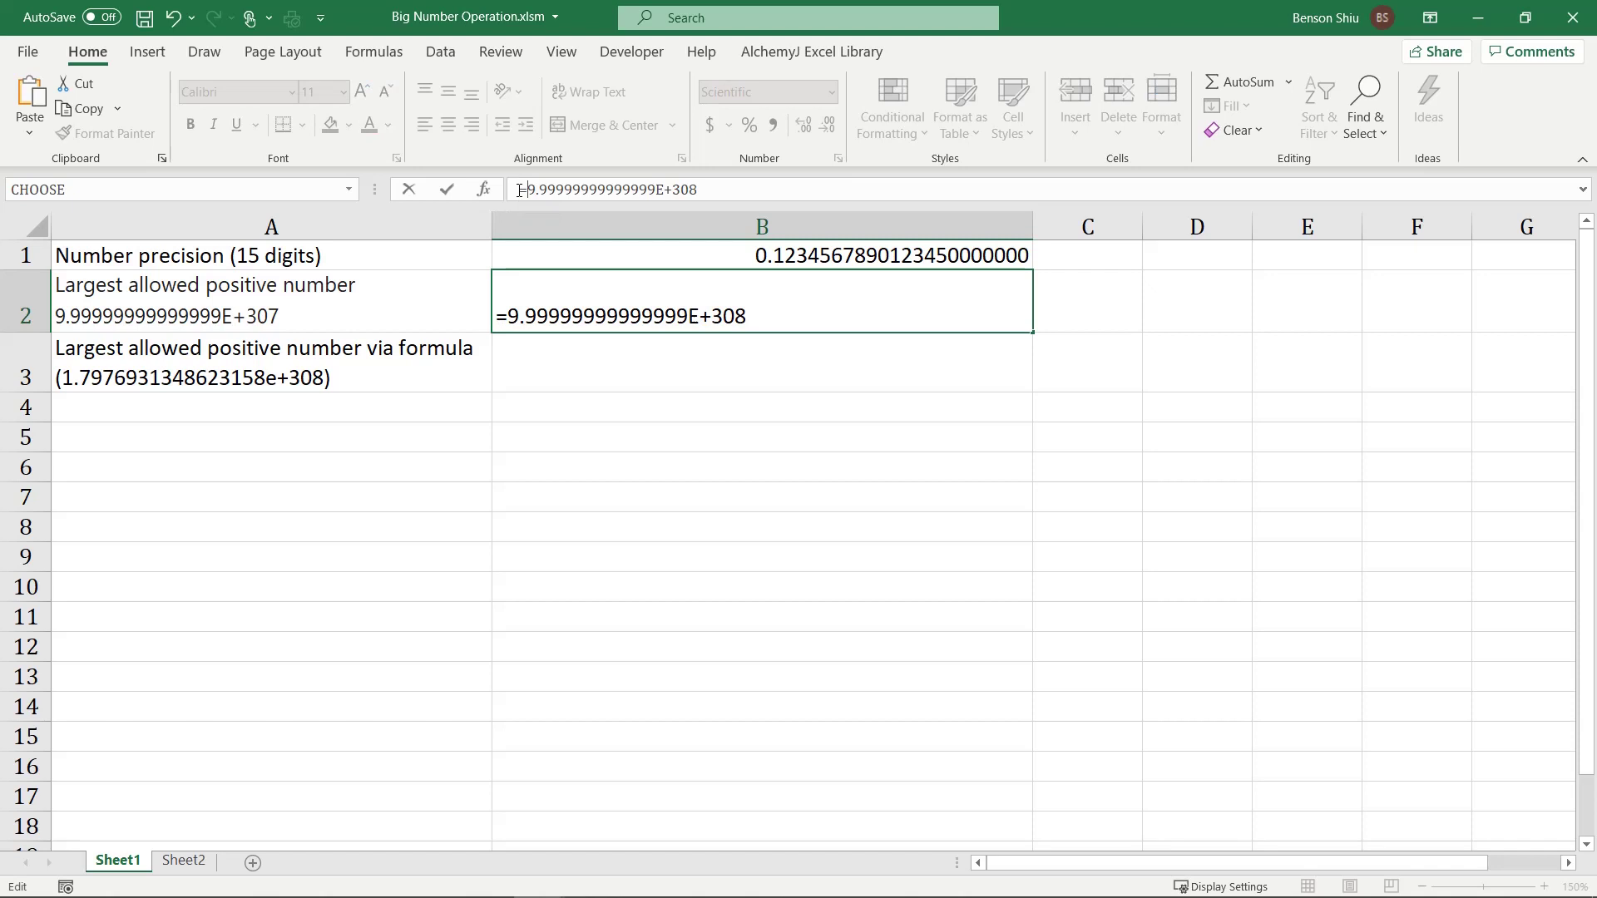
pyautogui.press('Return')
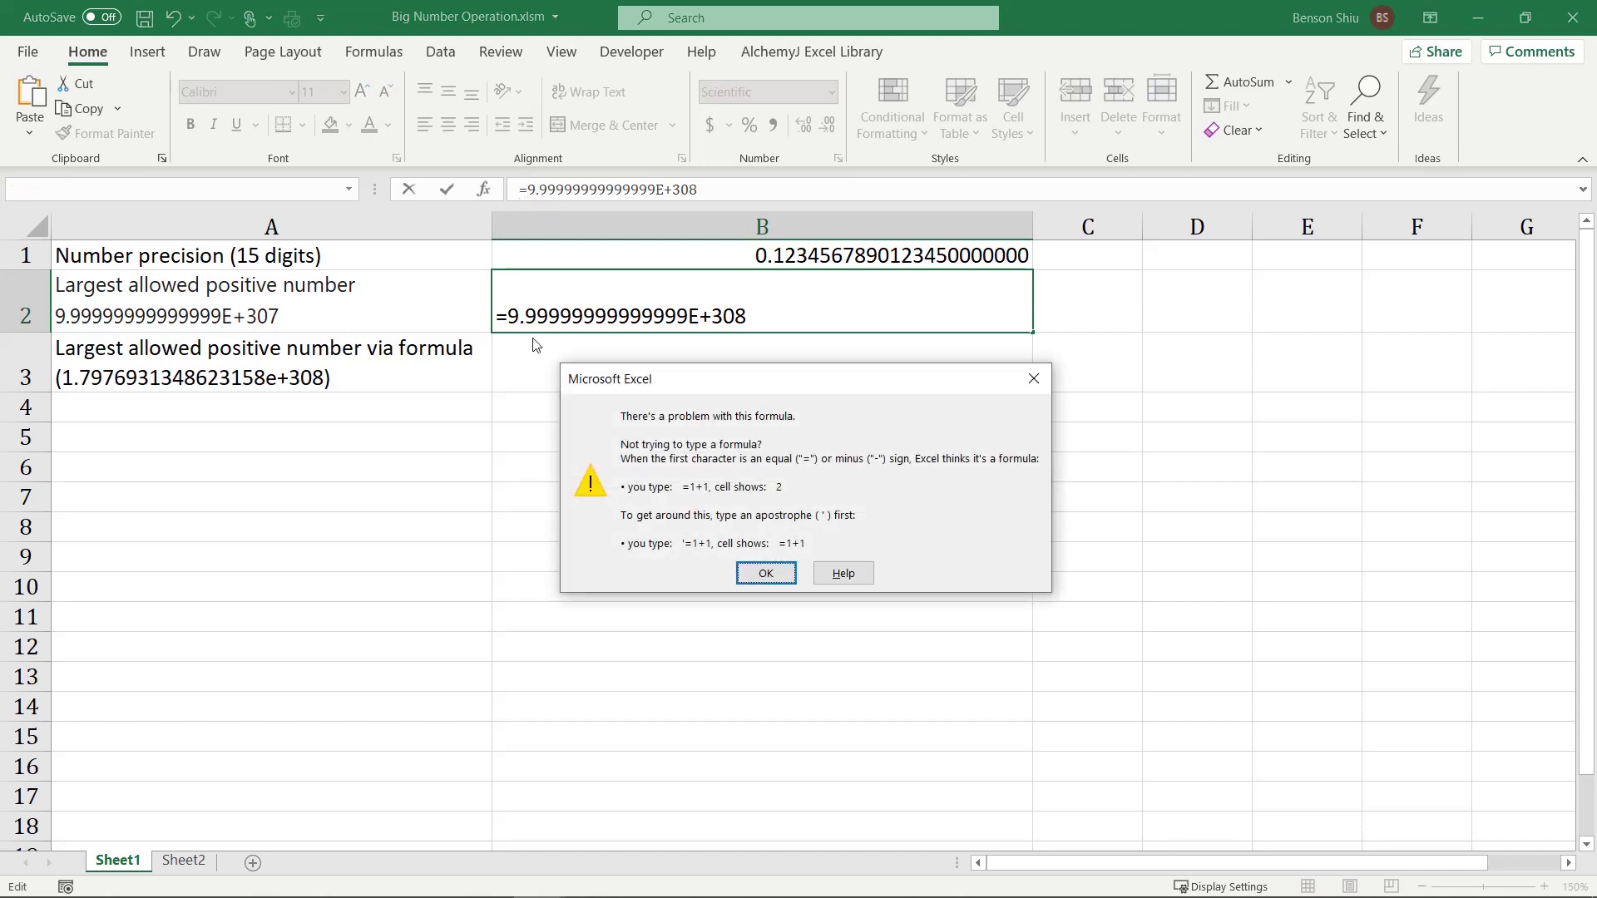
pyautogui.click(753, 578)
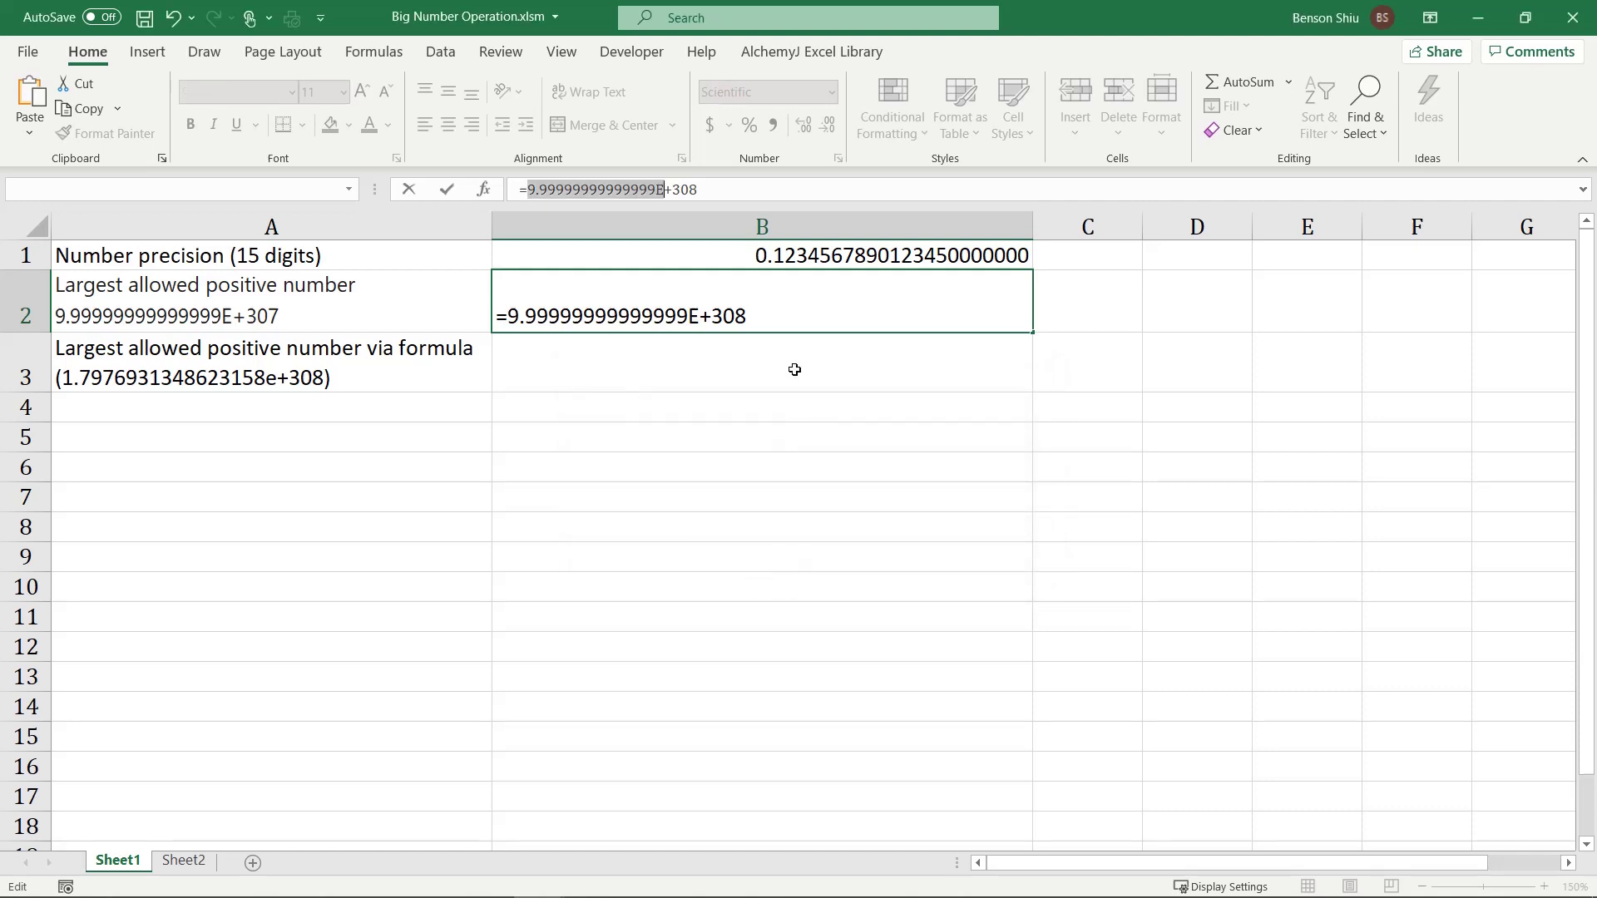
pyautogui.press('Escape')
pyautogui.click(795, 369)
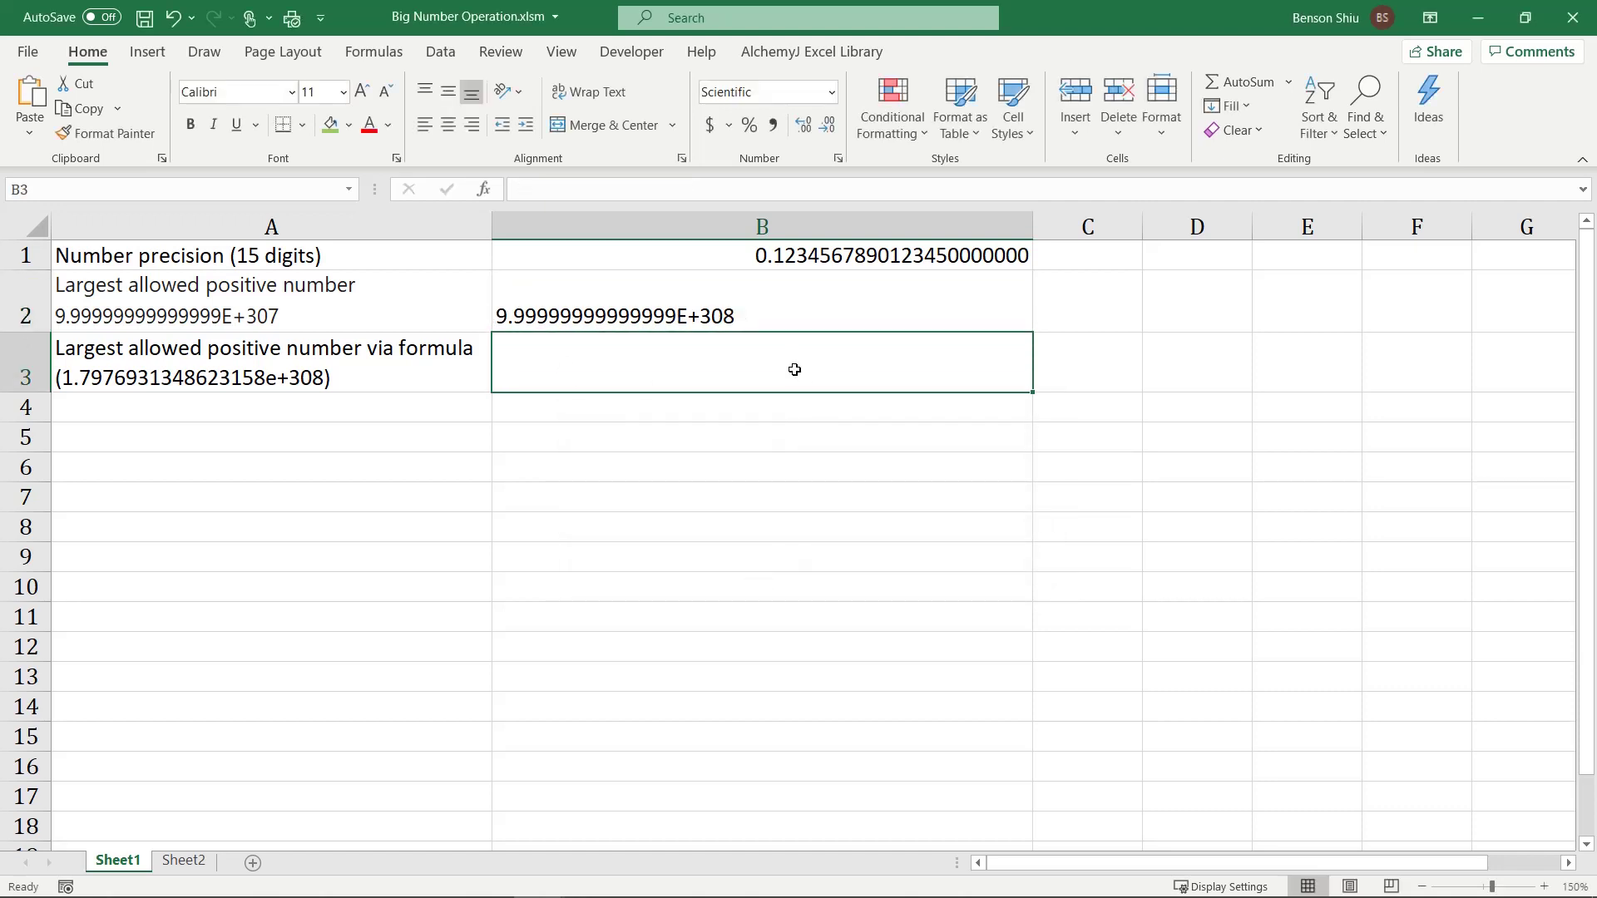
# Step: Enter a formula in B3 multiplying the largest allowed number by 1.7
pyautogui.doubleClick(827, 360)
pyautogui.write('9.99999999999999E+307')
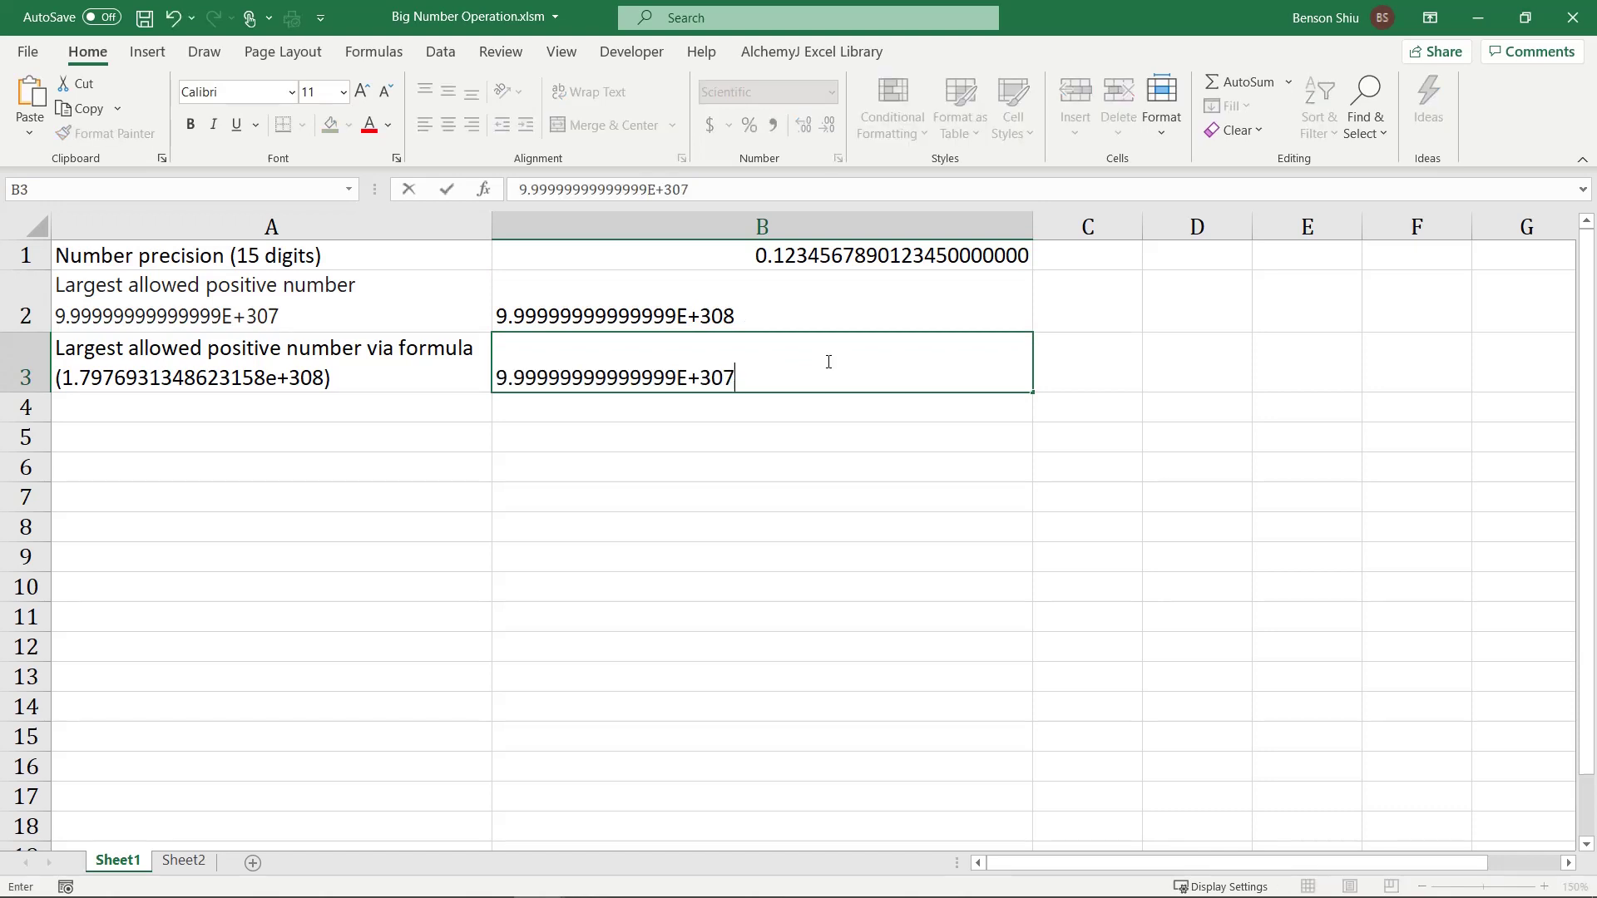
pyautogui.click(520, 190)
pyautogui.write('=')
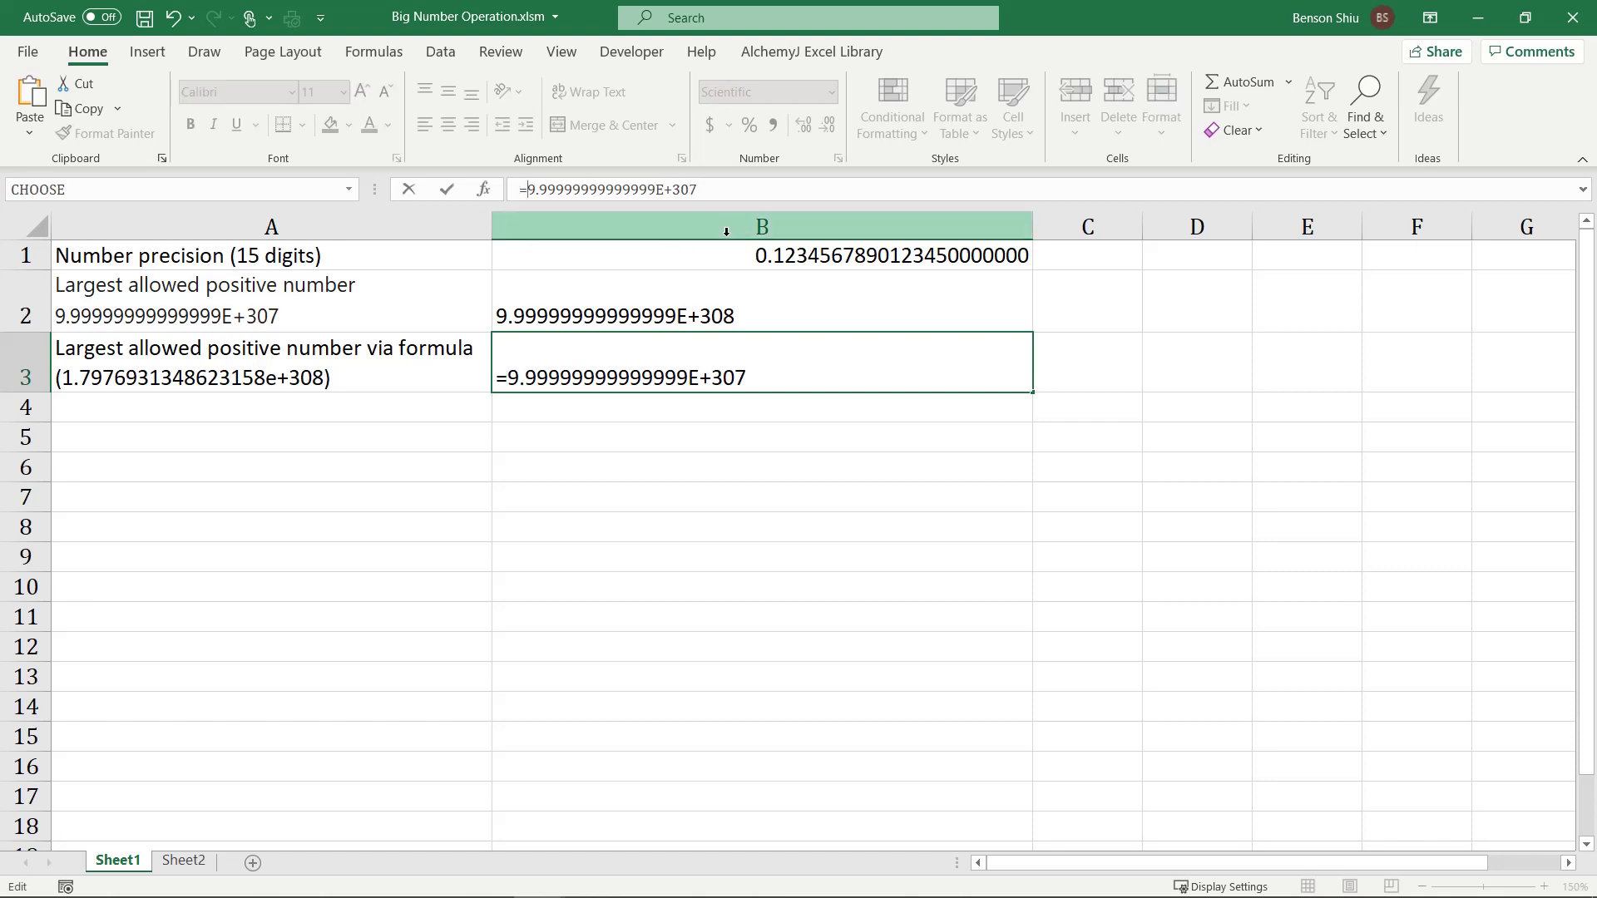
pyautogui.click(752, 196)
pyautogui.write('*')
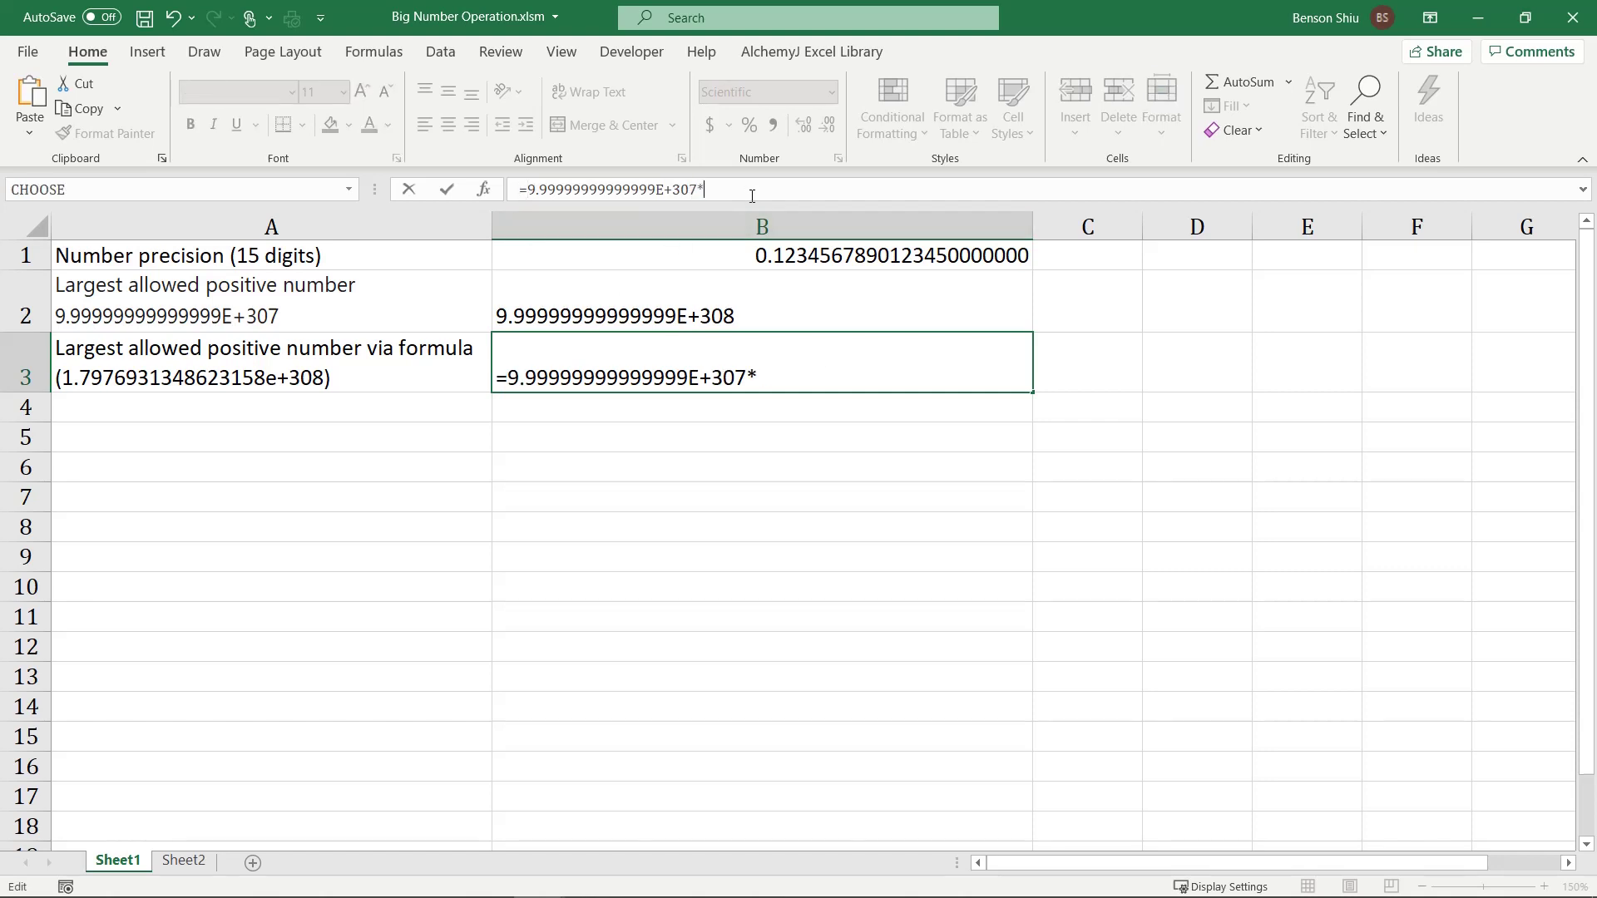
pyautogui.write('1.7')
pyautogui.press('Return')
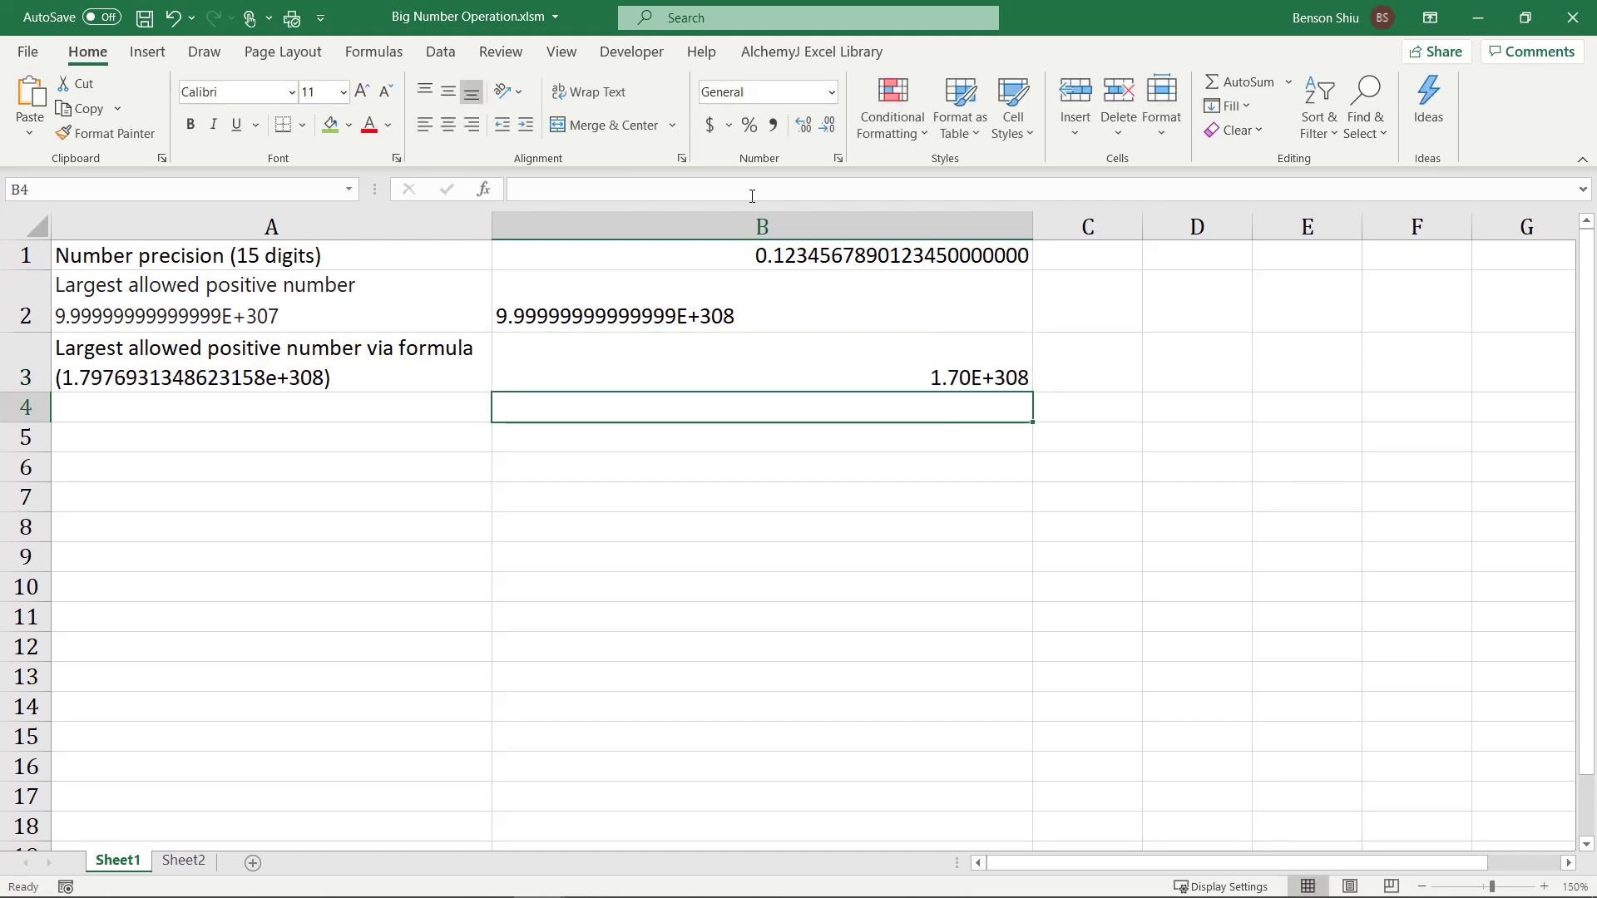
# Step: Change B3's multiplier from 1.7 to 1.8 so the formula returns #NUM!
pyautogui.press('Up')
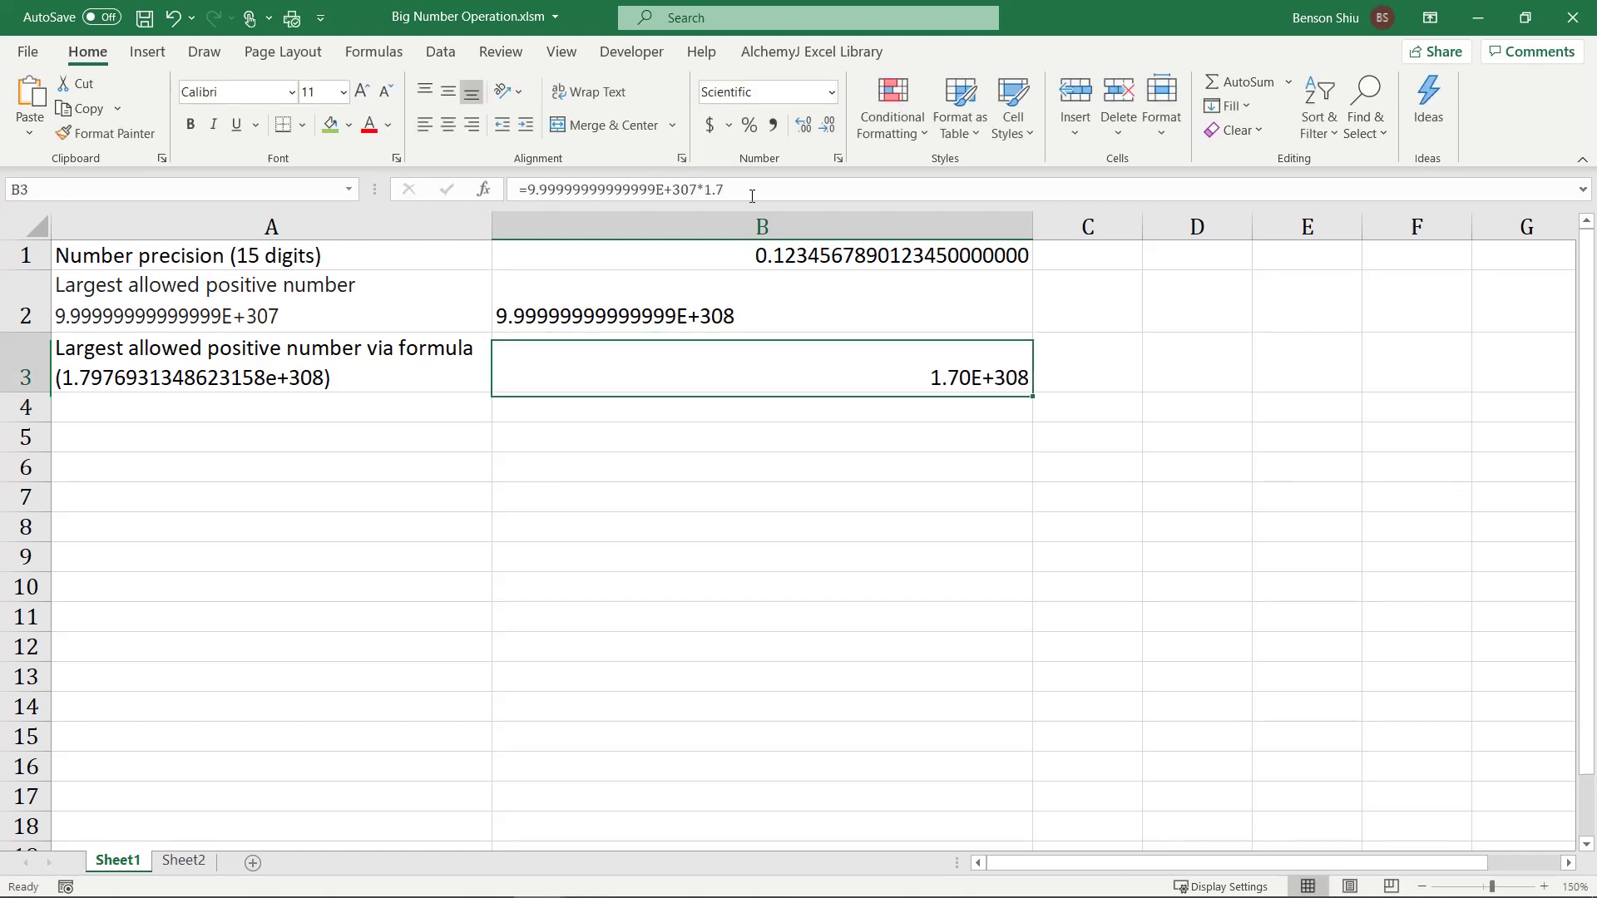
pyautogui.press('F2')
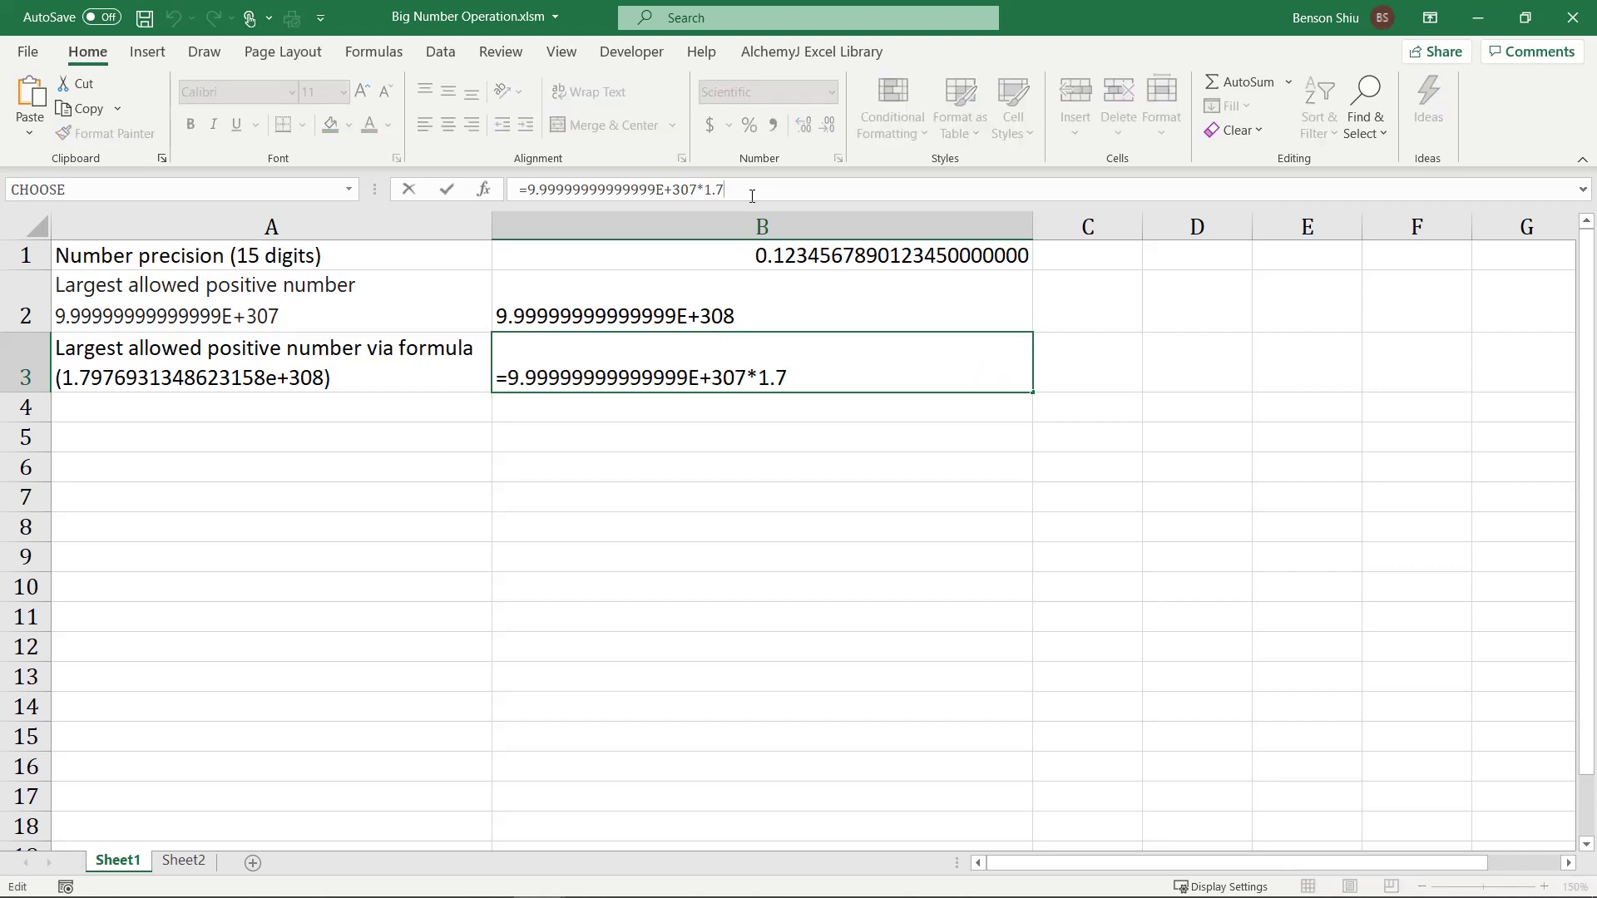
pyautogui.press('BackSpace')
pyautogui.write('8')
pyautogui.press('Return')
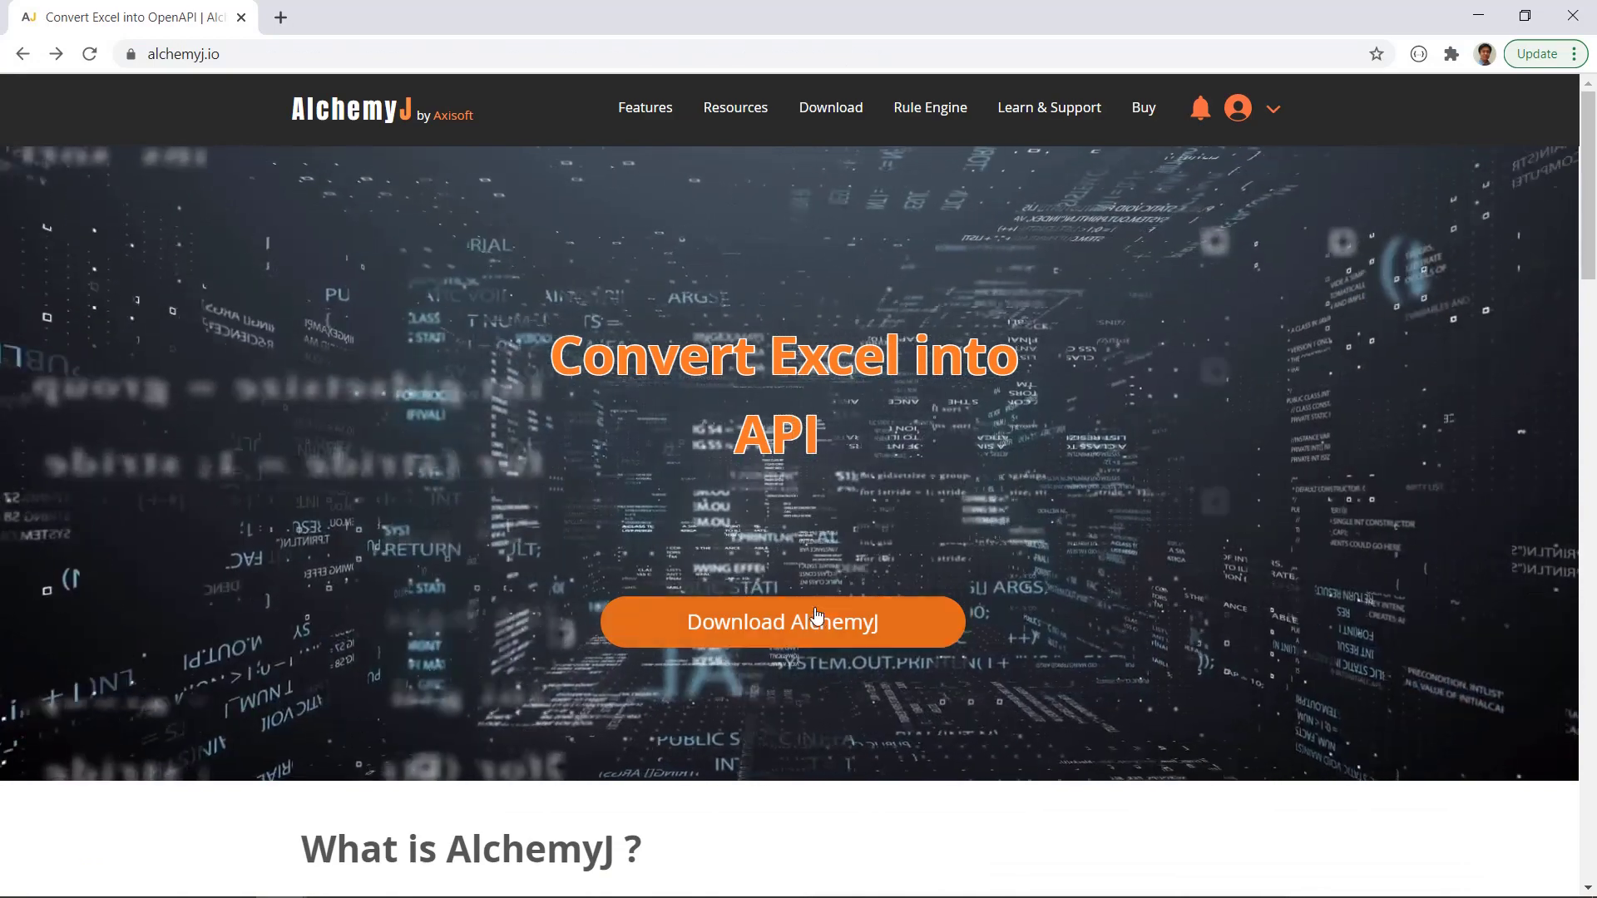
# Step: Go to the AlchemyJ download page and scroll down to the edition download buttons
pyautogui.click(816, 620)
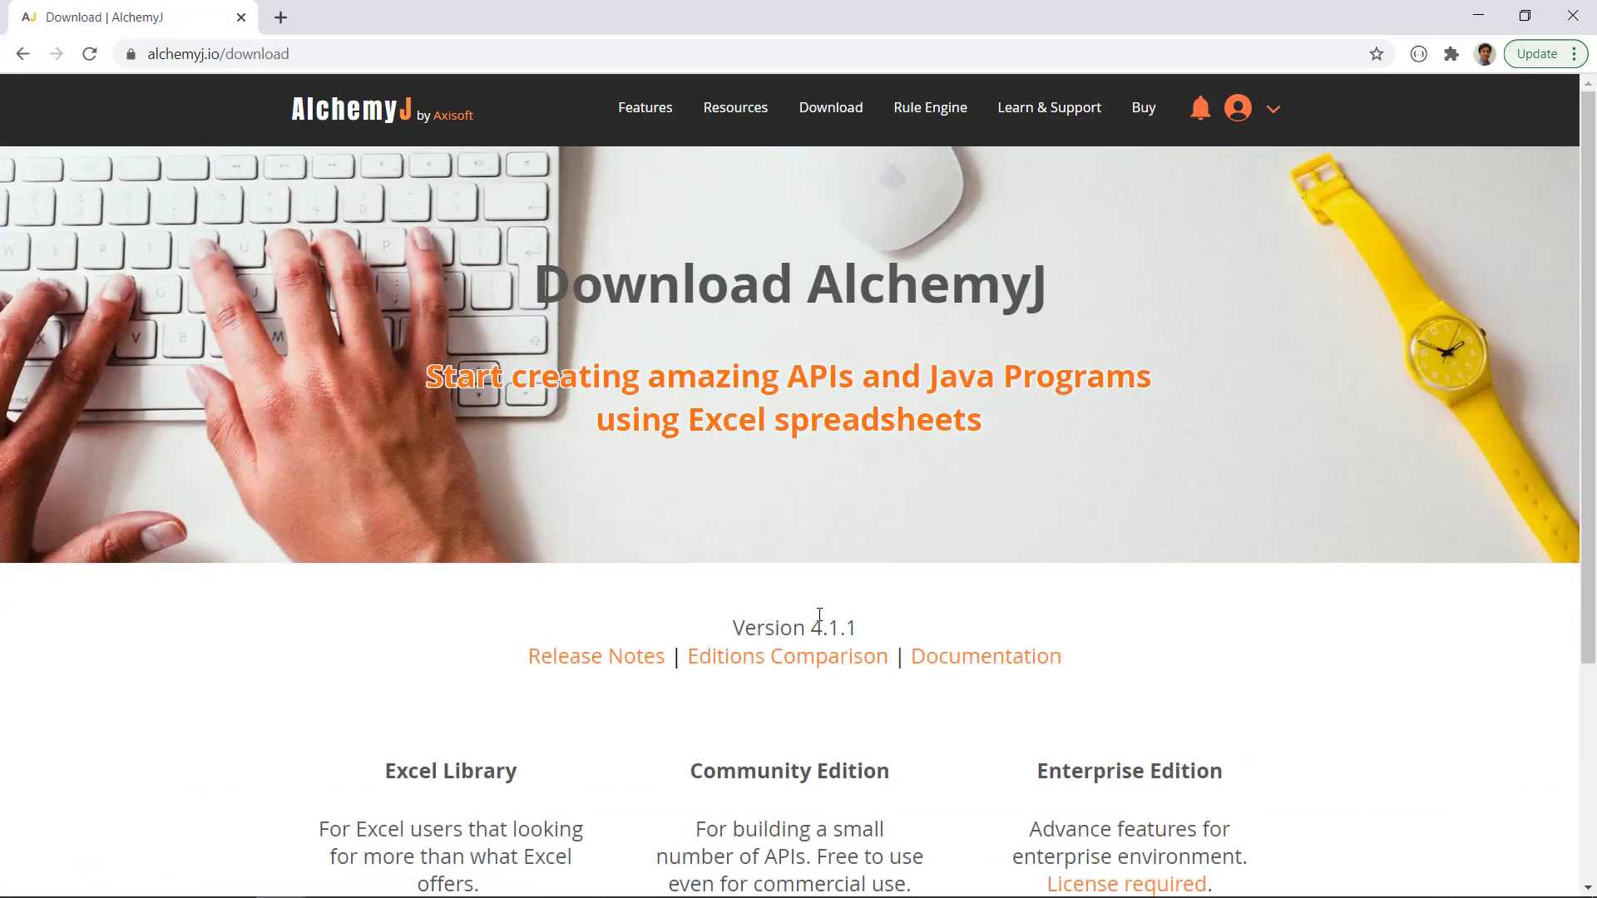
pyautogui.scroll(-4, 805, 467)
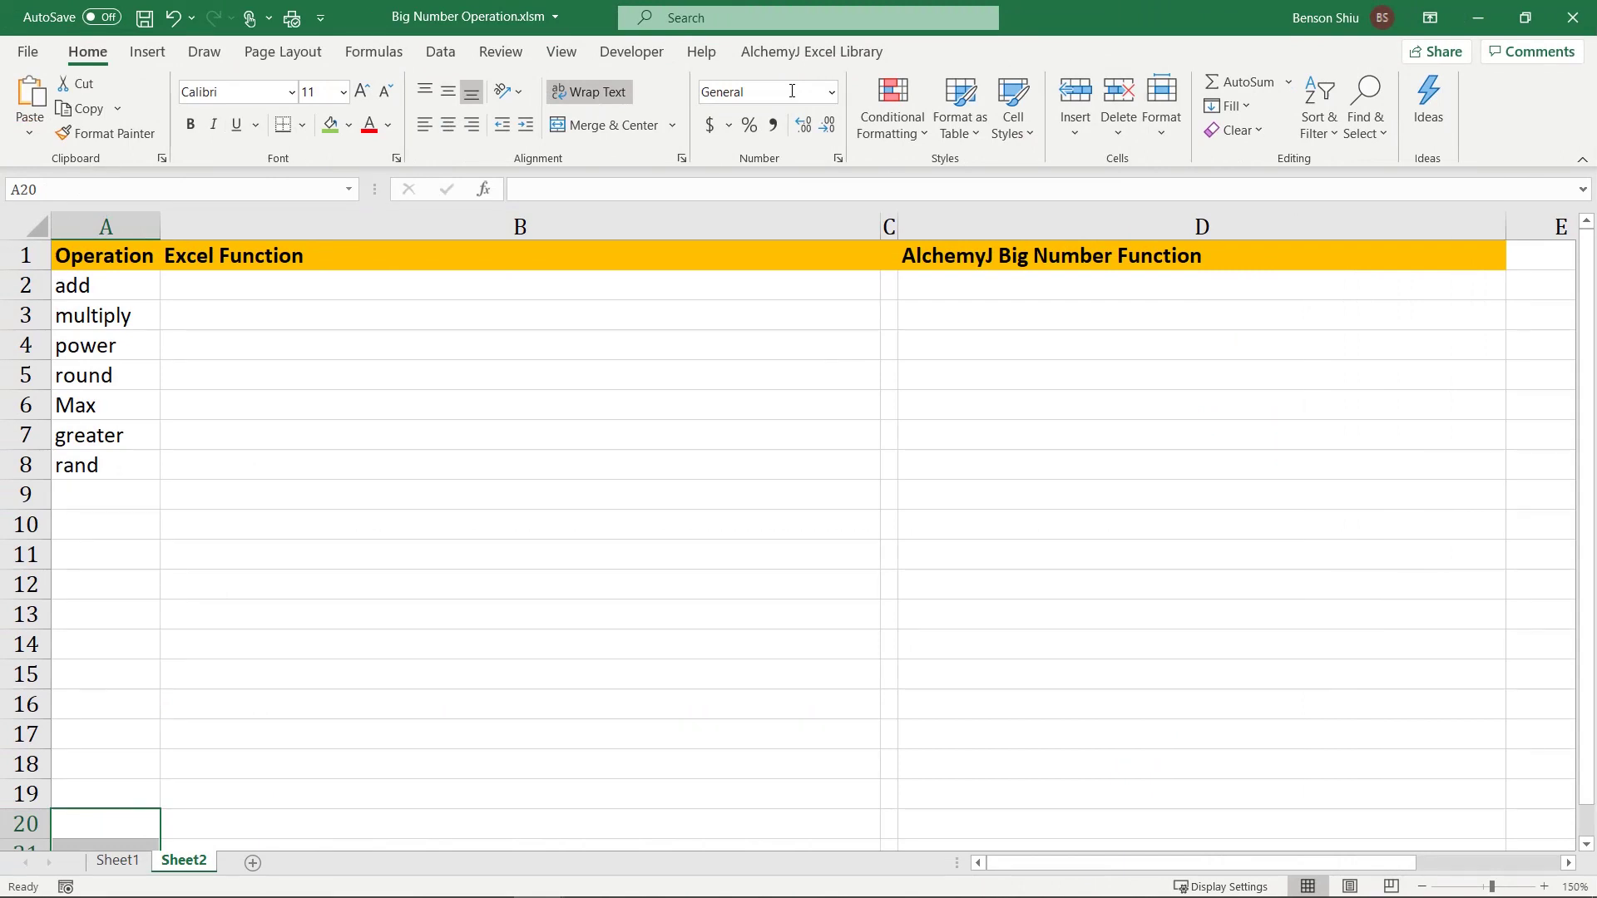
# Step: Run Initialize Model from the AlchemyJ Excel Library tab and confirm the module-updated message
pyautogui.click(811, 51)
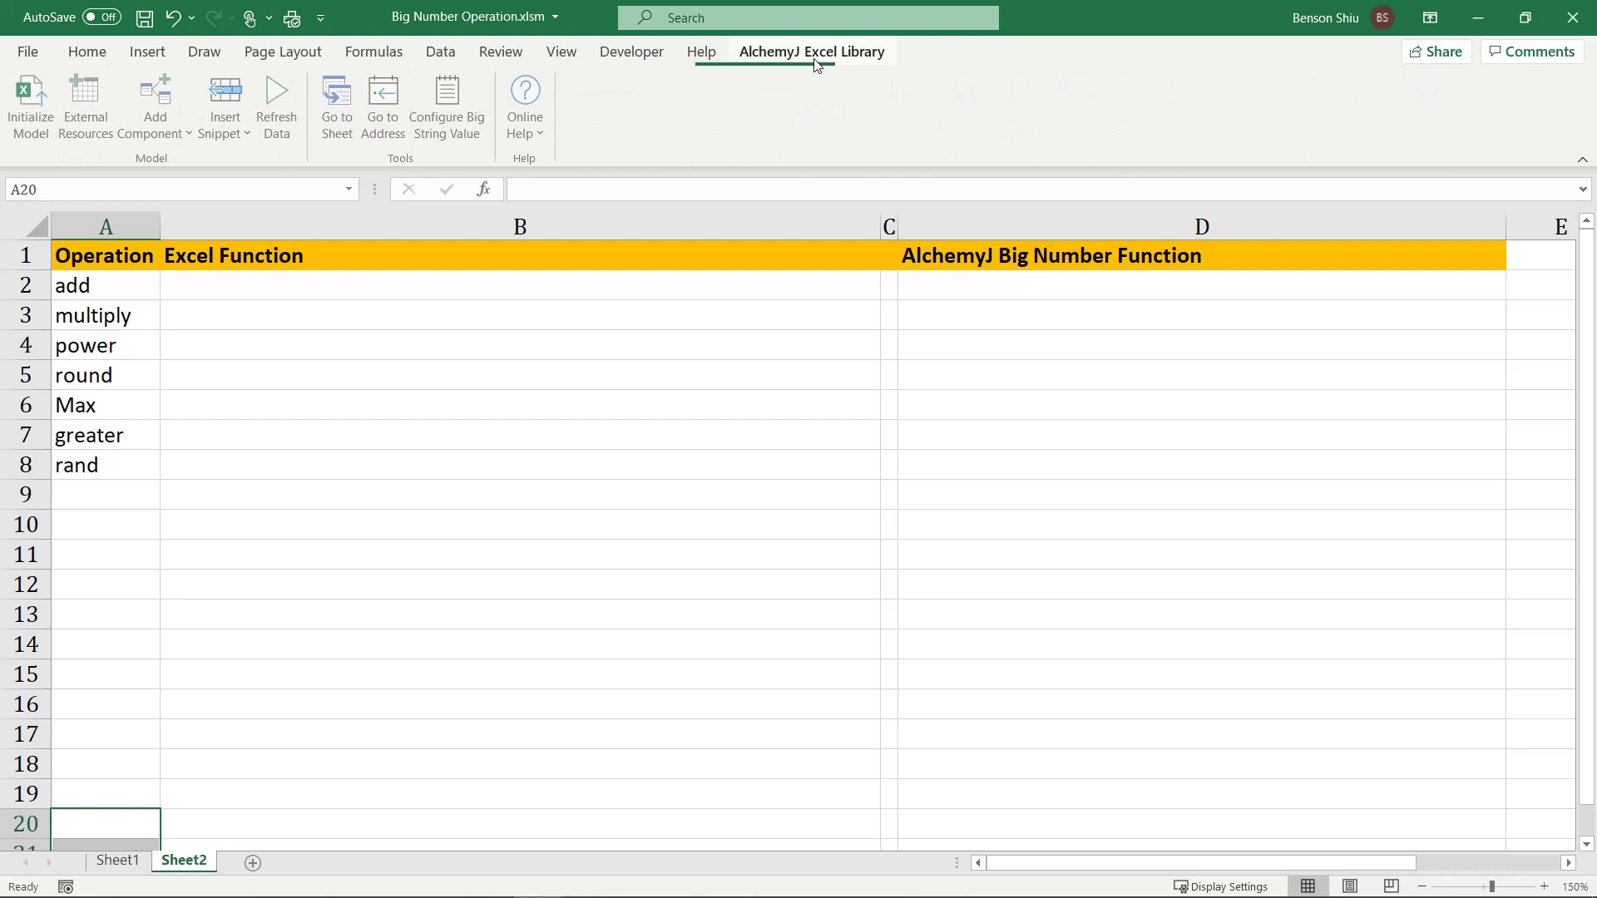
pyautogui.click(31, 106)
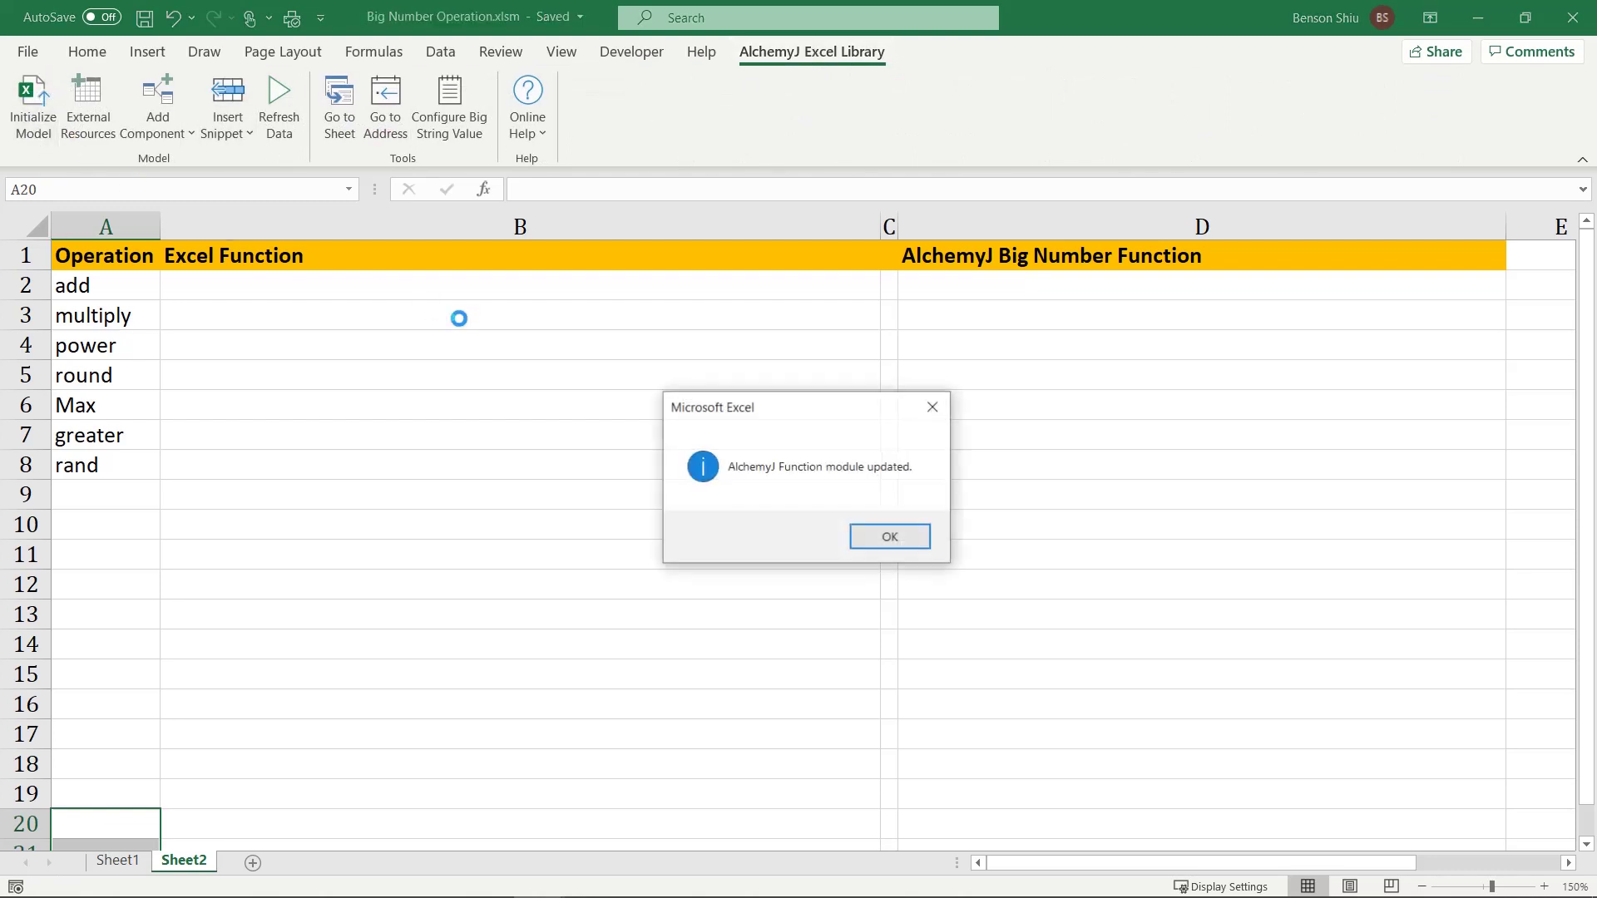
pyautogui.click(890, 538)
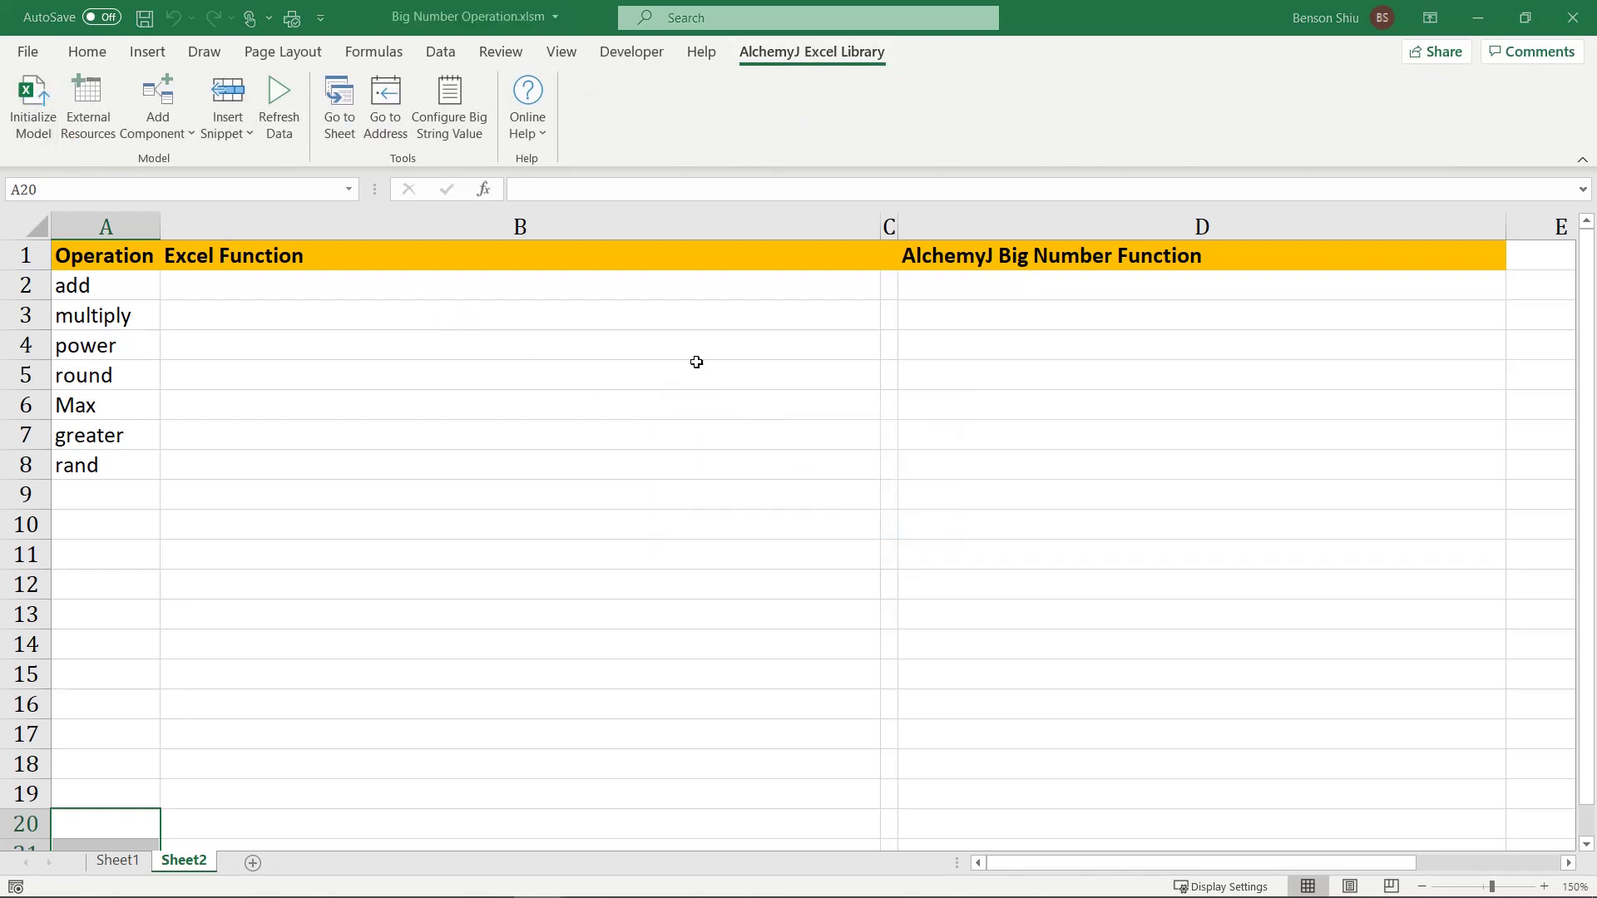
pyautogui.click(514, 279)
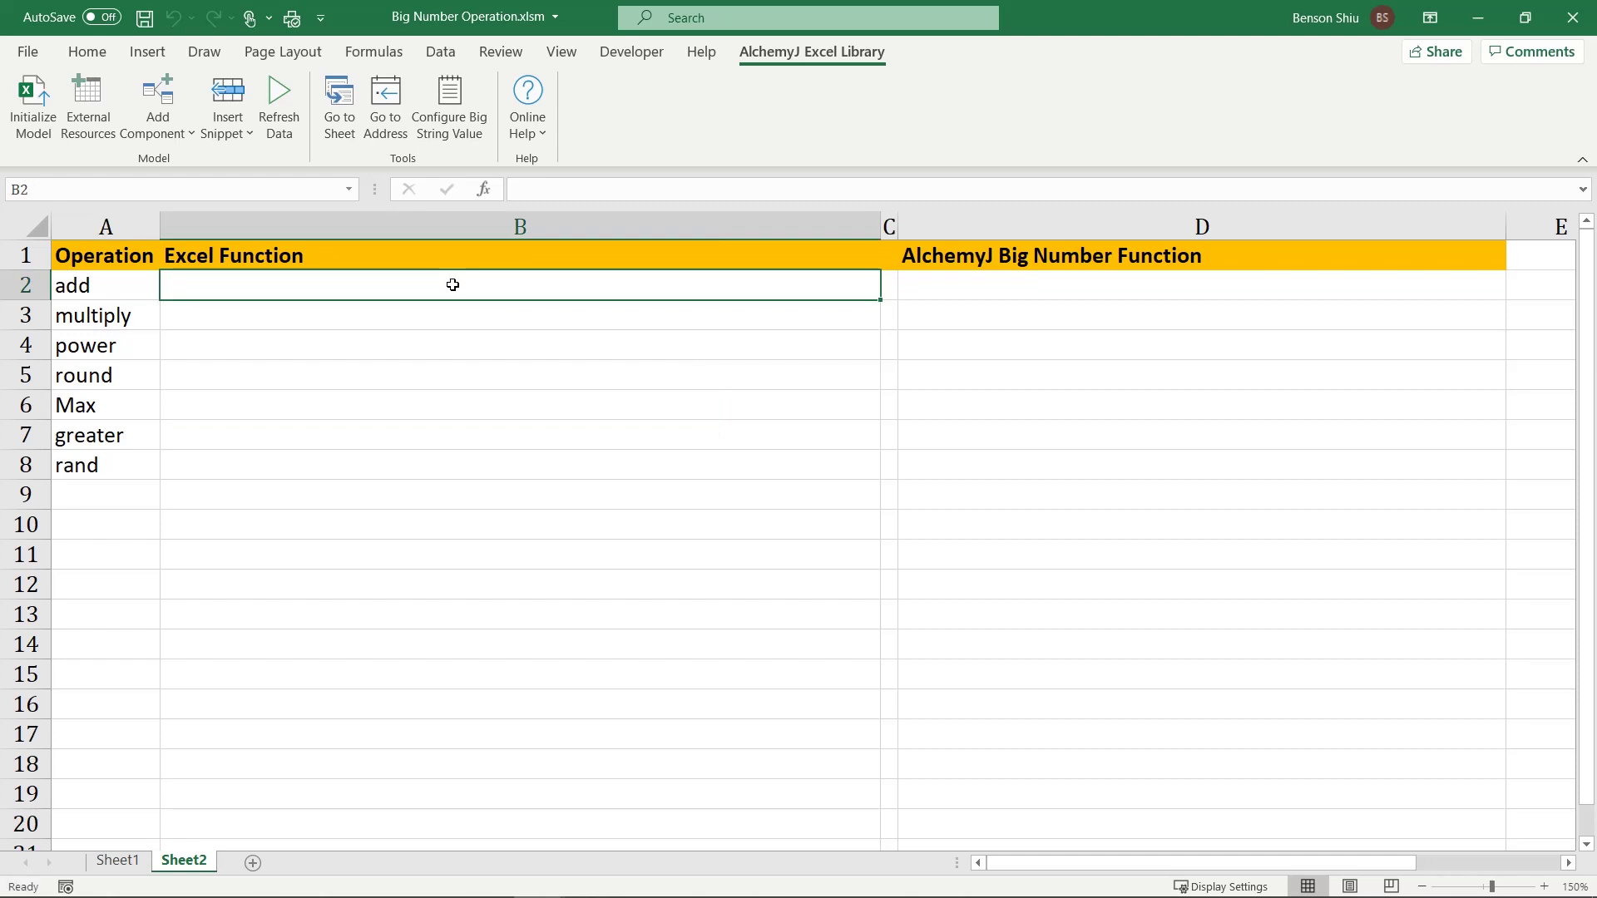
pyautogui.doubleClick(452, 284)
pyautogui.write('=')
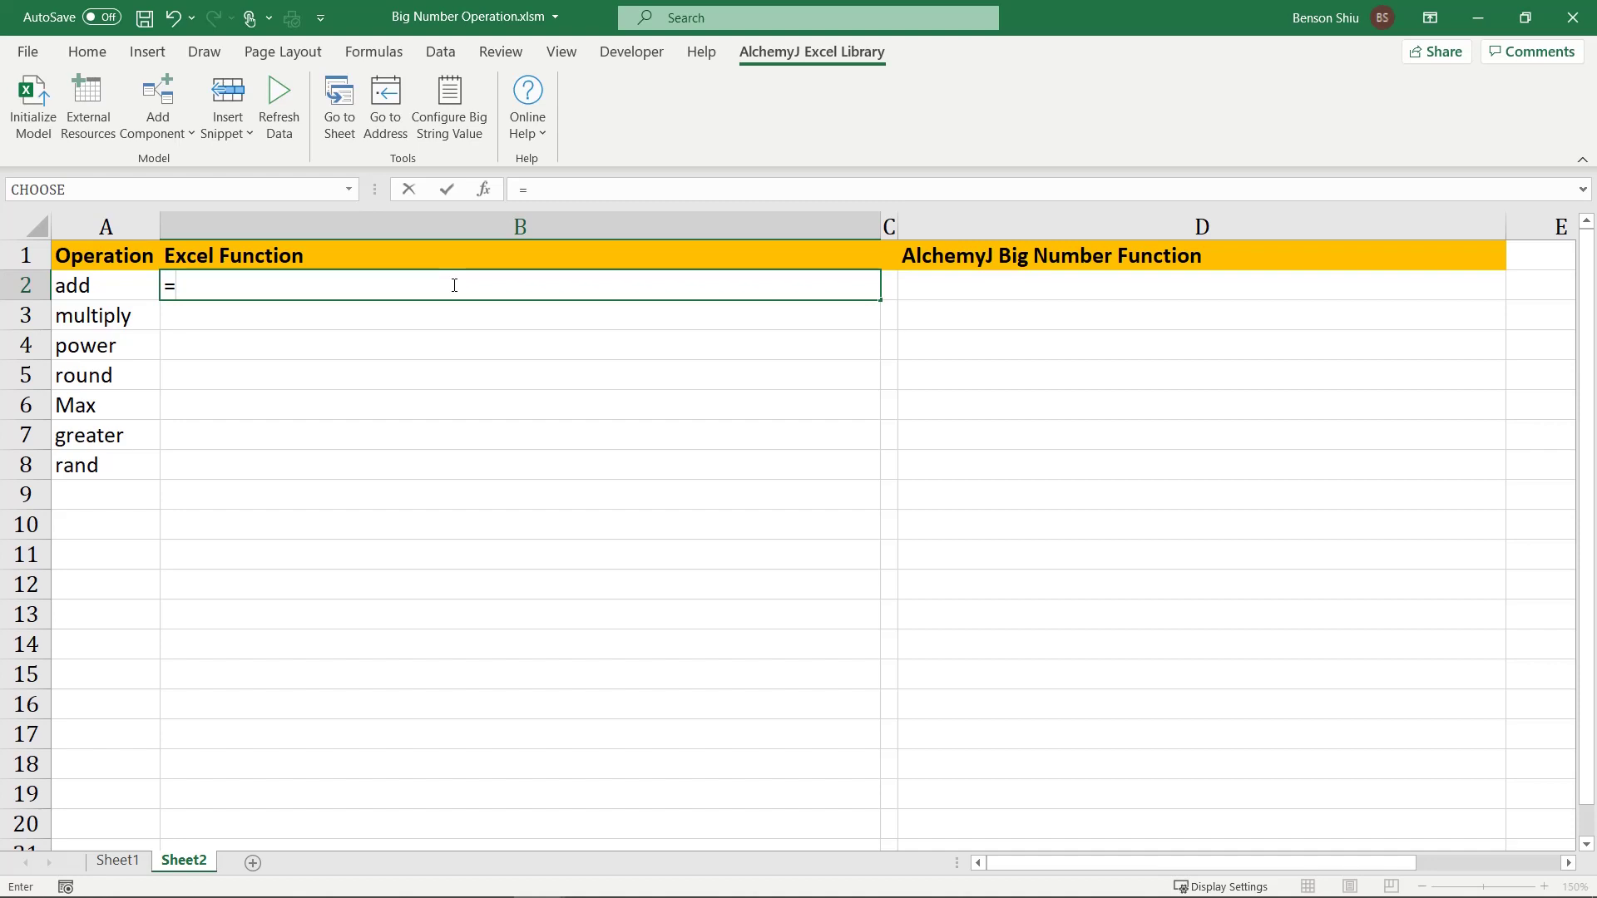
pyautogui.hotkey('ctrl', 'v')
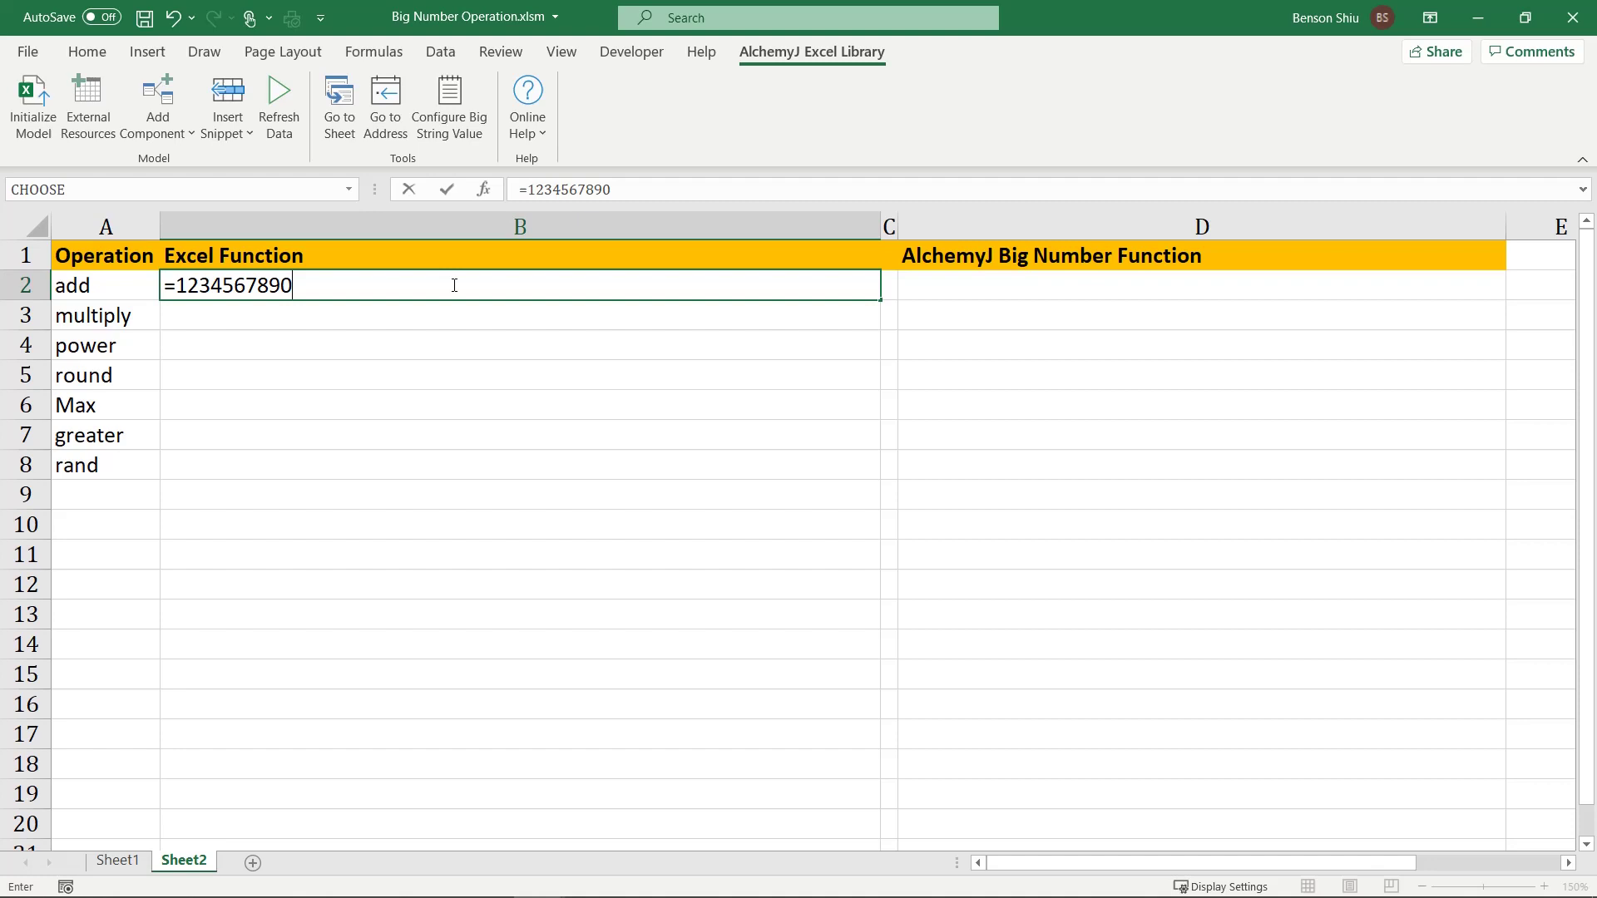
pyautogui.hotkey('ctrl', 'v')
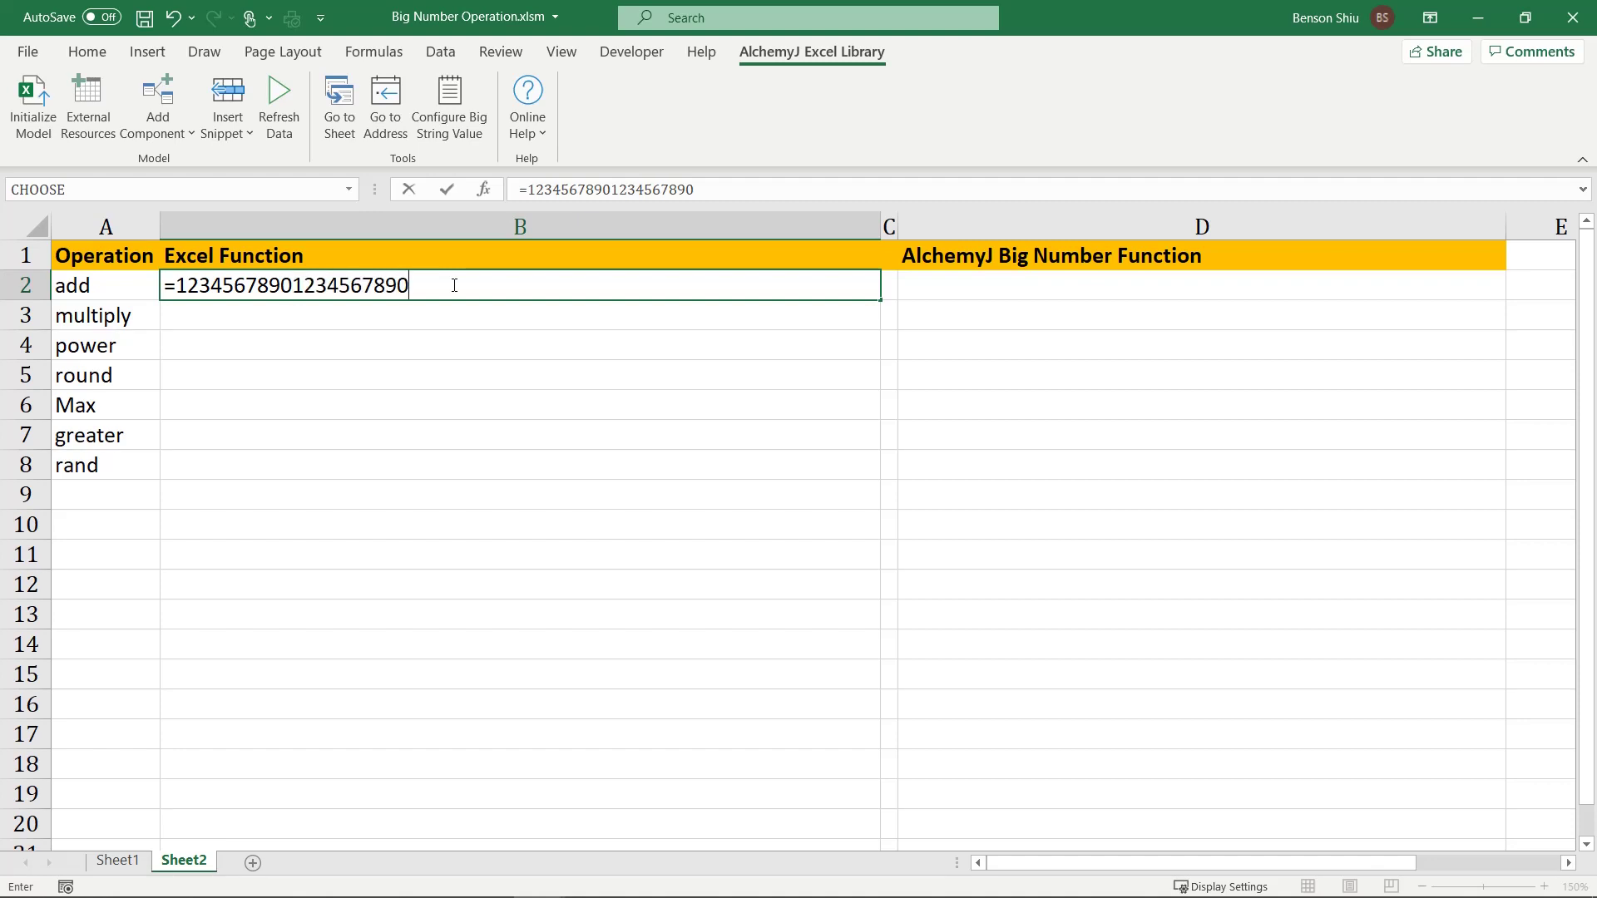
pyautogui.hotkey('ctrl', 'v')
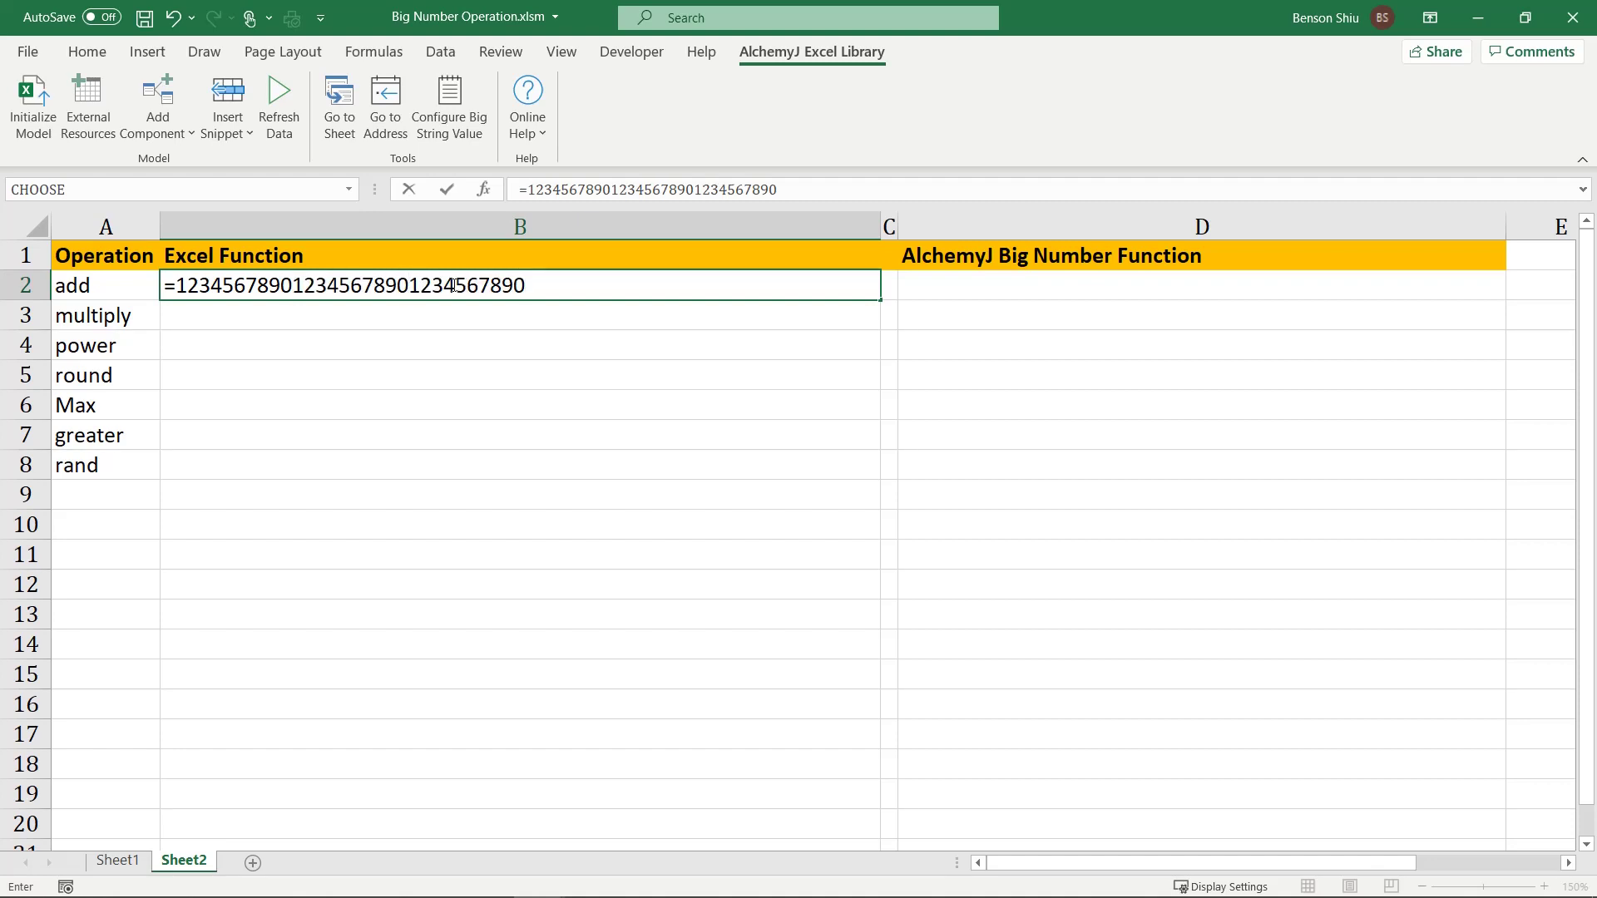
pyautogui.write('+')
pyautogui.hotkey('ctrl', 'v')
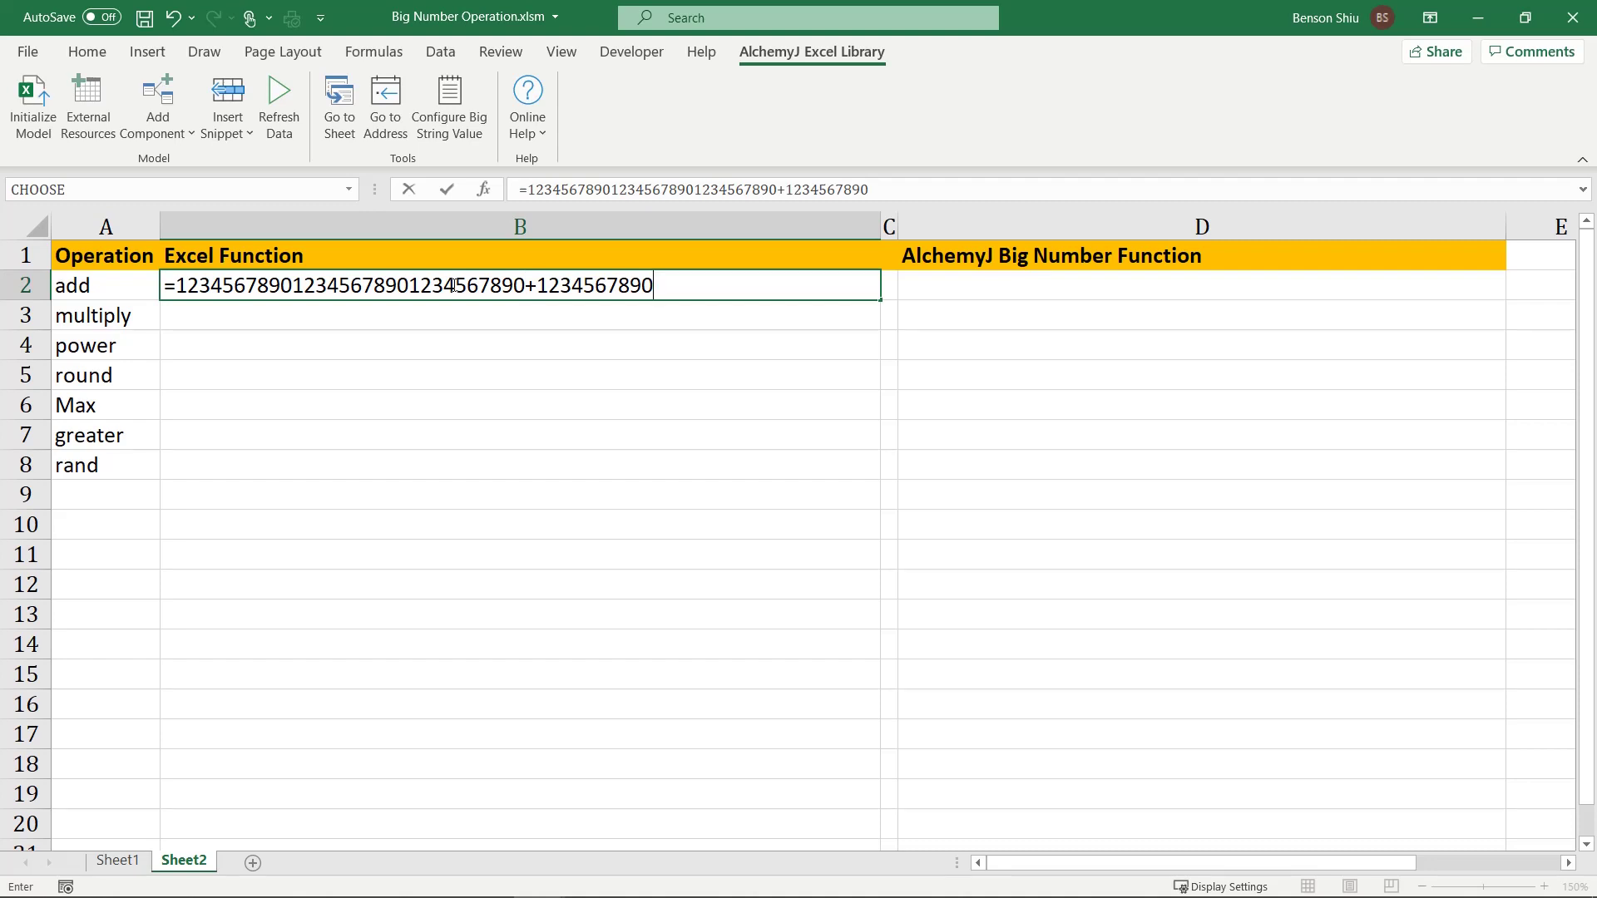
pyautogui.press('Return')
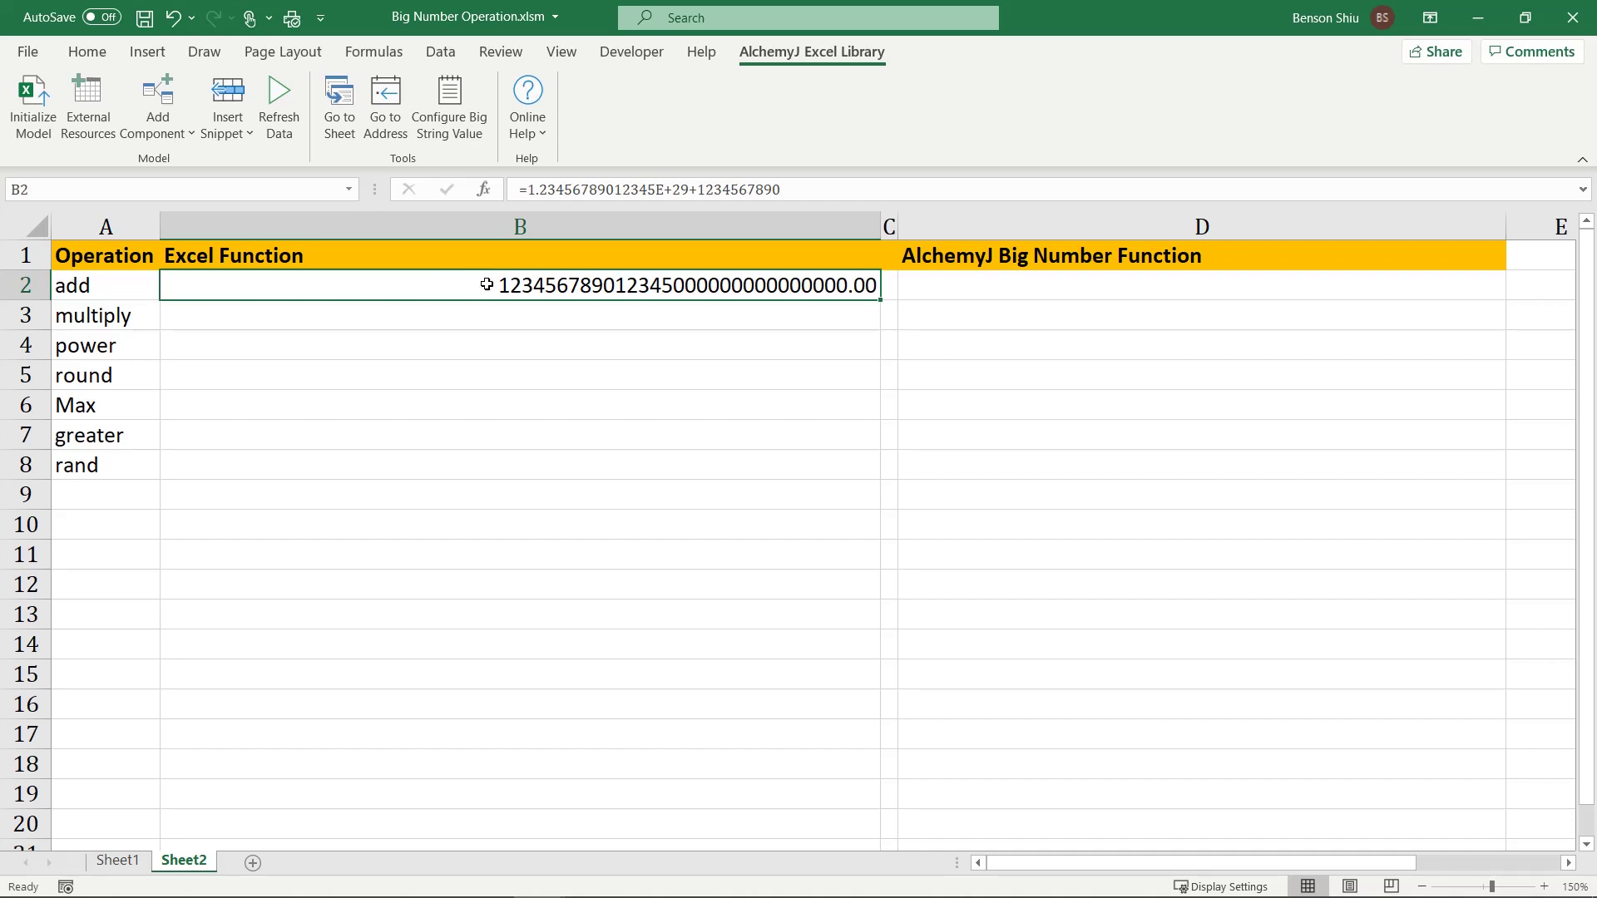
pyautogui.doubleClick(956, 291)
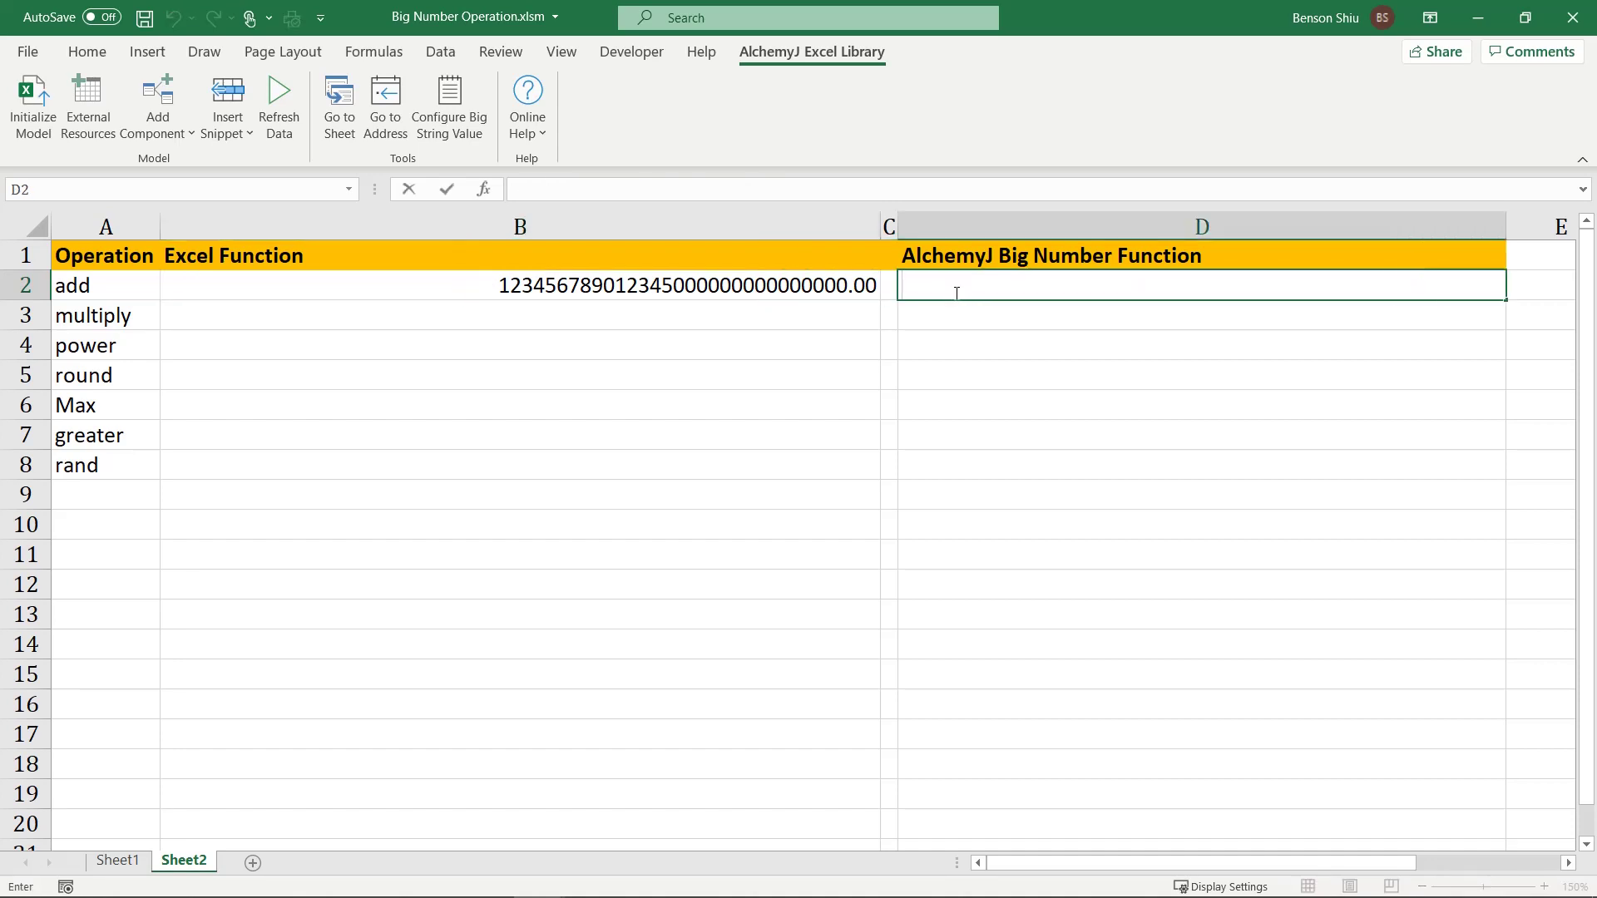
pyautogui.write('=ajbgi')
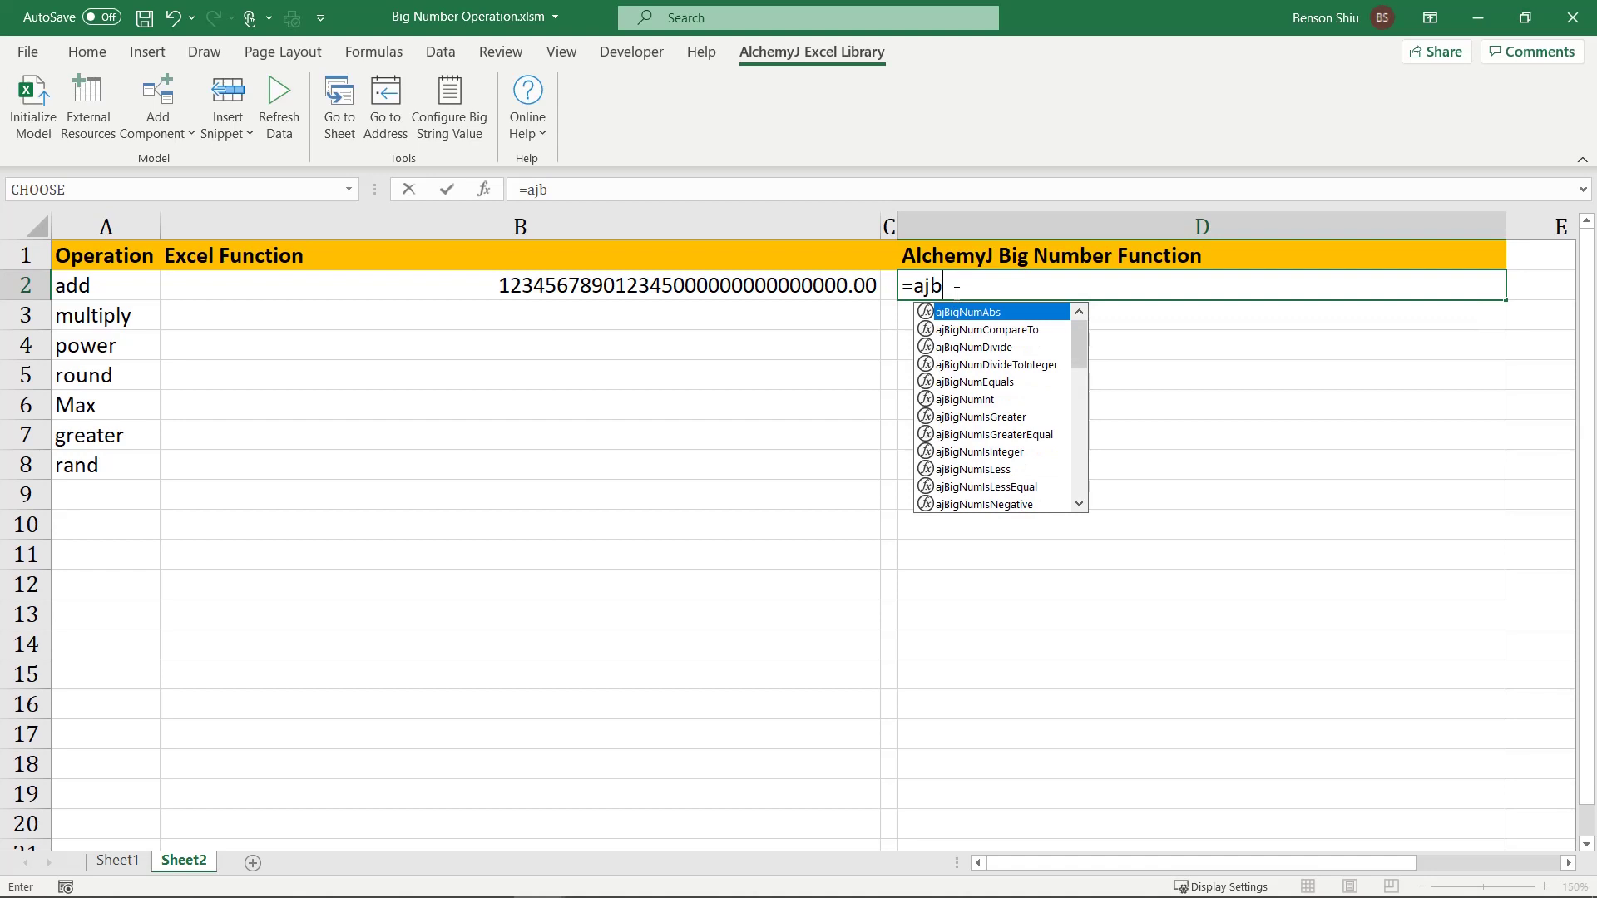
pyautogui.press('BackSpace')
pyautogui.press('BackSpace')
pyautogui.write('ignum')
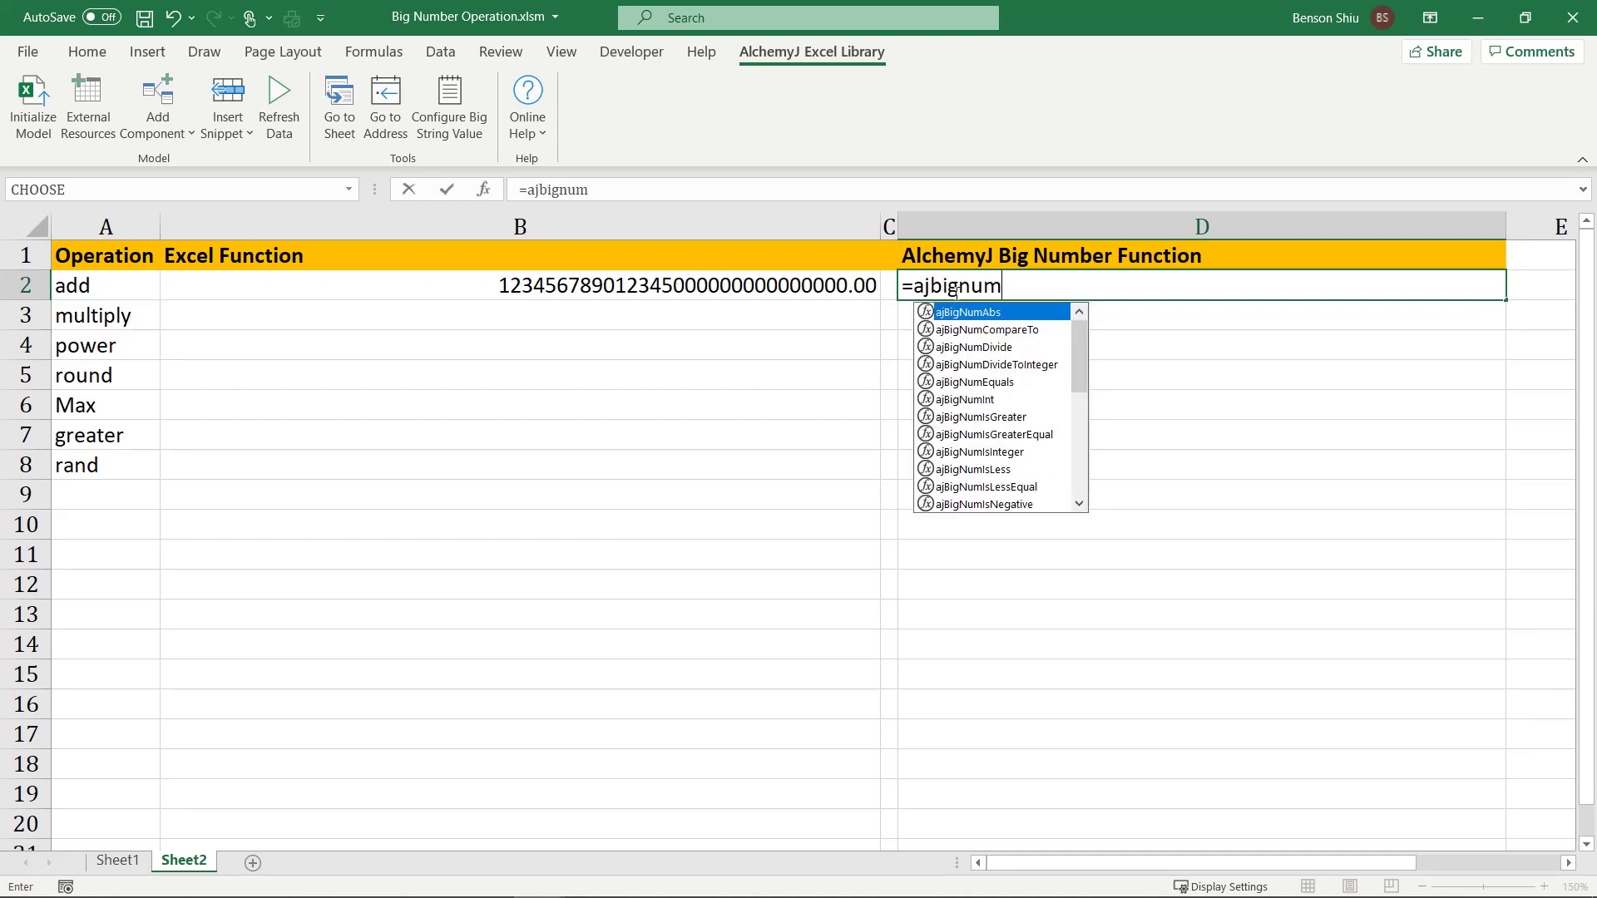
pyautogui.write('s')
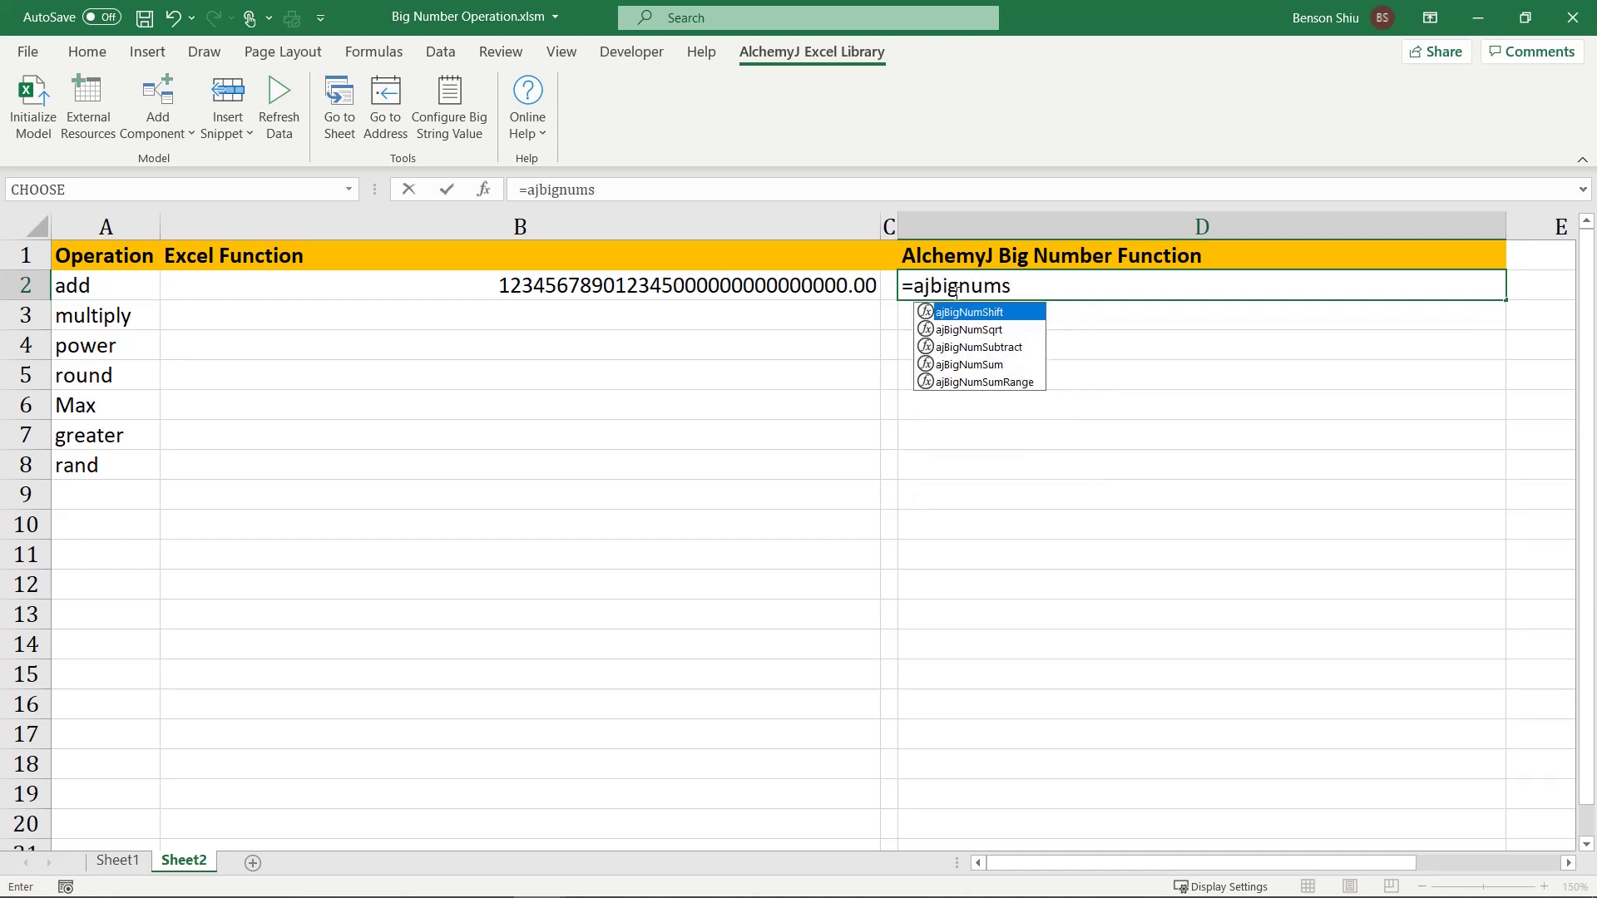
pyautogui.press('Down')
pyautogui.press('Down')
pyautogui.press('Down')
pyautogui.press('Tab')
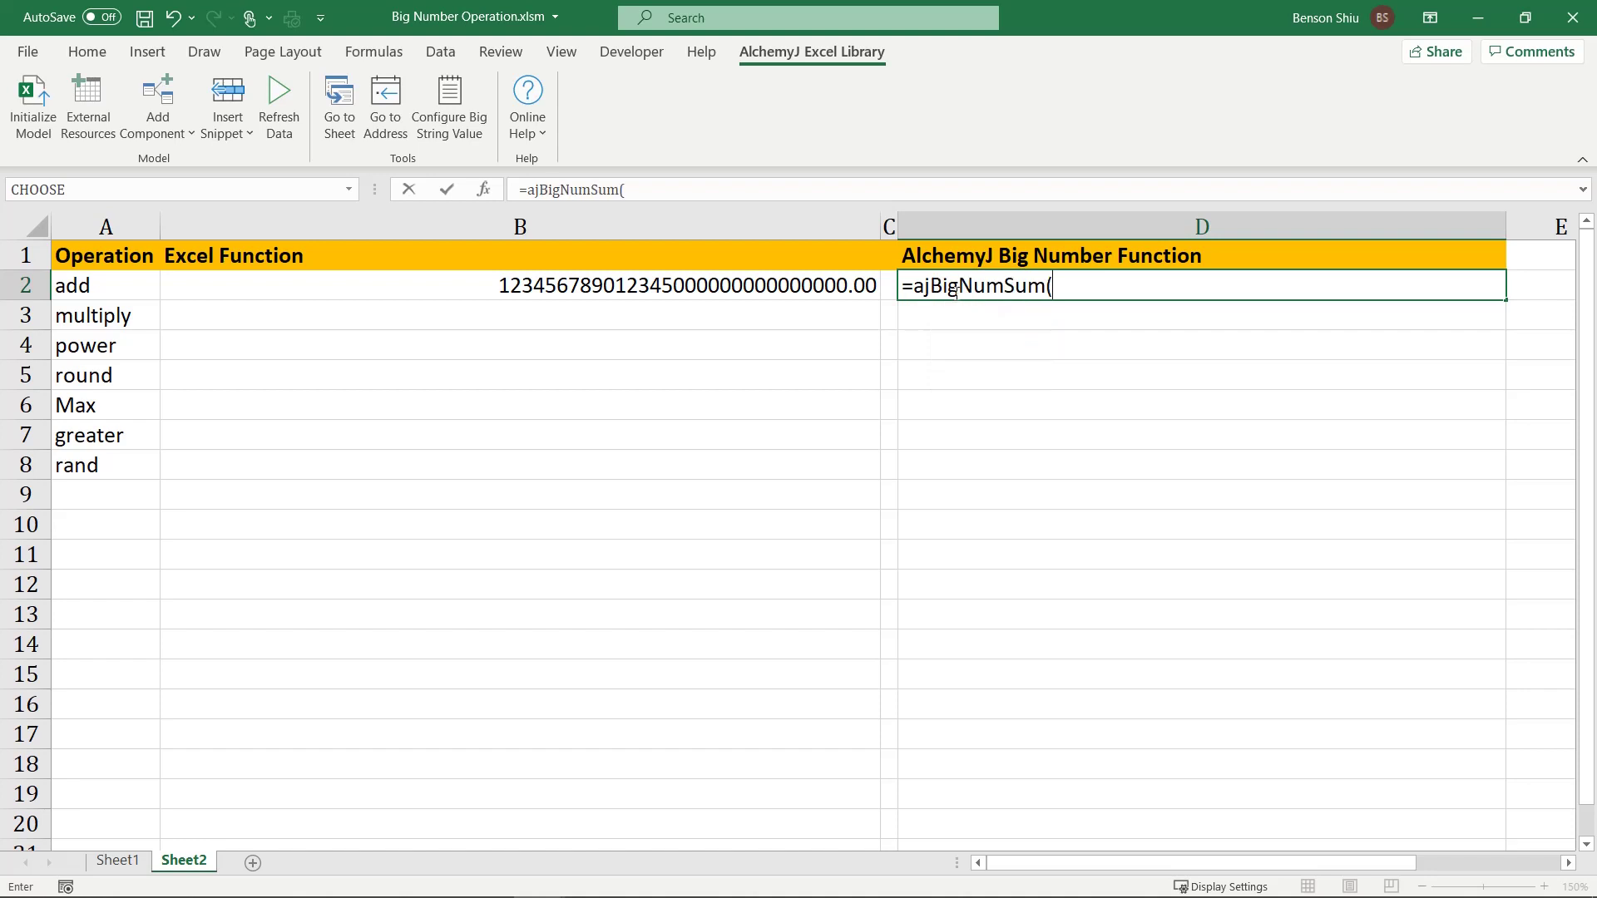
pyautogui.write('"123456789012345678901234567890')
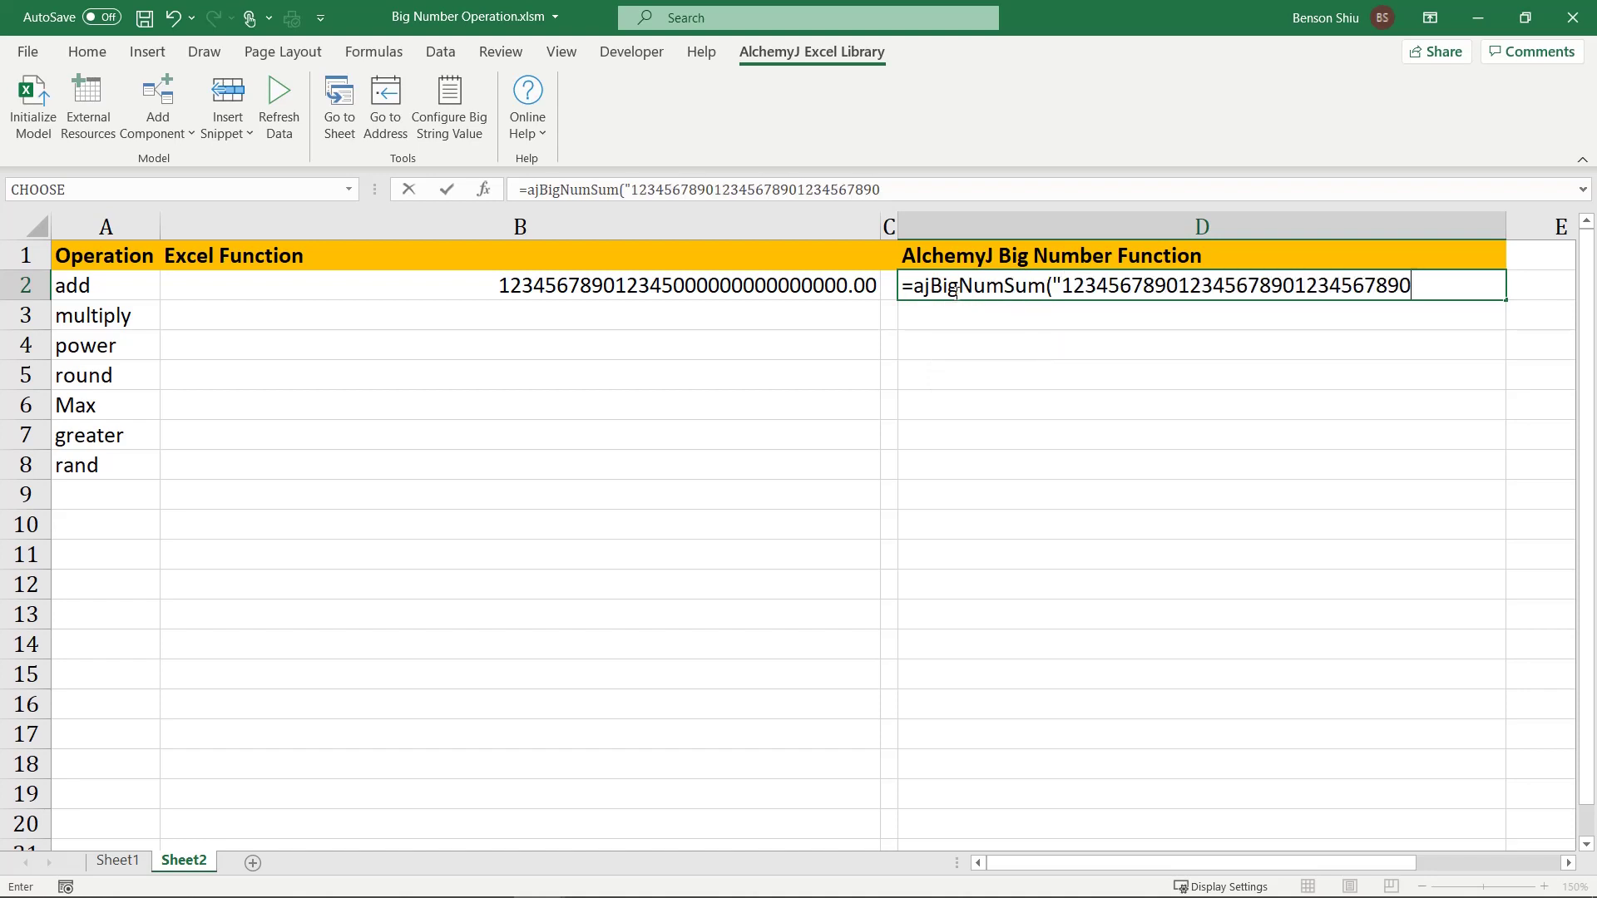
pyautogui.write('", 1234567890')
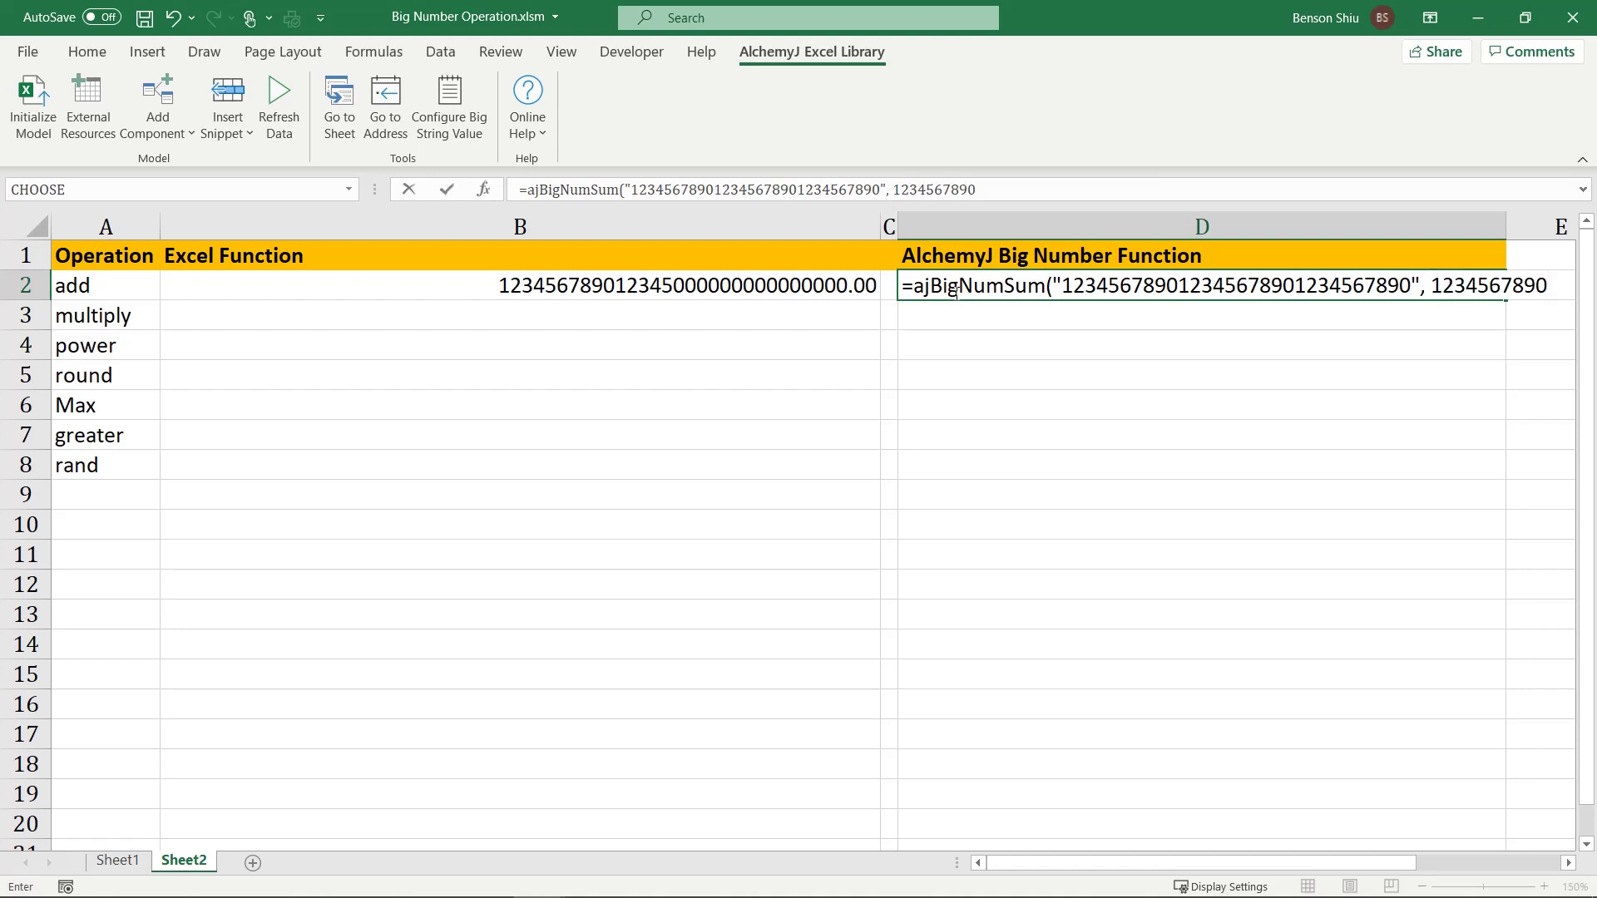
pyautogui.write(')')
pyautogui.press('Return')
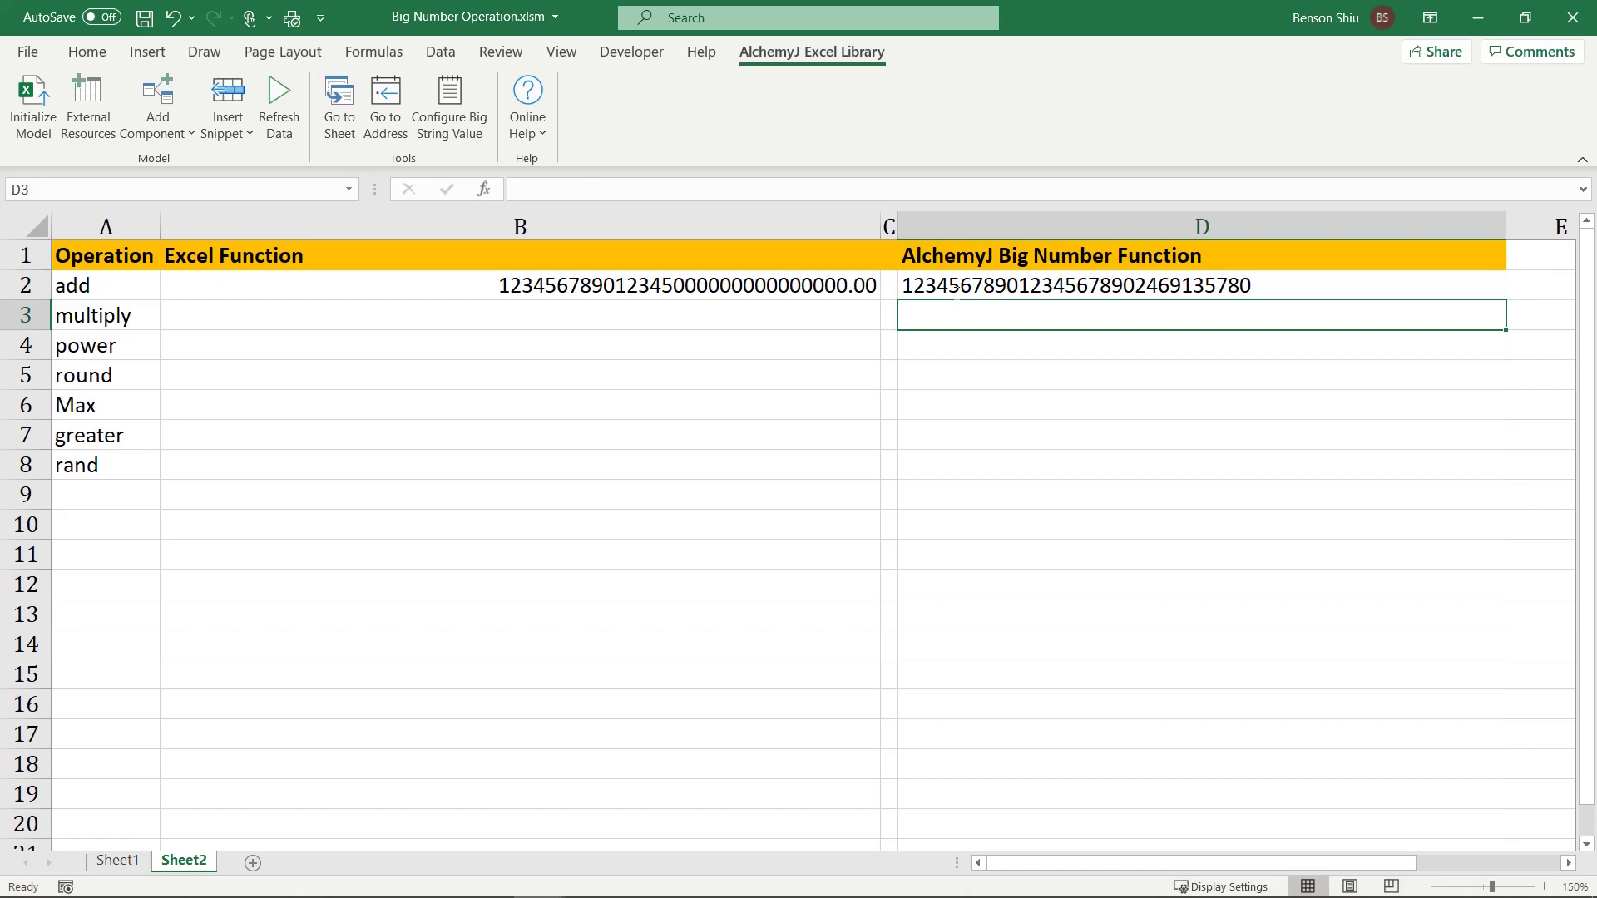
pyautogui.click(955, 293)
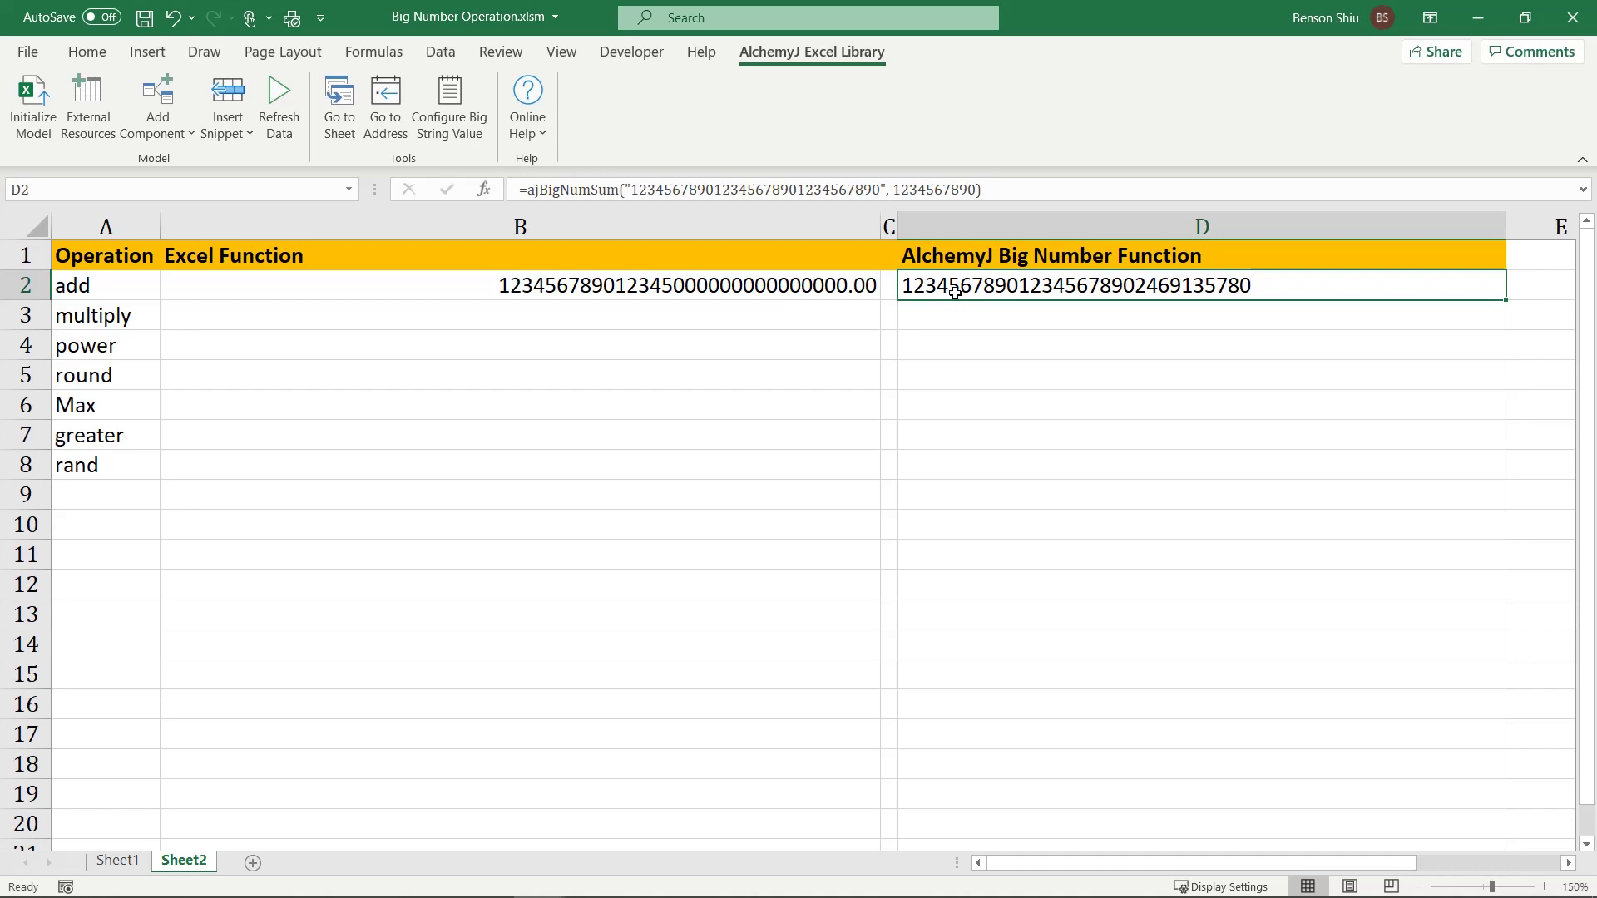
pyautogui.click(632, 318)
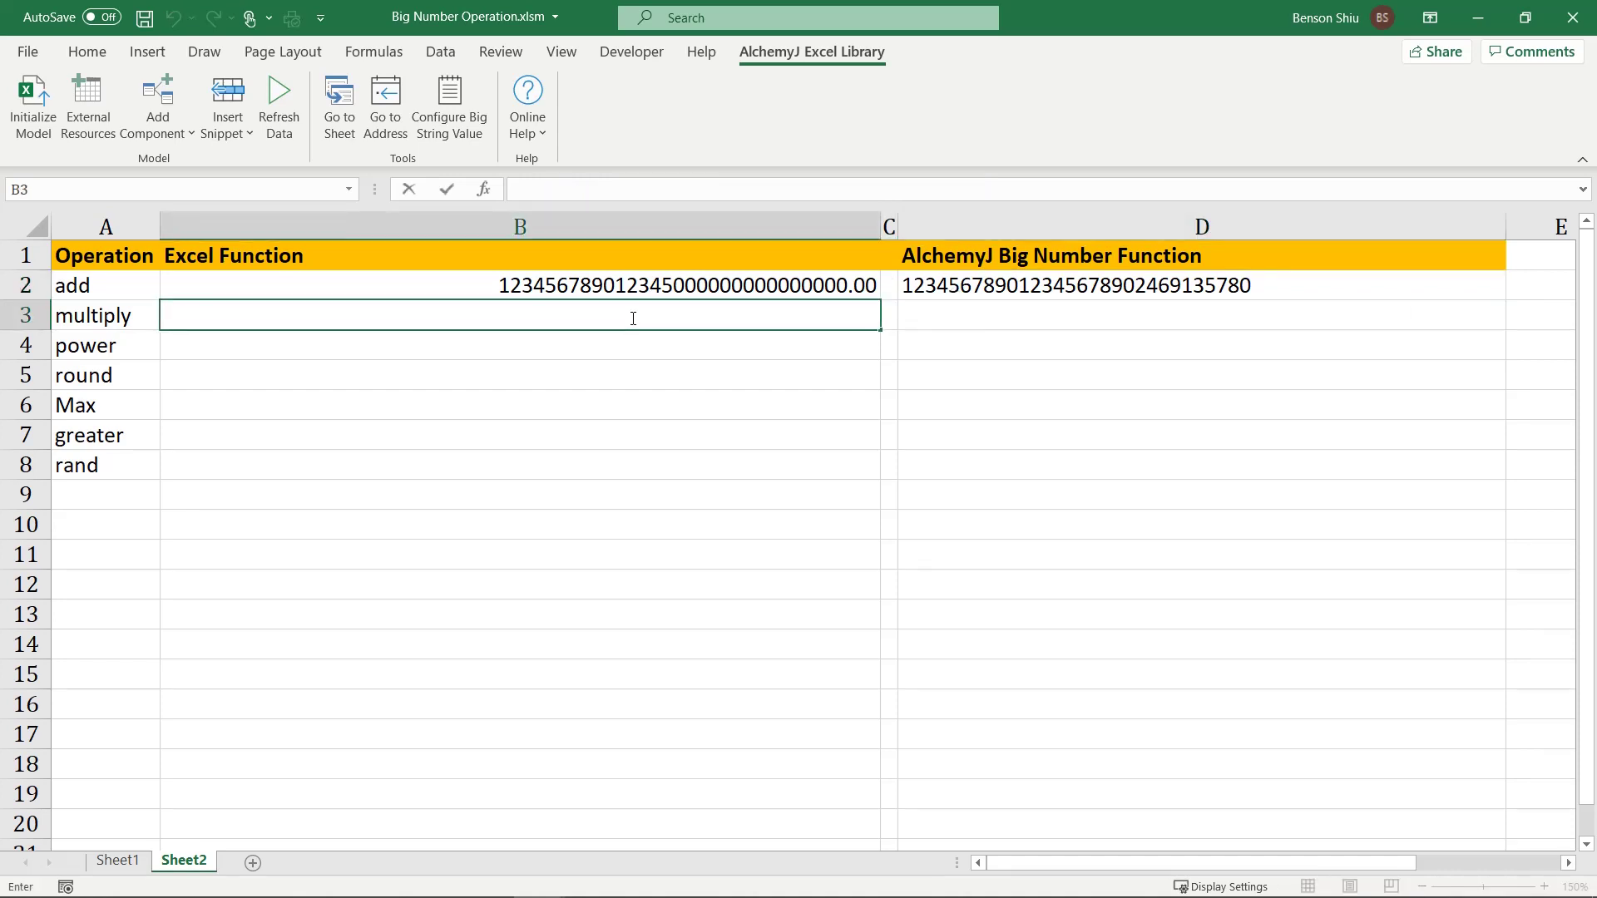
pyautogui.write('=123456789012345678901234567890 ')
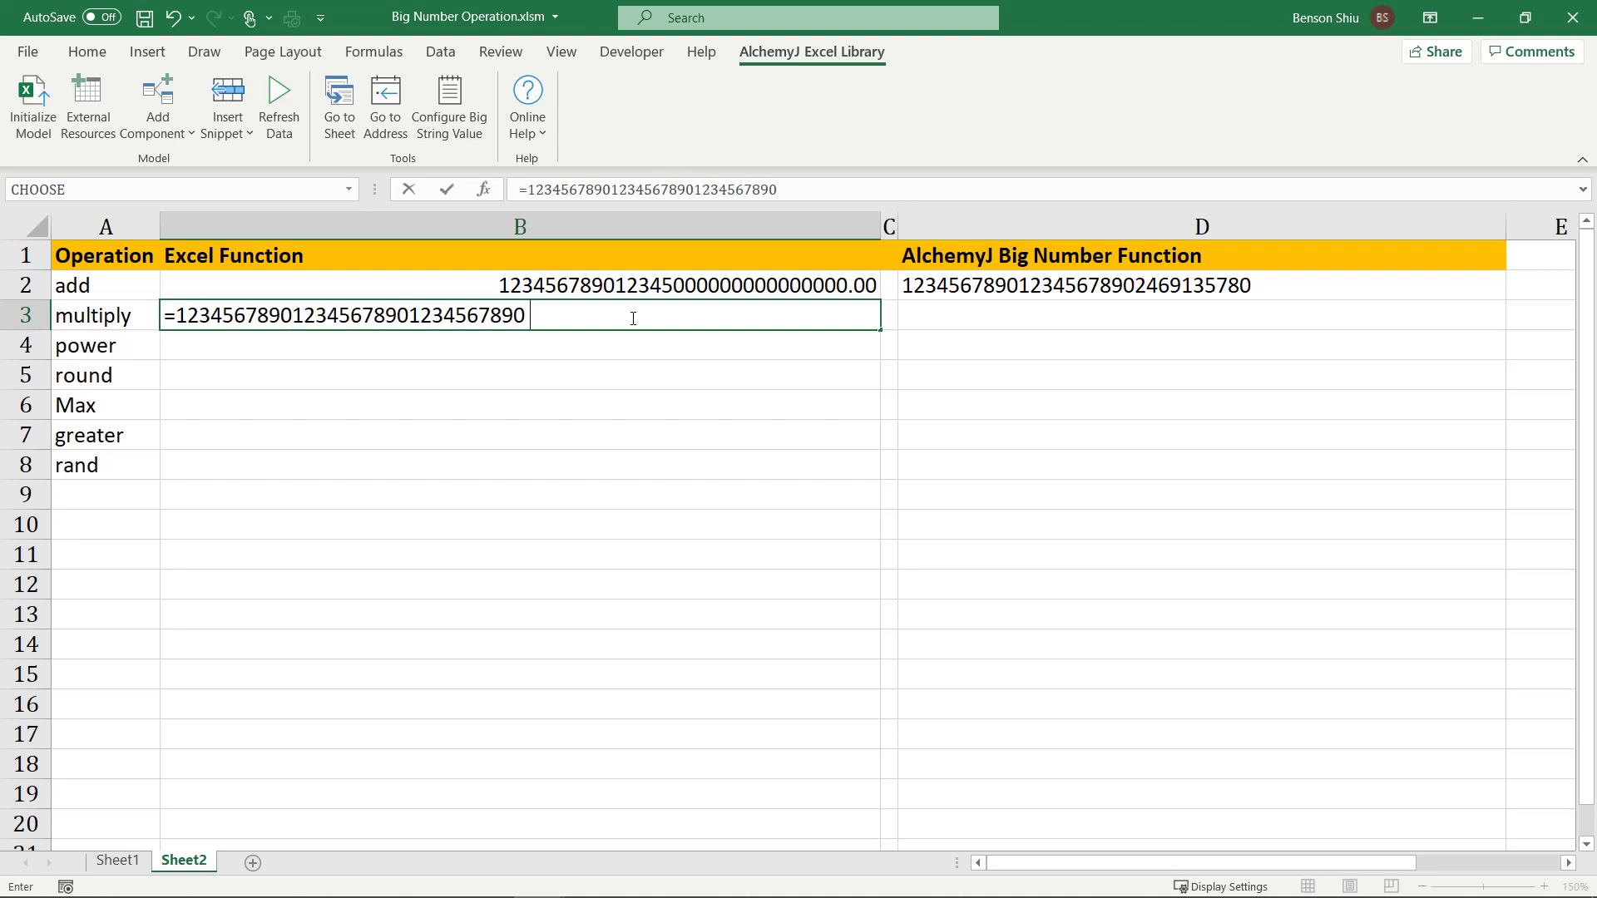
pyautogui.write('* 123456789012345678901234567890')
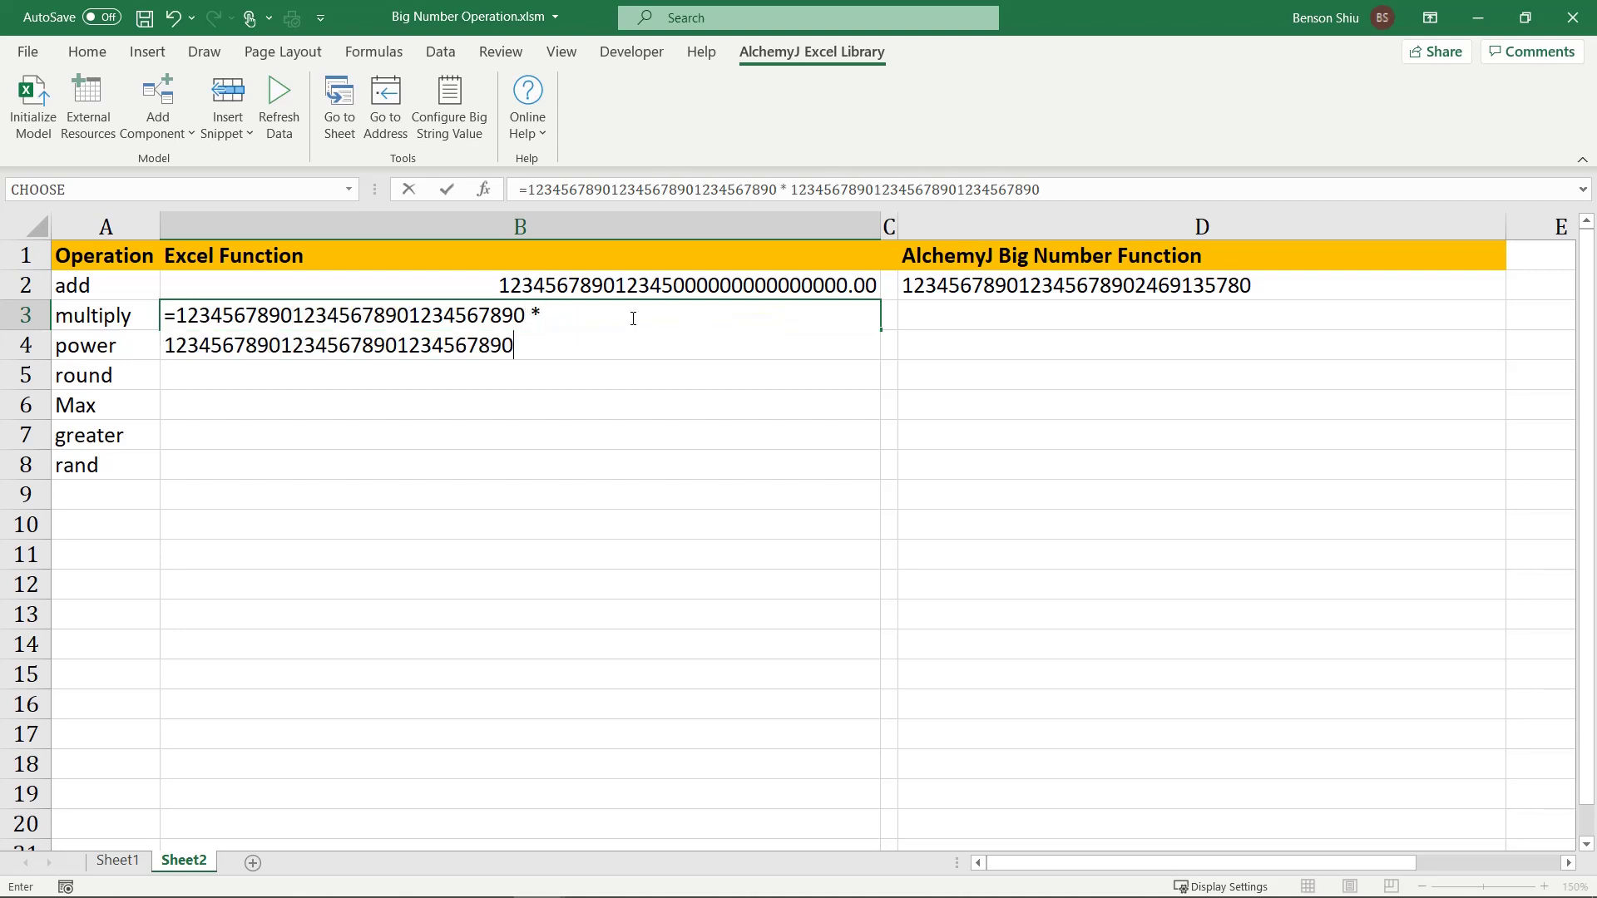
pyautogui.press('Return')
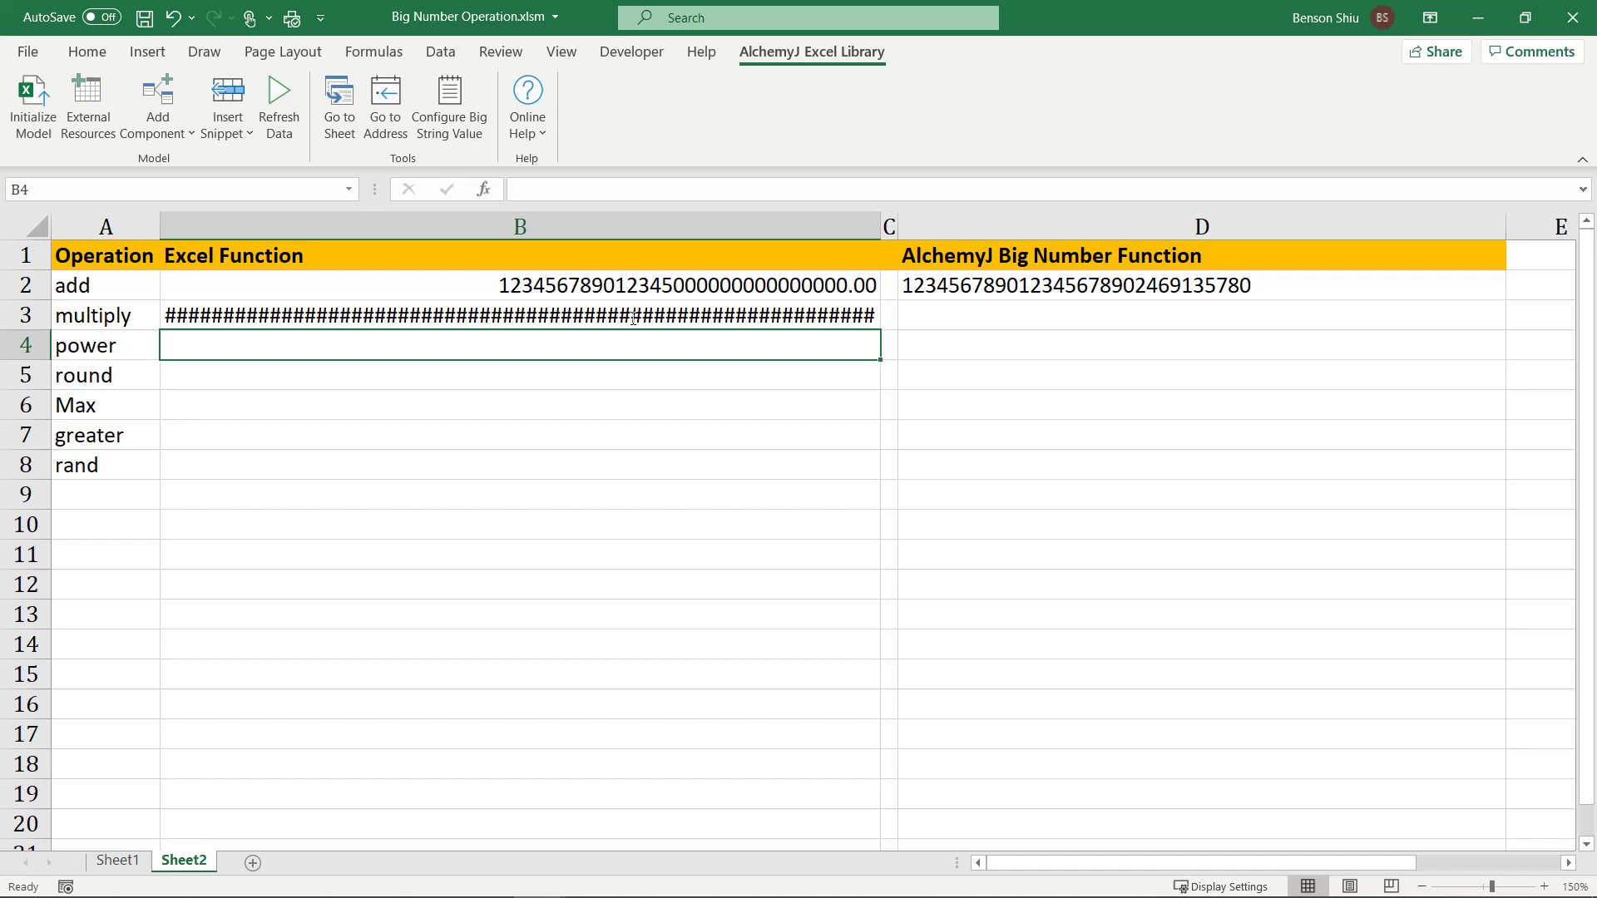
pyautogui.click(632, 317)
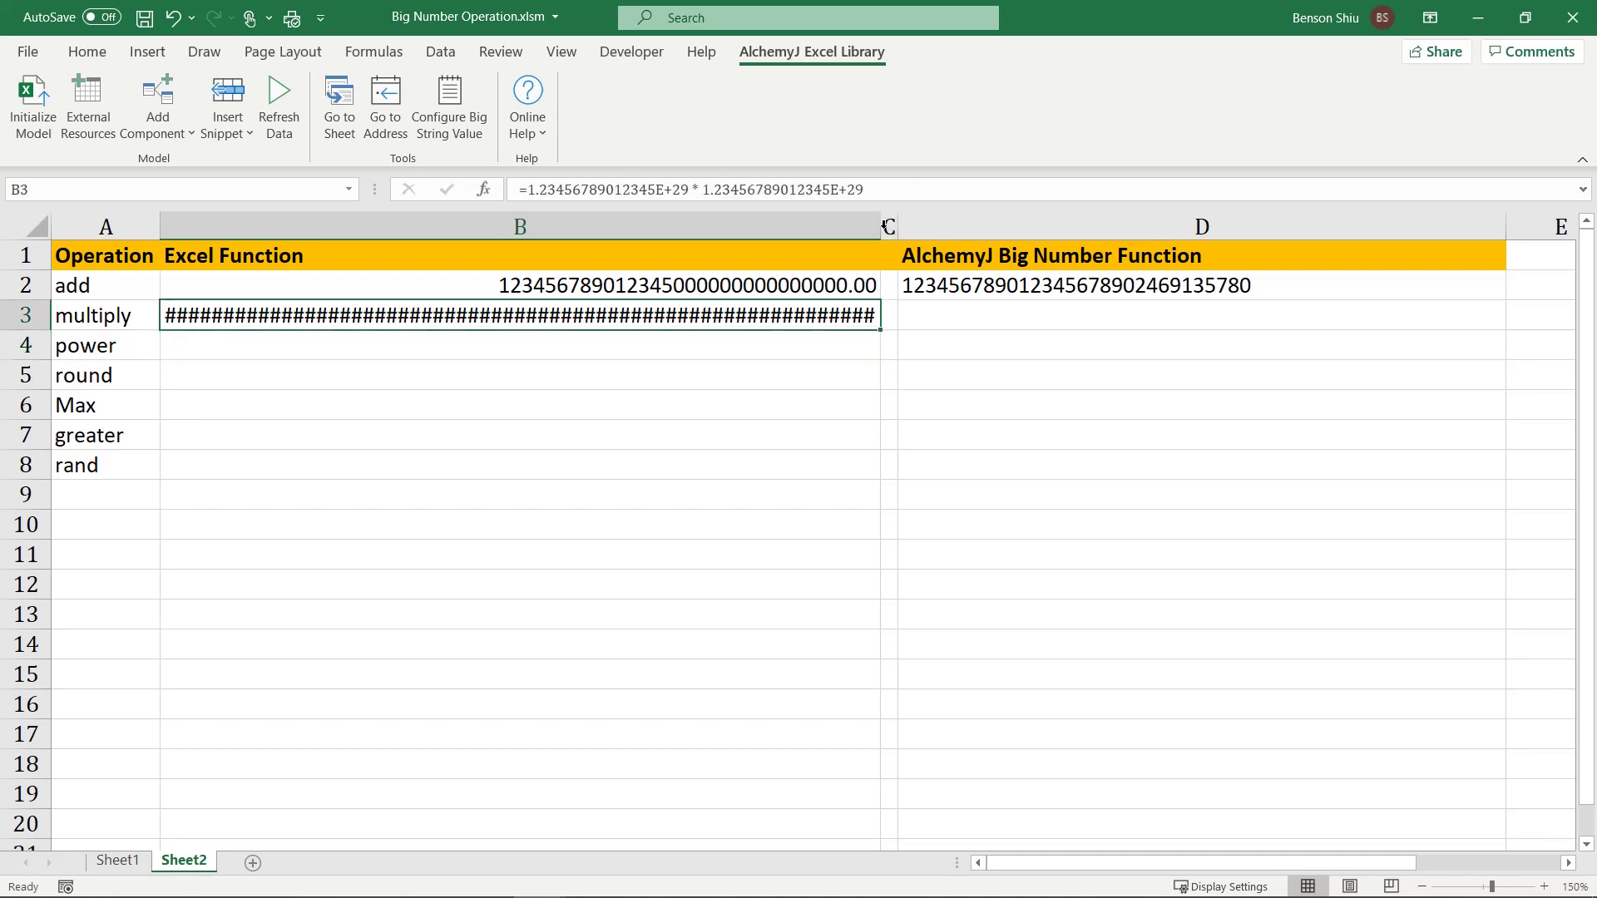
pyautogui.moveTo(883, 229); pyautogui.dragTo(912, 241)
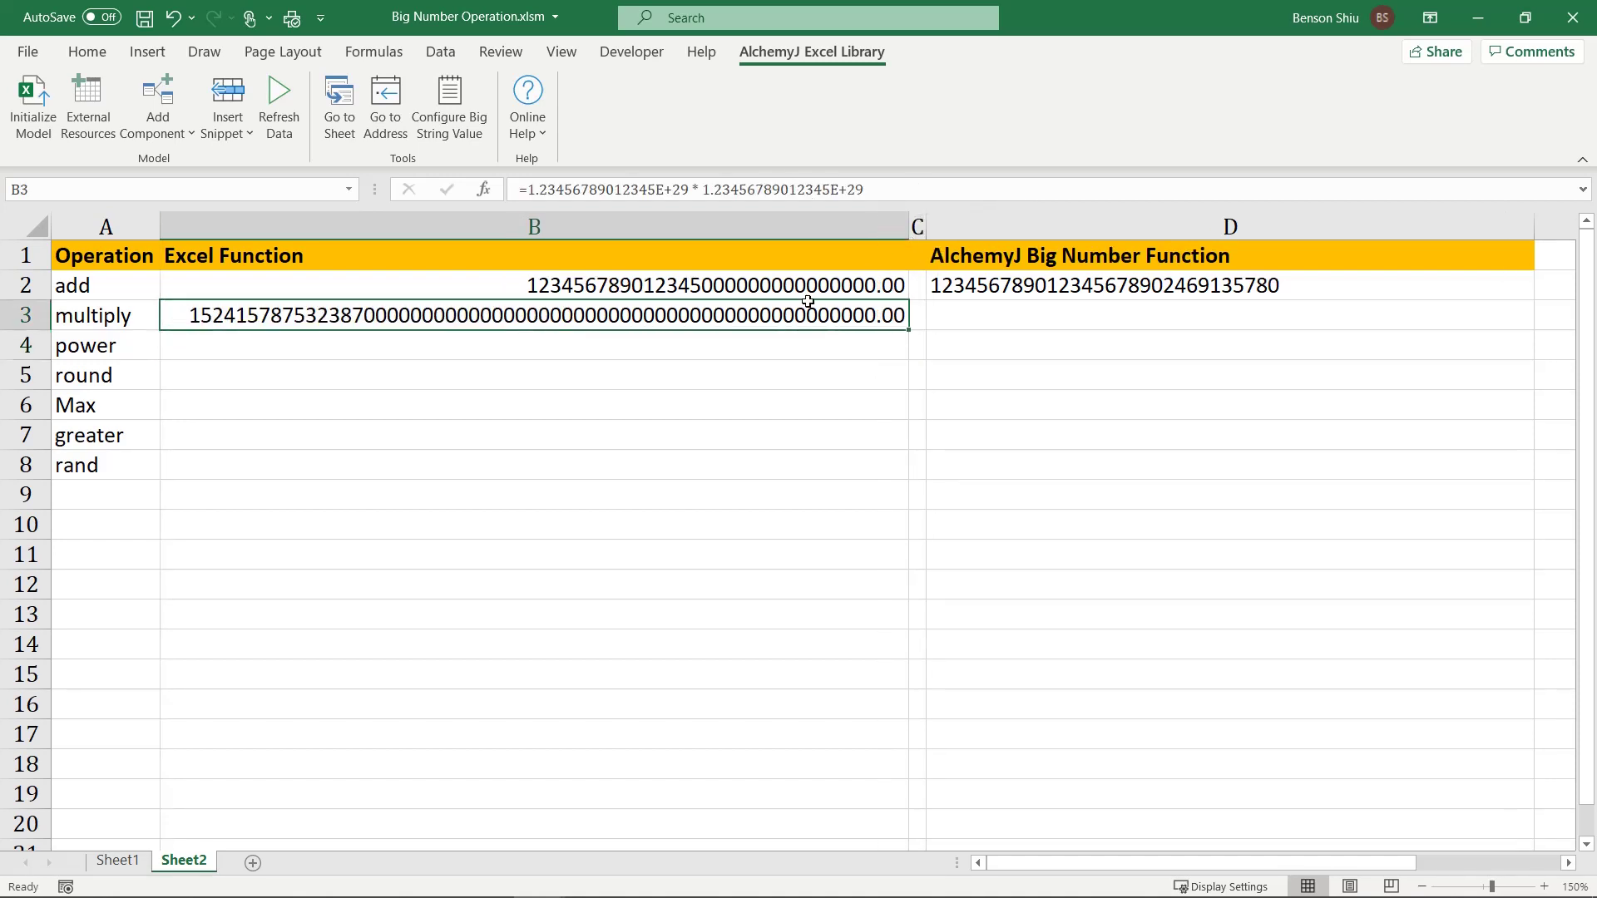
# Step: Enter =ajBigNumMultiply with both 30-digit numbers in D3 for the exact product
pyautogui.doubleClick(1040, 320)
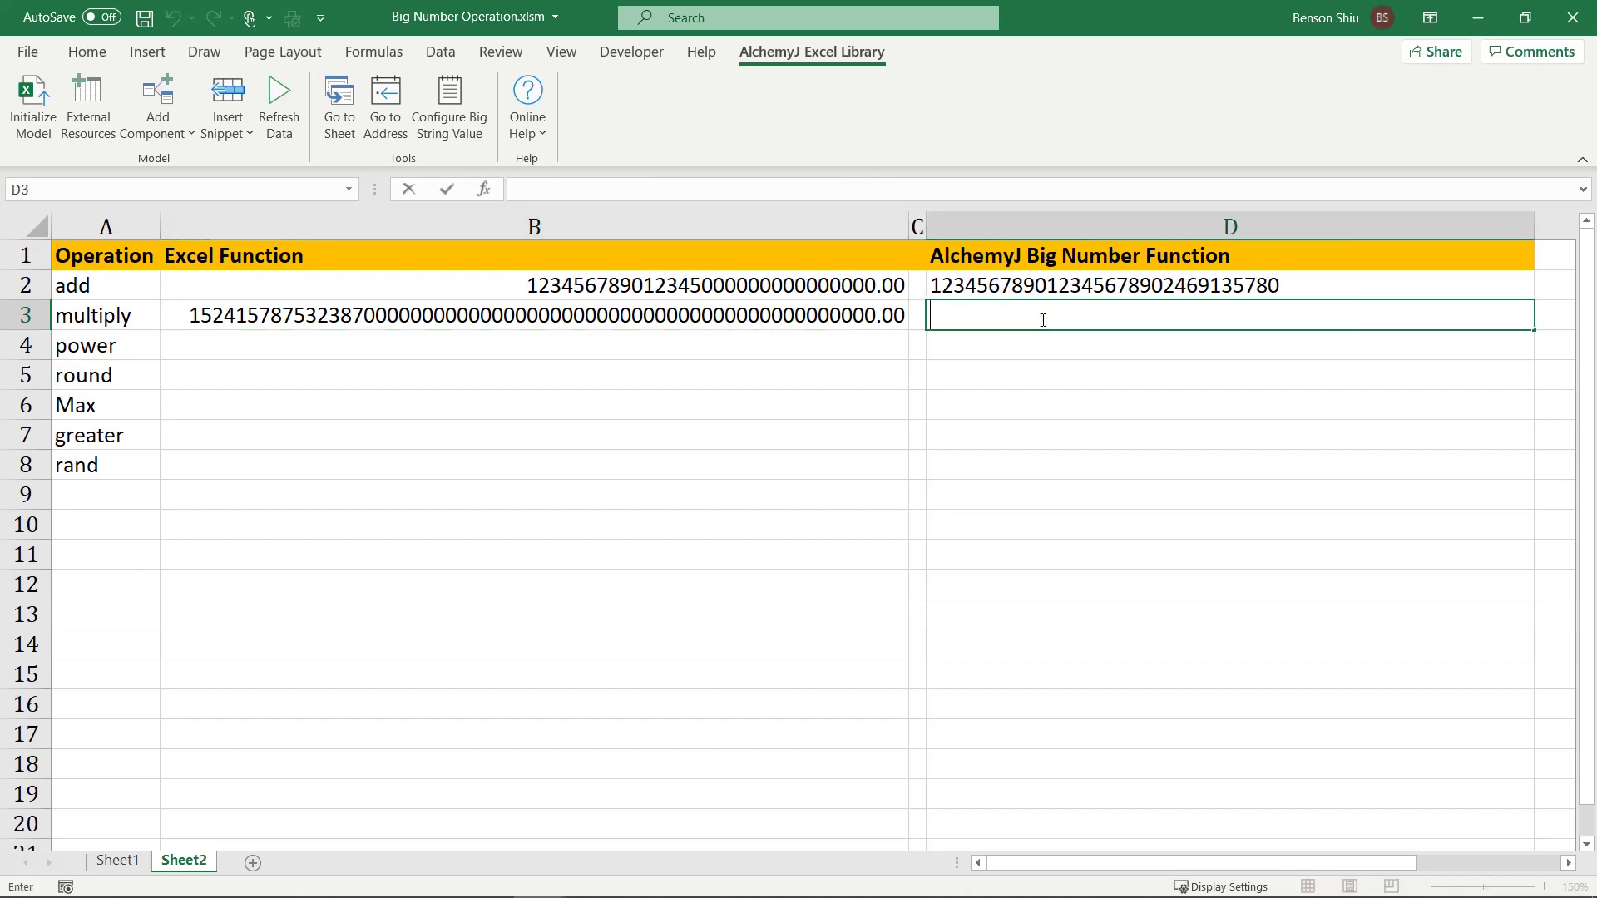
pyautogui.write('=ajbignum')
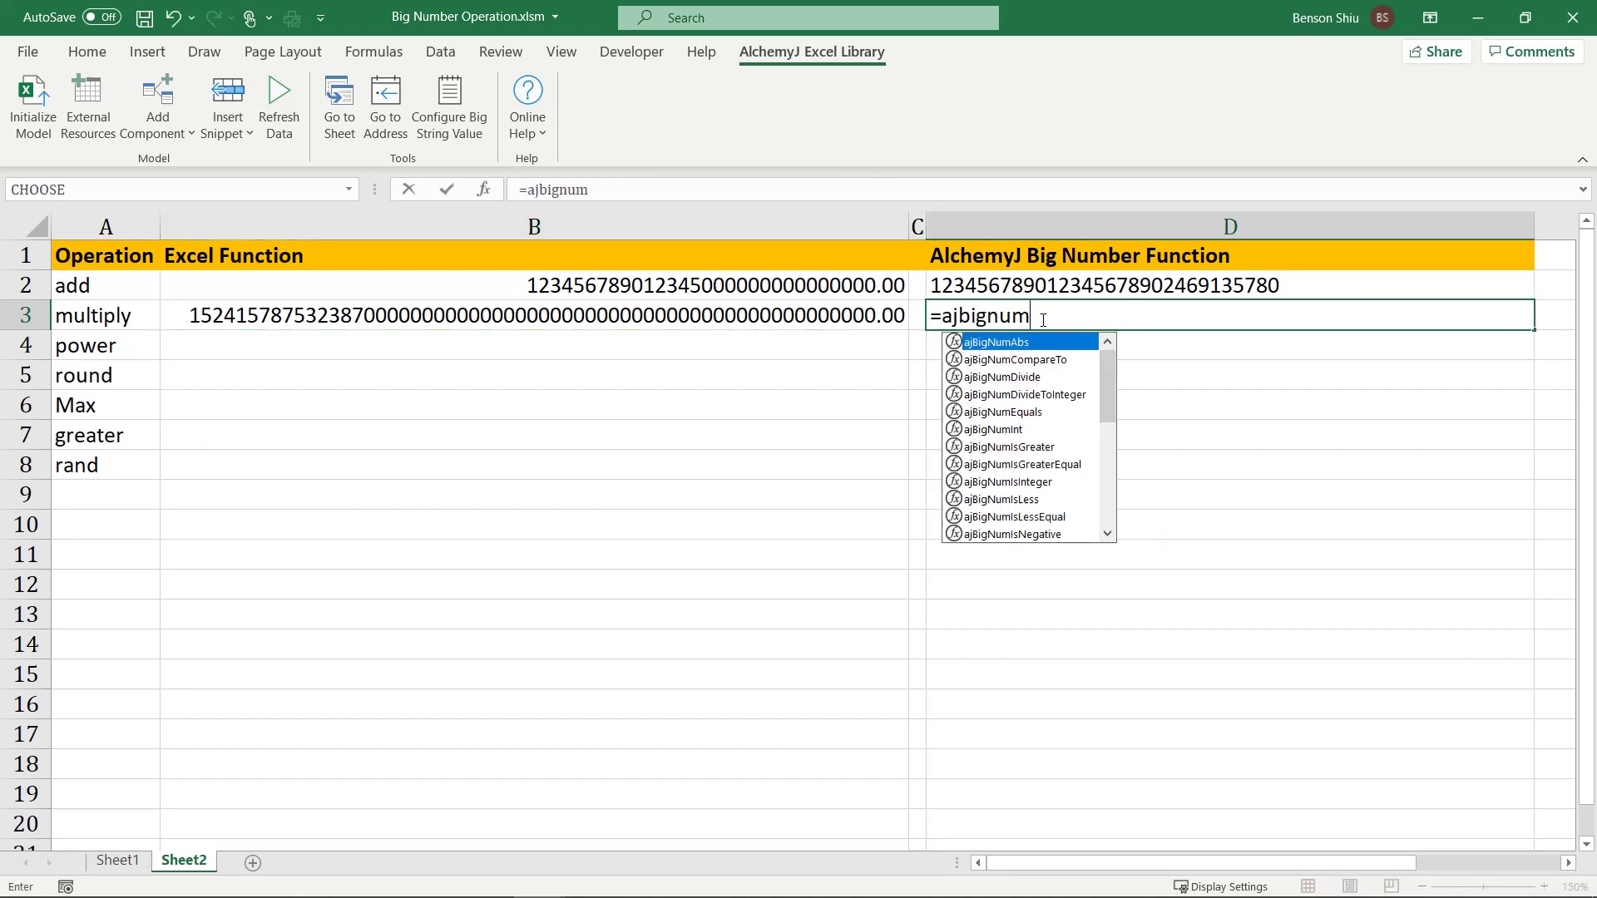
pyautogui.write('mul')
pyautogui.press('Tab')
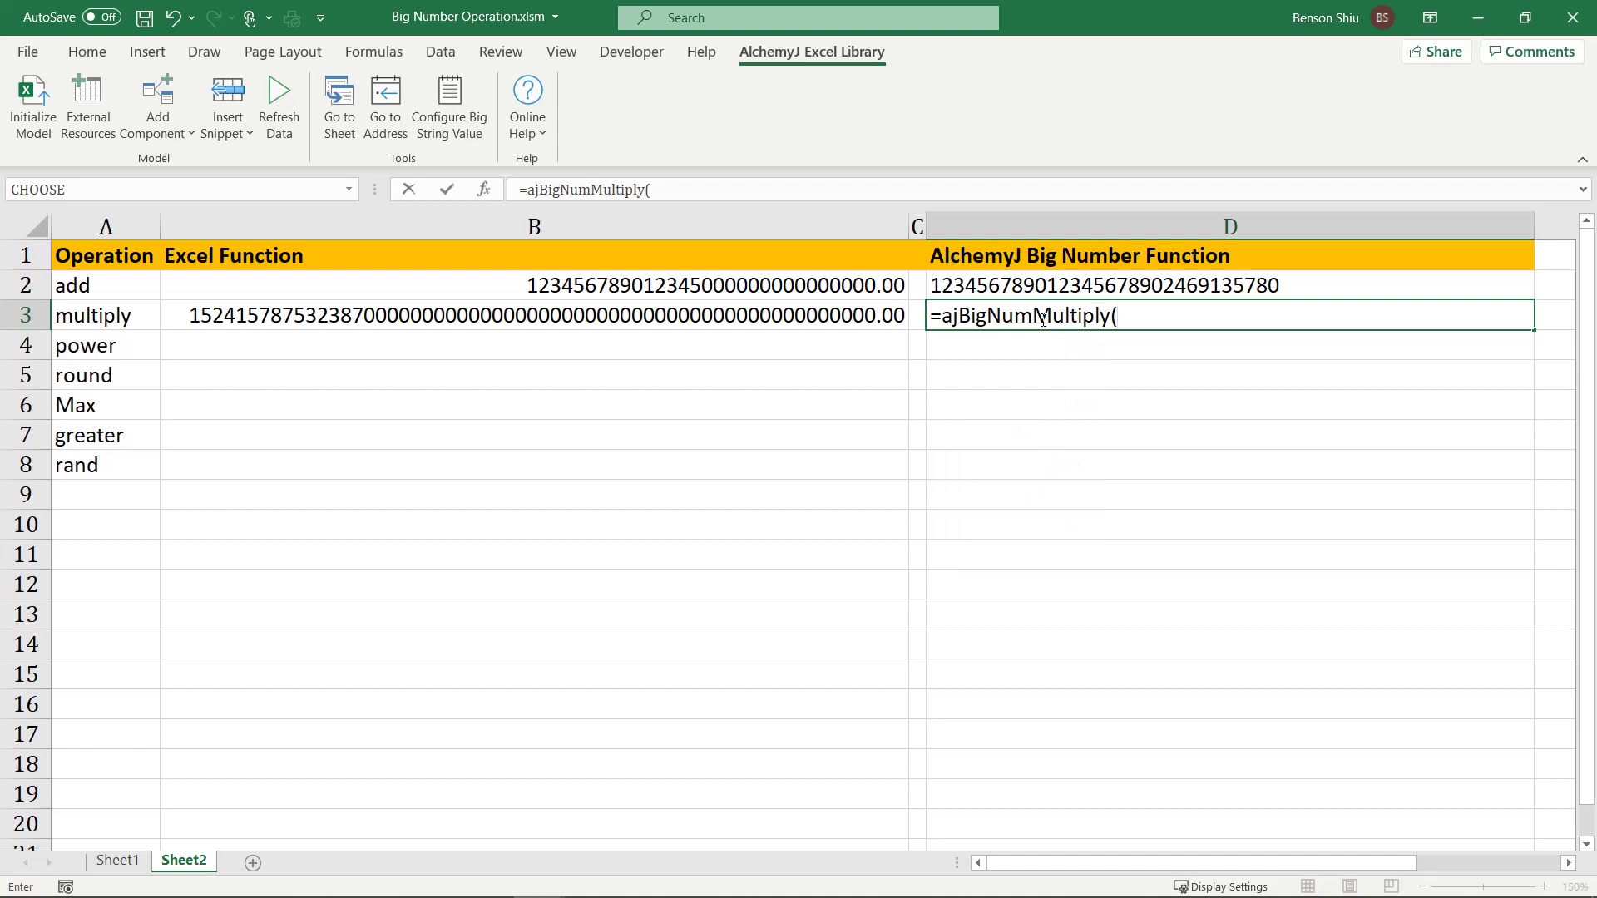
pyautogui.write('"123456789012345678901234567890')
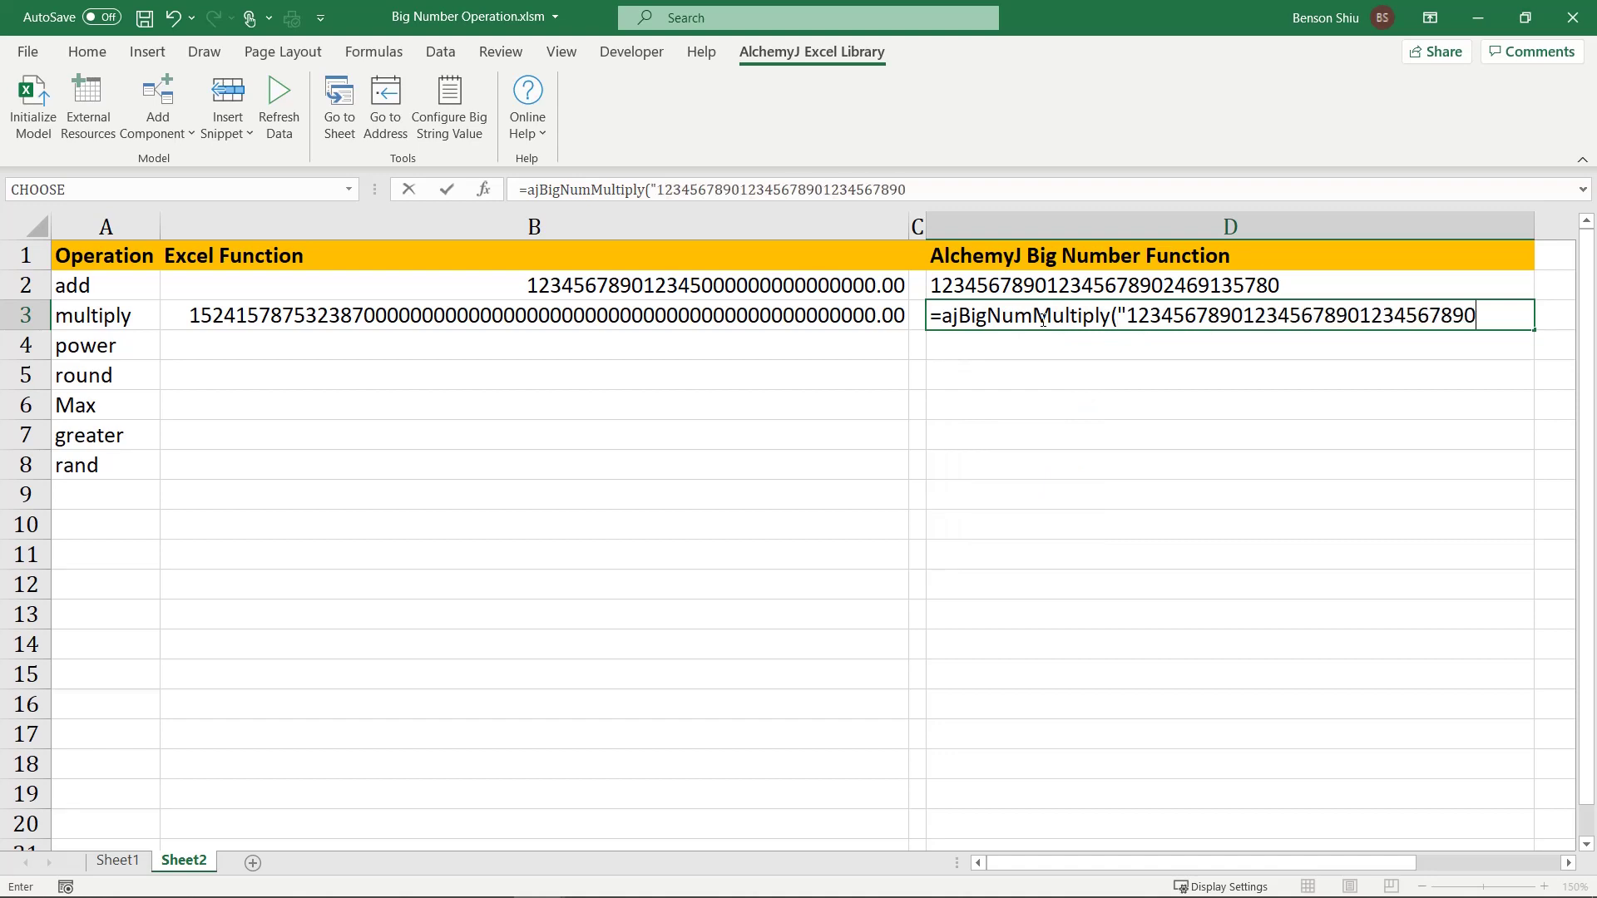
pyautogui.write('", "1234567890')
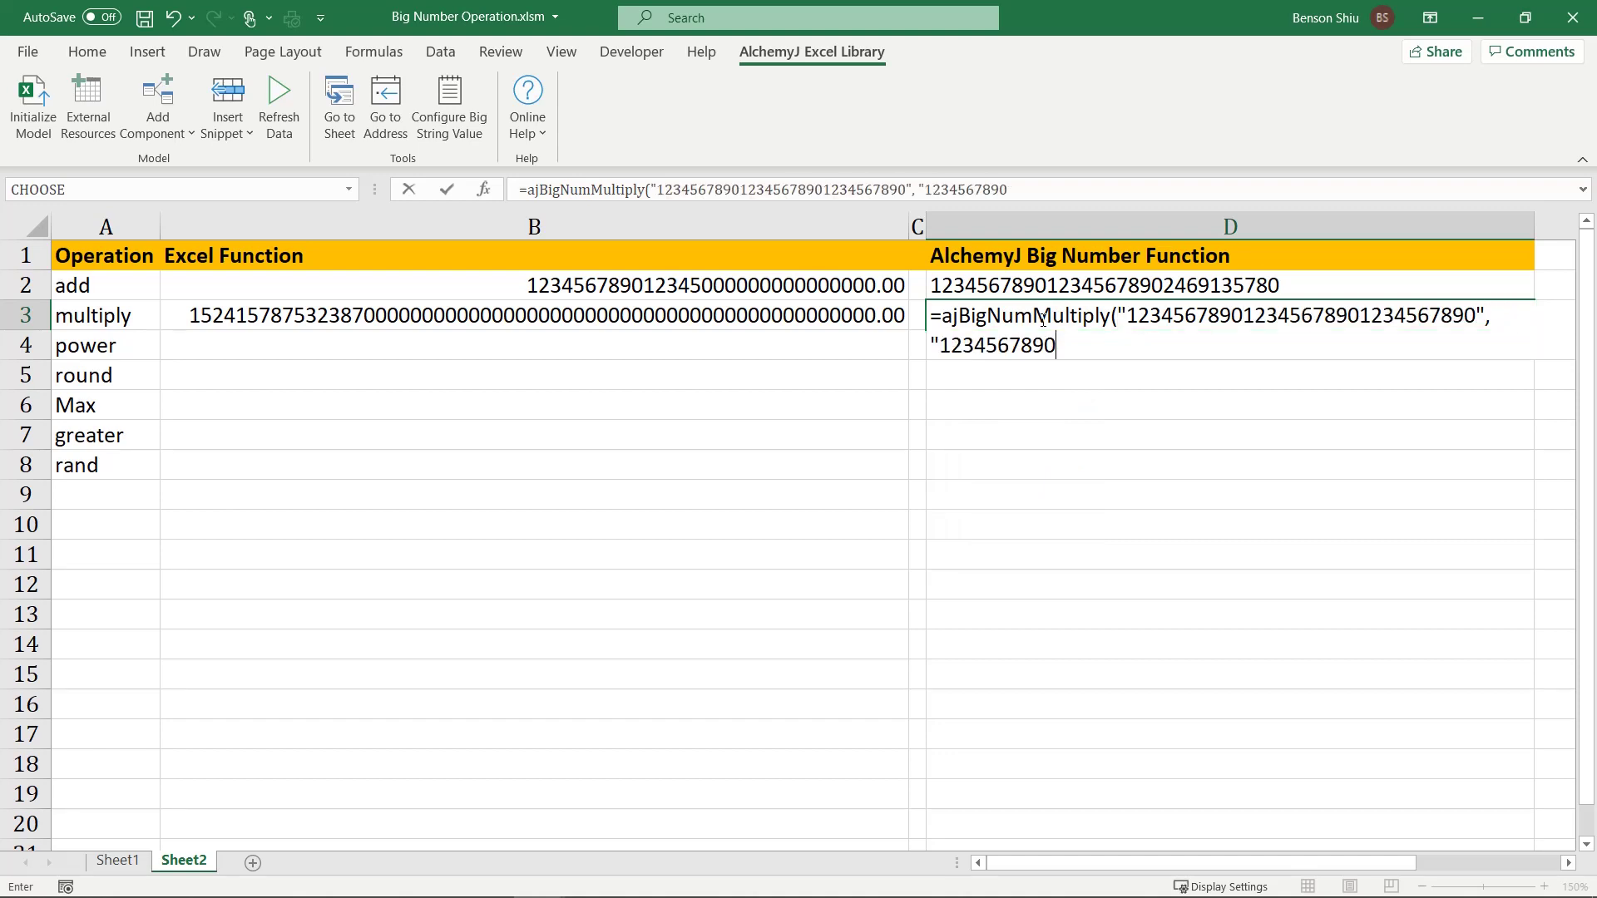
pyautogui.write('12345678901234567890")')
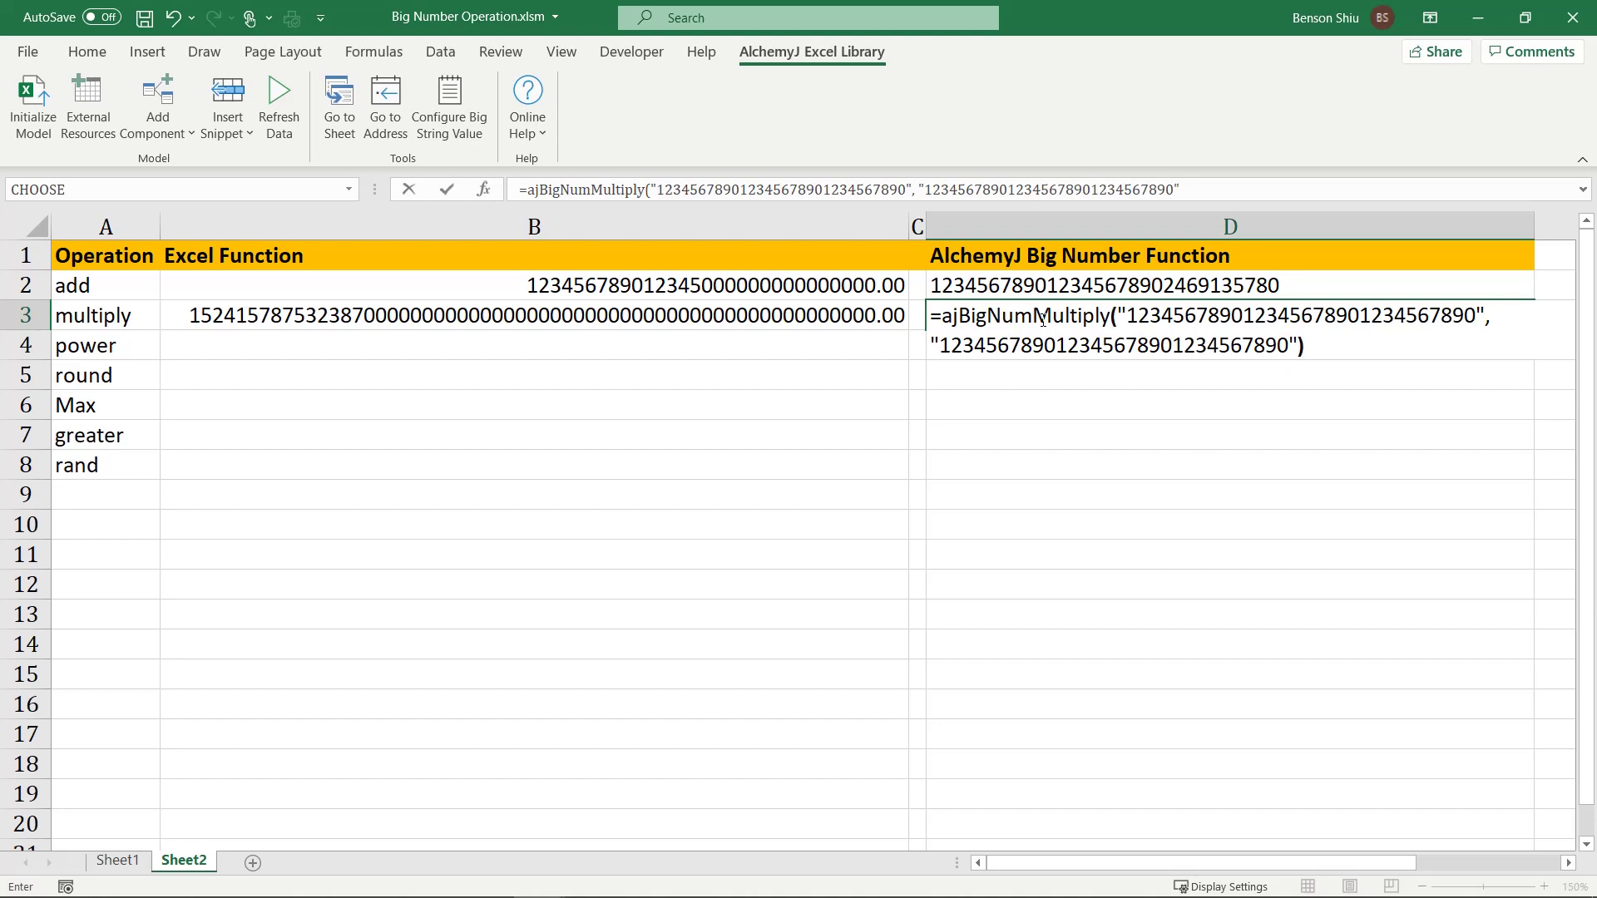
pyautogui.press('Return')
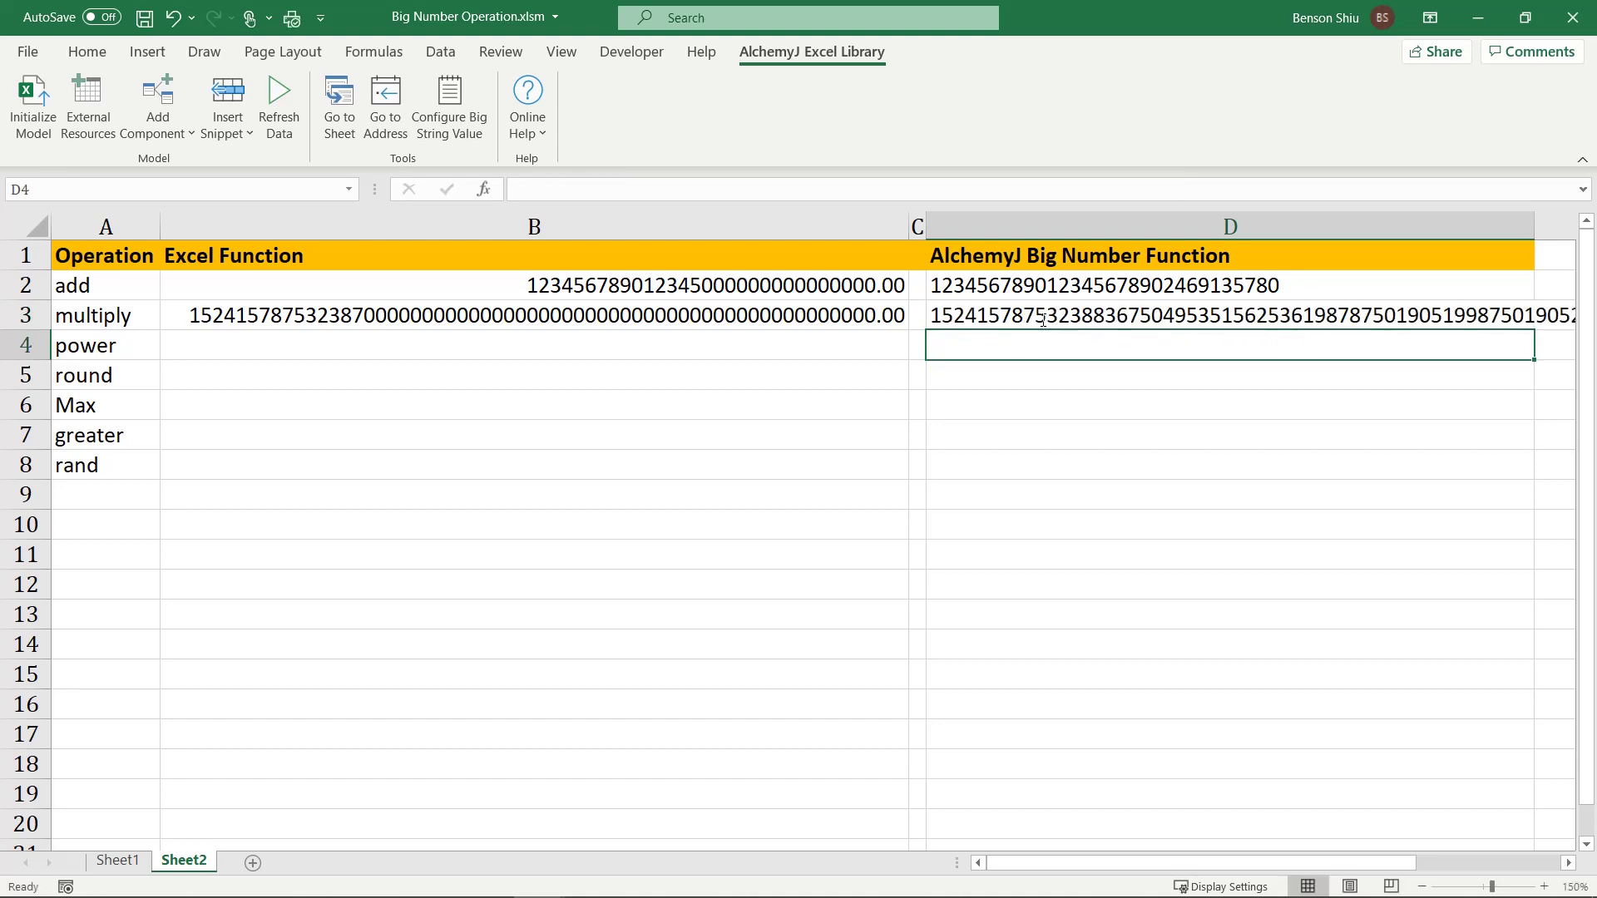
pyautogui.moveTo(1107, 865)
pyautogui.mouseDown()
pyautogui.moveTo(1162, 880)
pyautogui.moveTo(1081, 865)
pyautogui.mouseUp()
# Step: Enter =PI() in B4, then revise it to =POWER(PI(),10), showing 93648.047476083
pyautogui.click(277, 342)
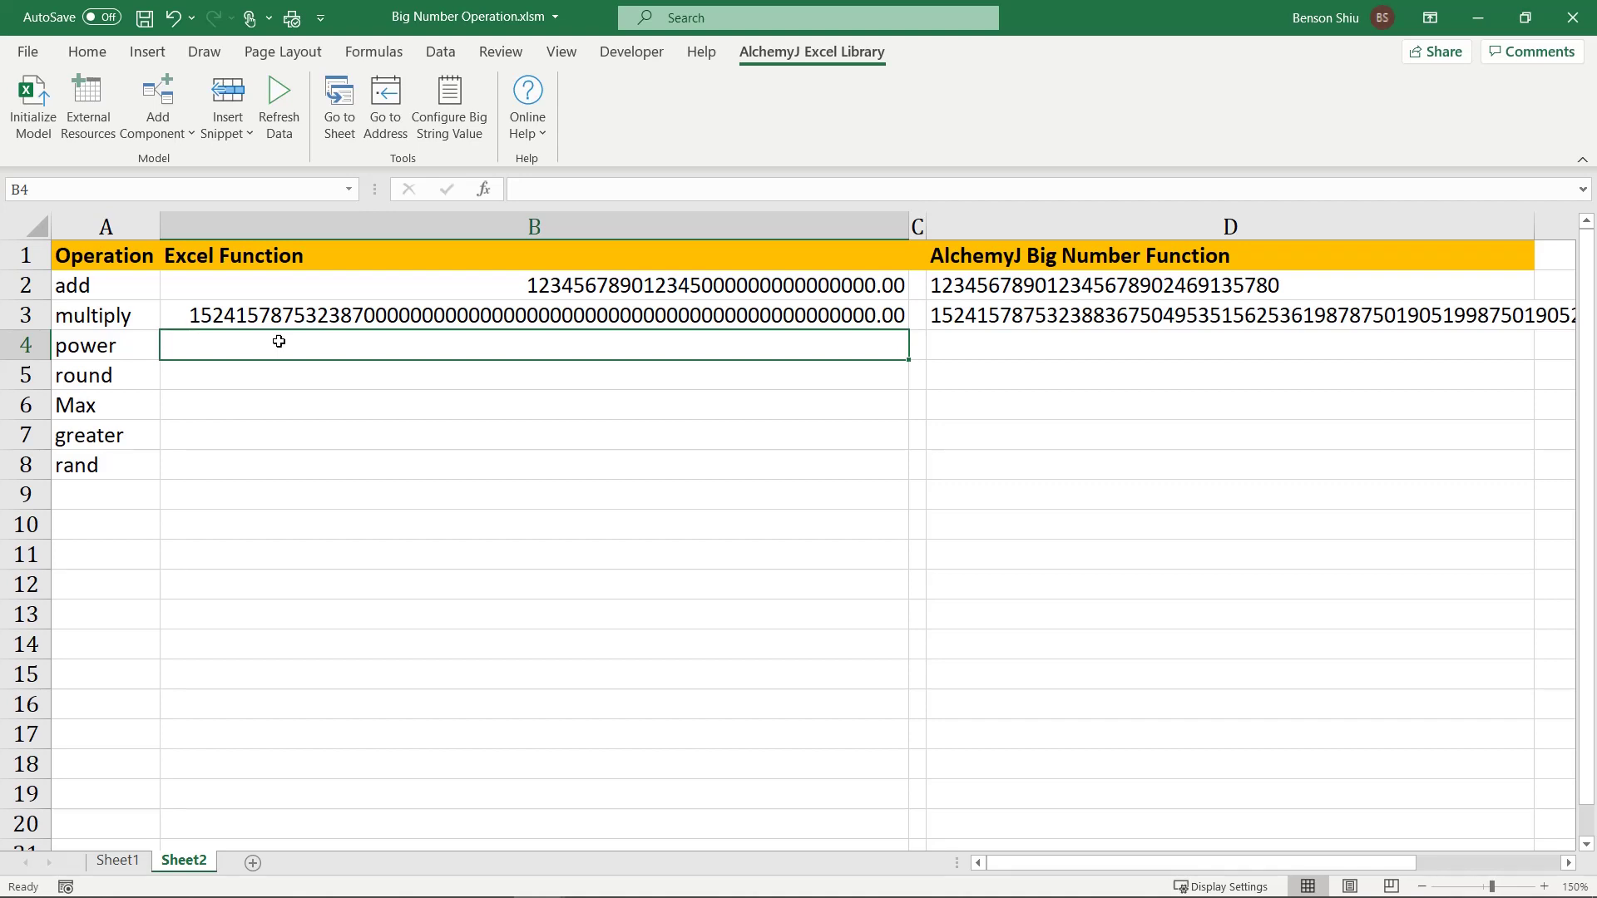
pyautogui.doubleClick(279, 342)
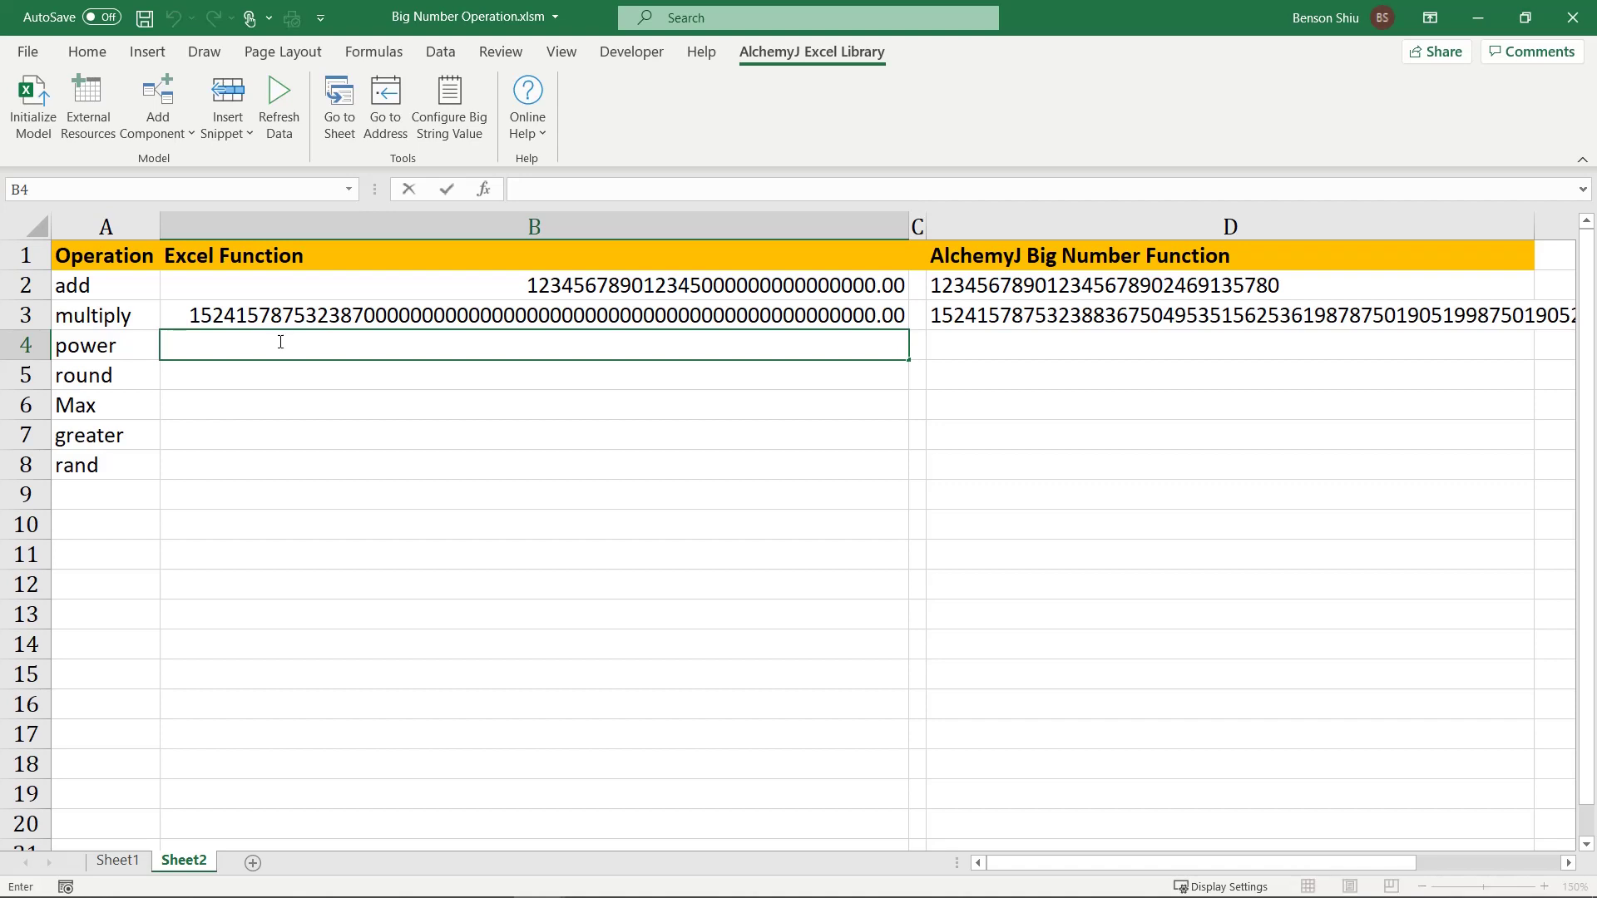
pyautogui.write('=pi()')
pyautogui.press('Return')
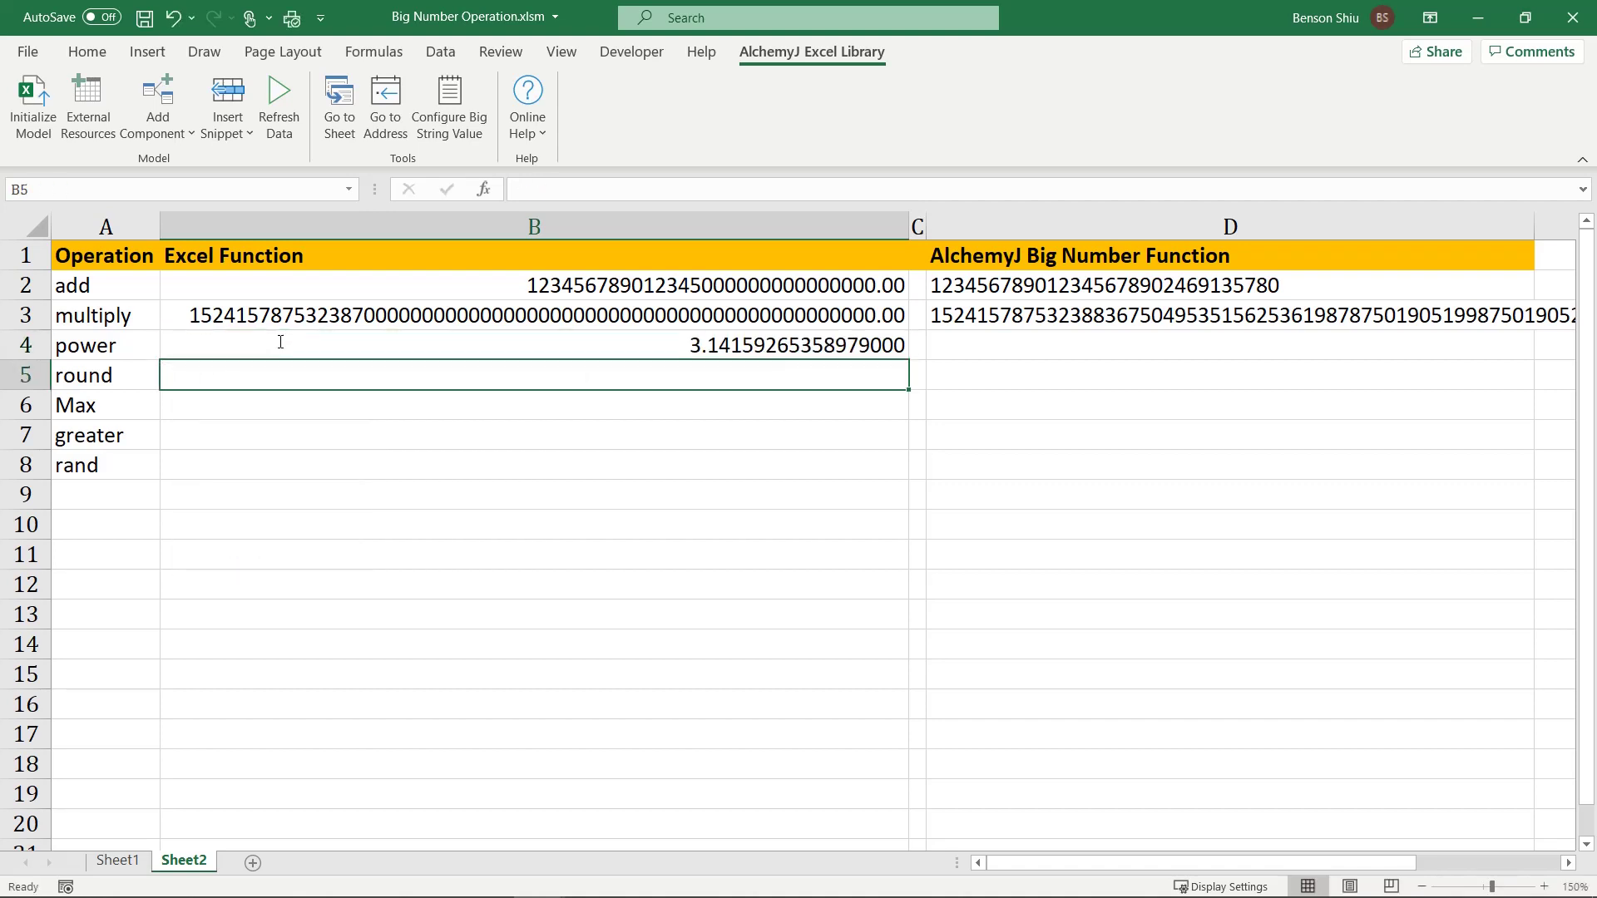
pyautogui.click(281, 342)
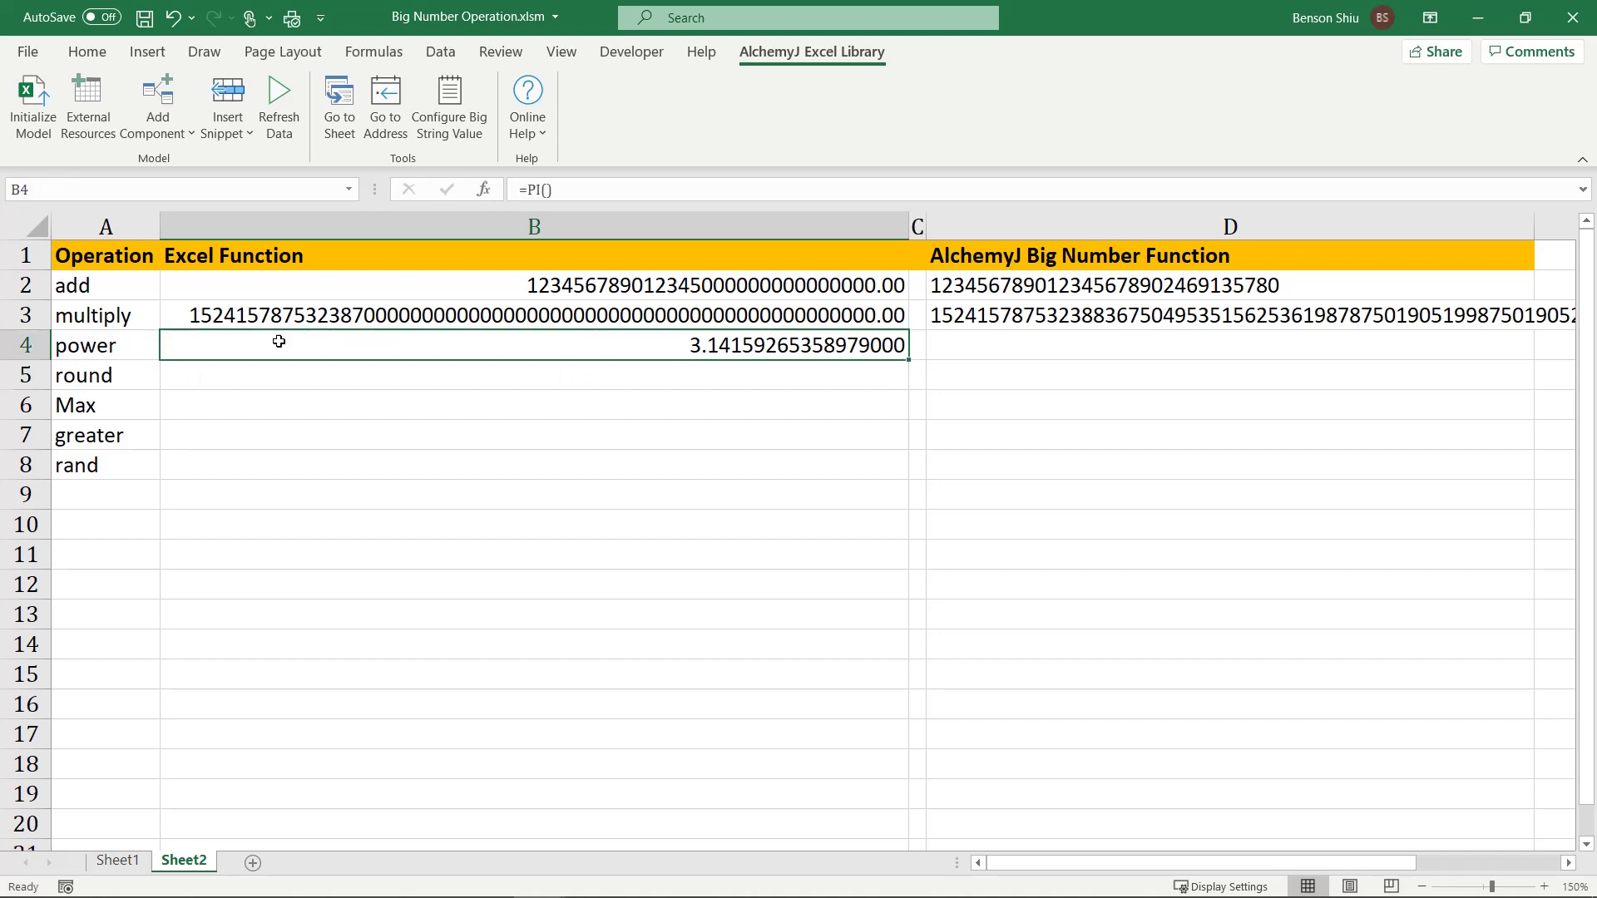
pyautogui.click(526, 190)
pyautogui.write('power(')
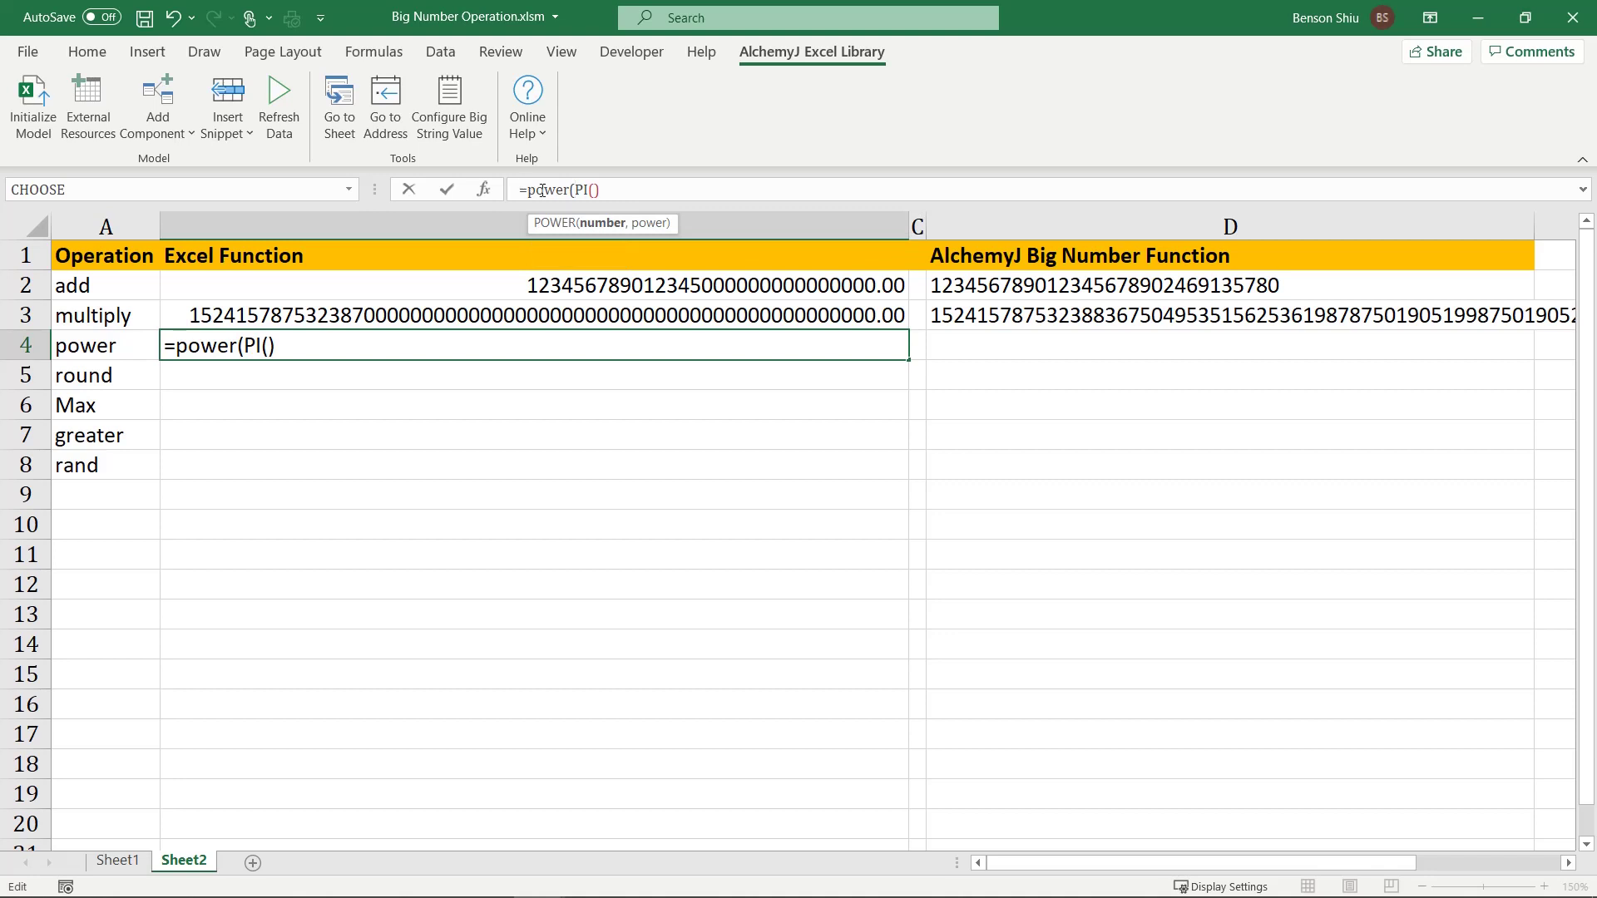
pyautogui.click(620, 190)
pyautogui.write(',1')
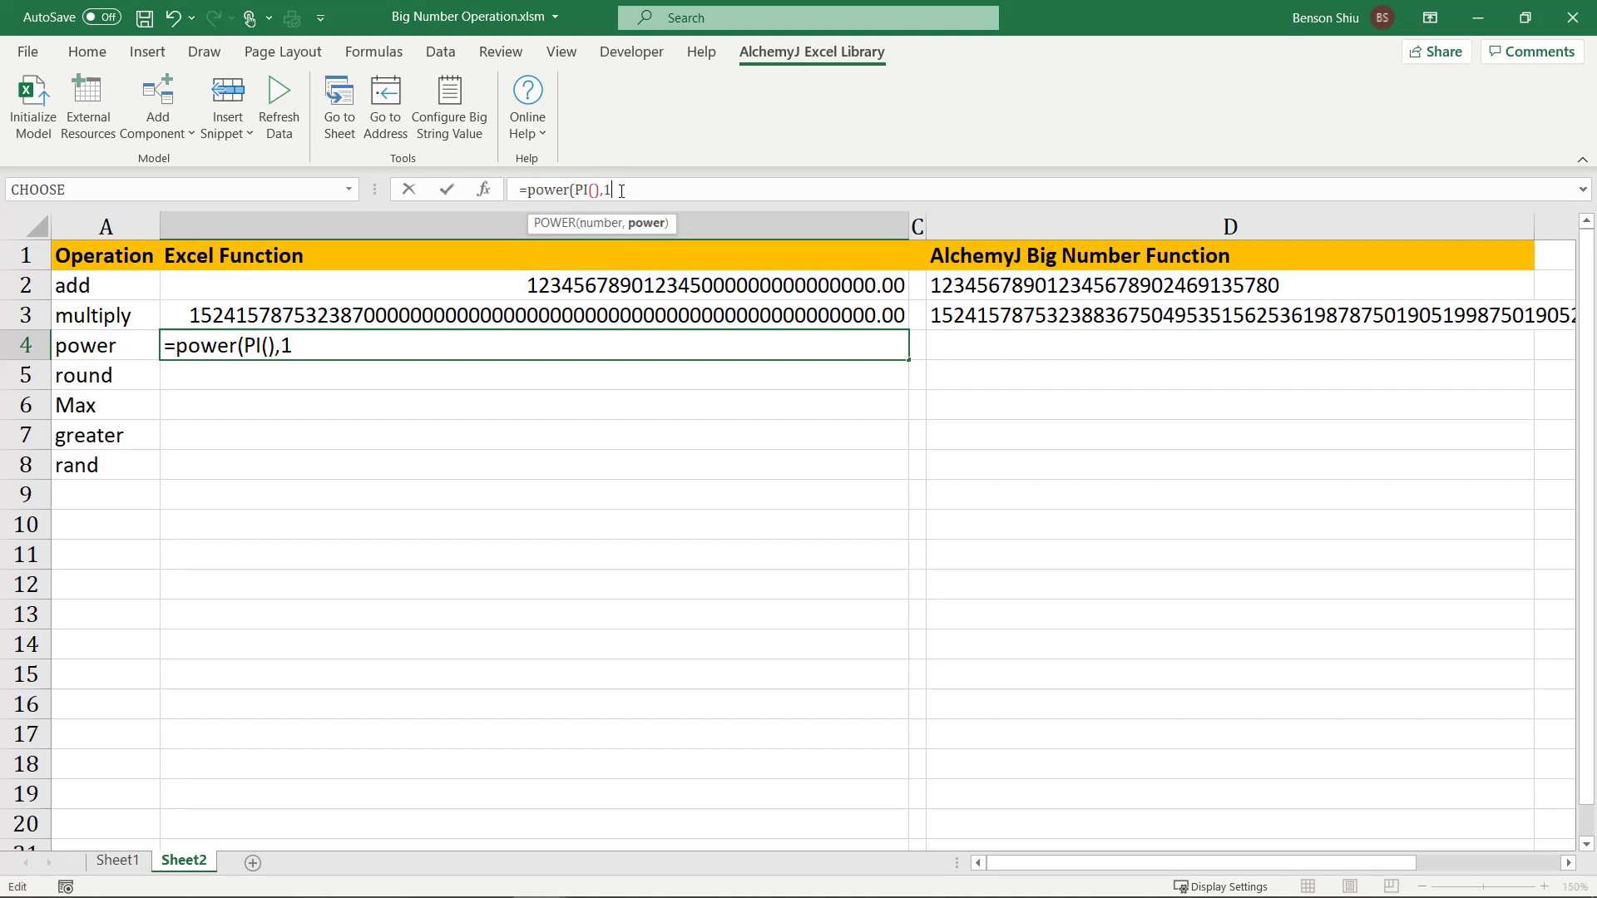
pyautogui.write('0)')
pyautogui.press('Return')
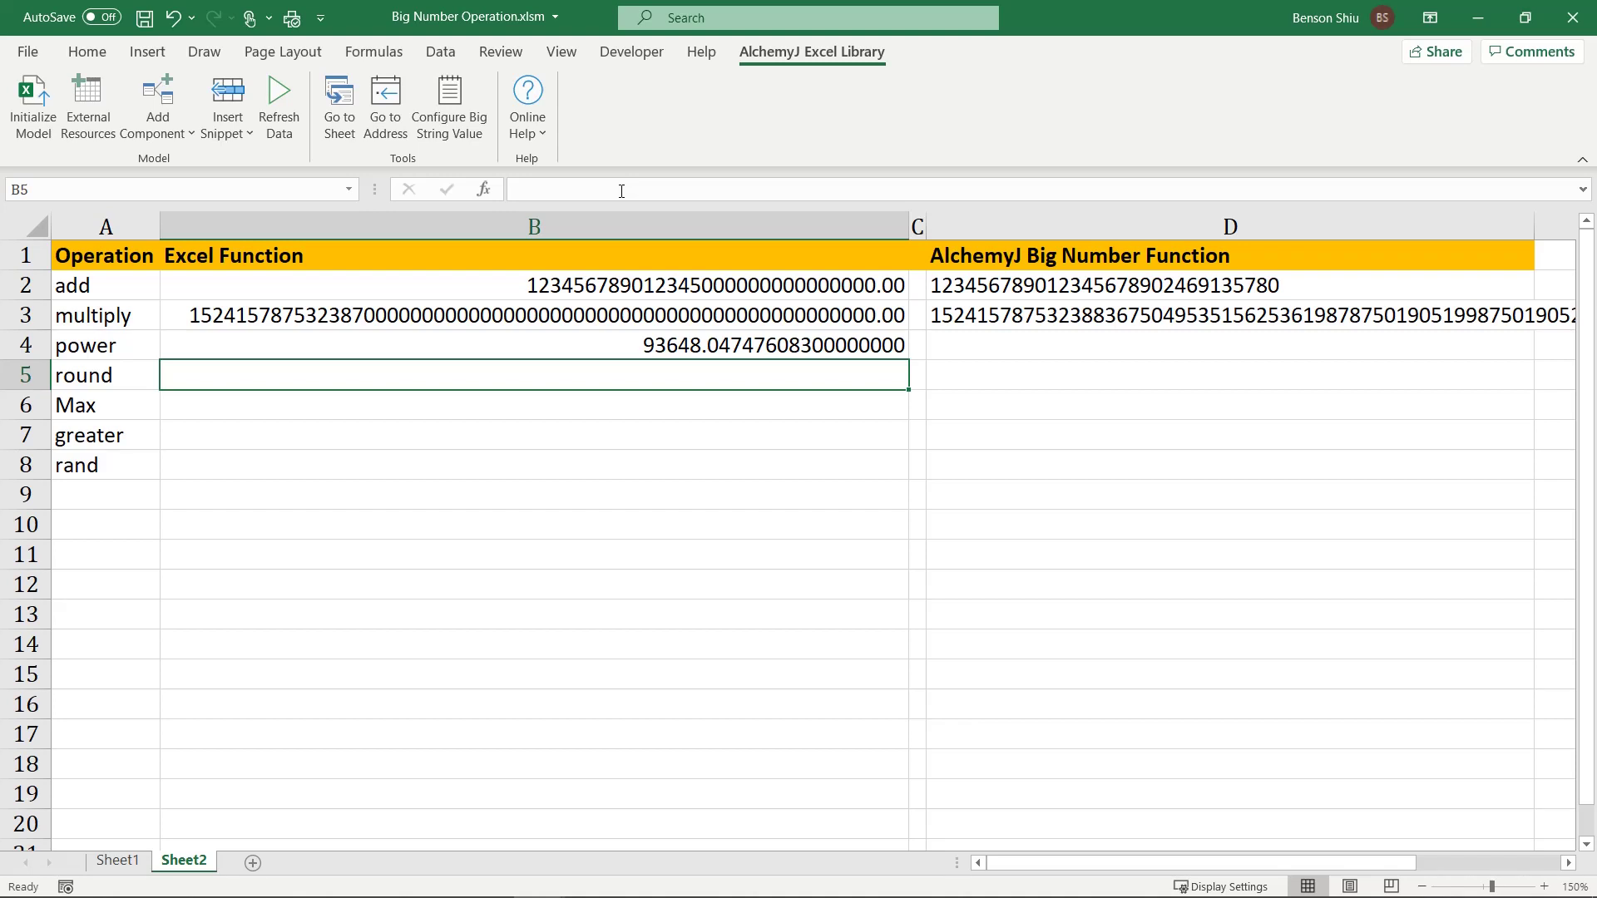
# Step: In D4, type =ajBigNumPower(pi(),10) from the autocomplete suggestion, leaving it uncommitted
pyautogui.click(1039, 353)
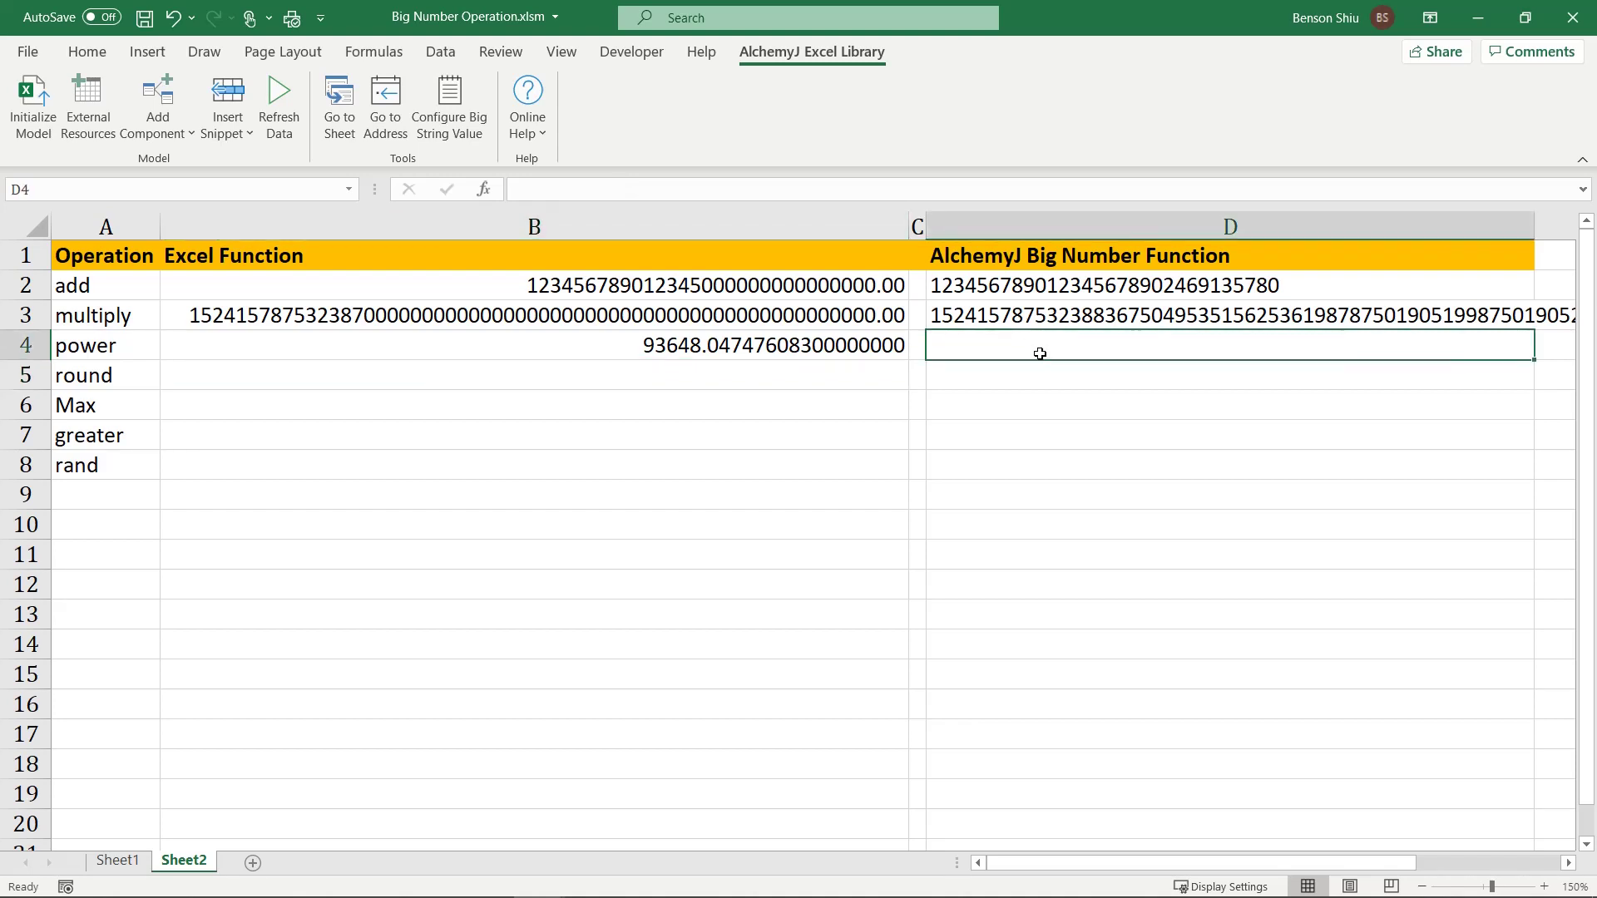
pyautogui.write('=aj')
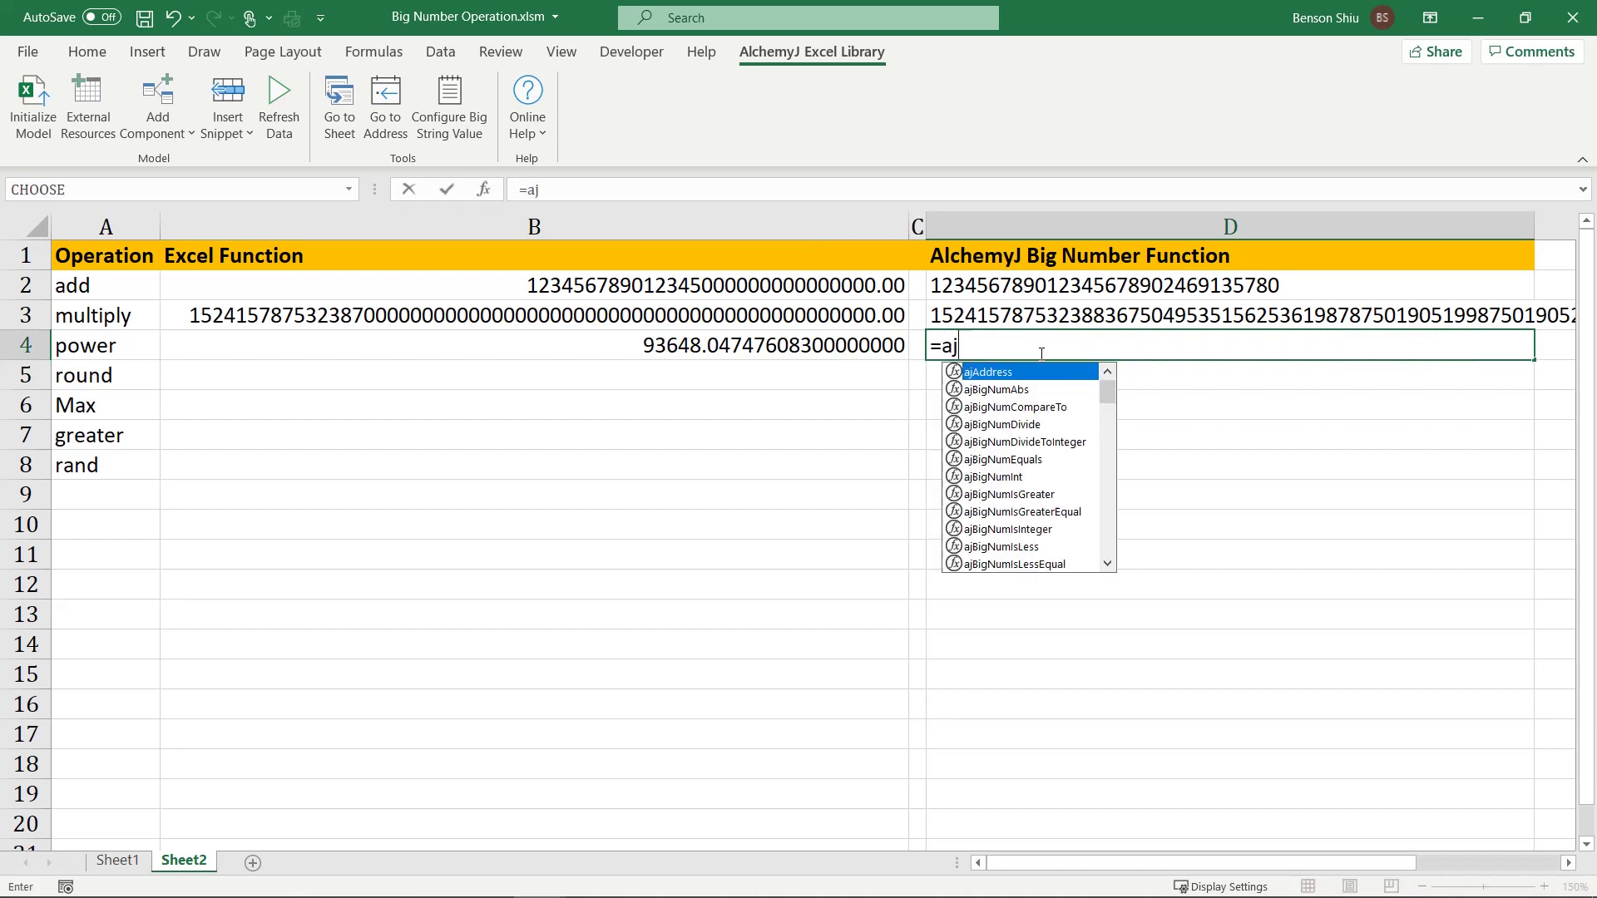
pyautogui.write('bignump')
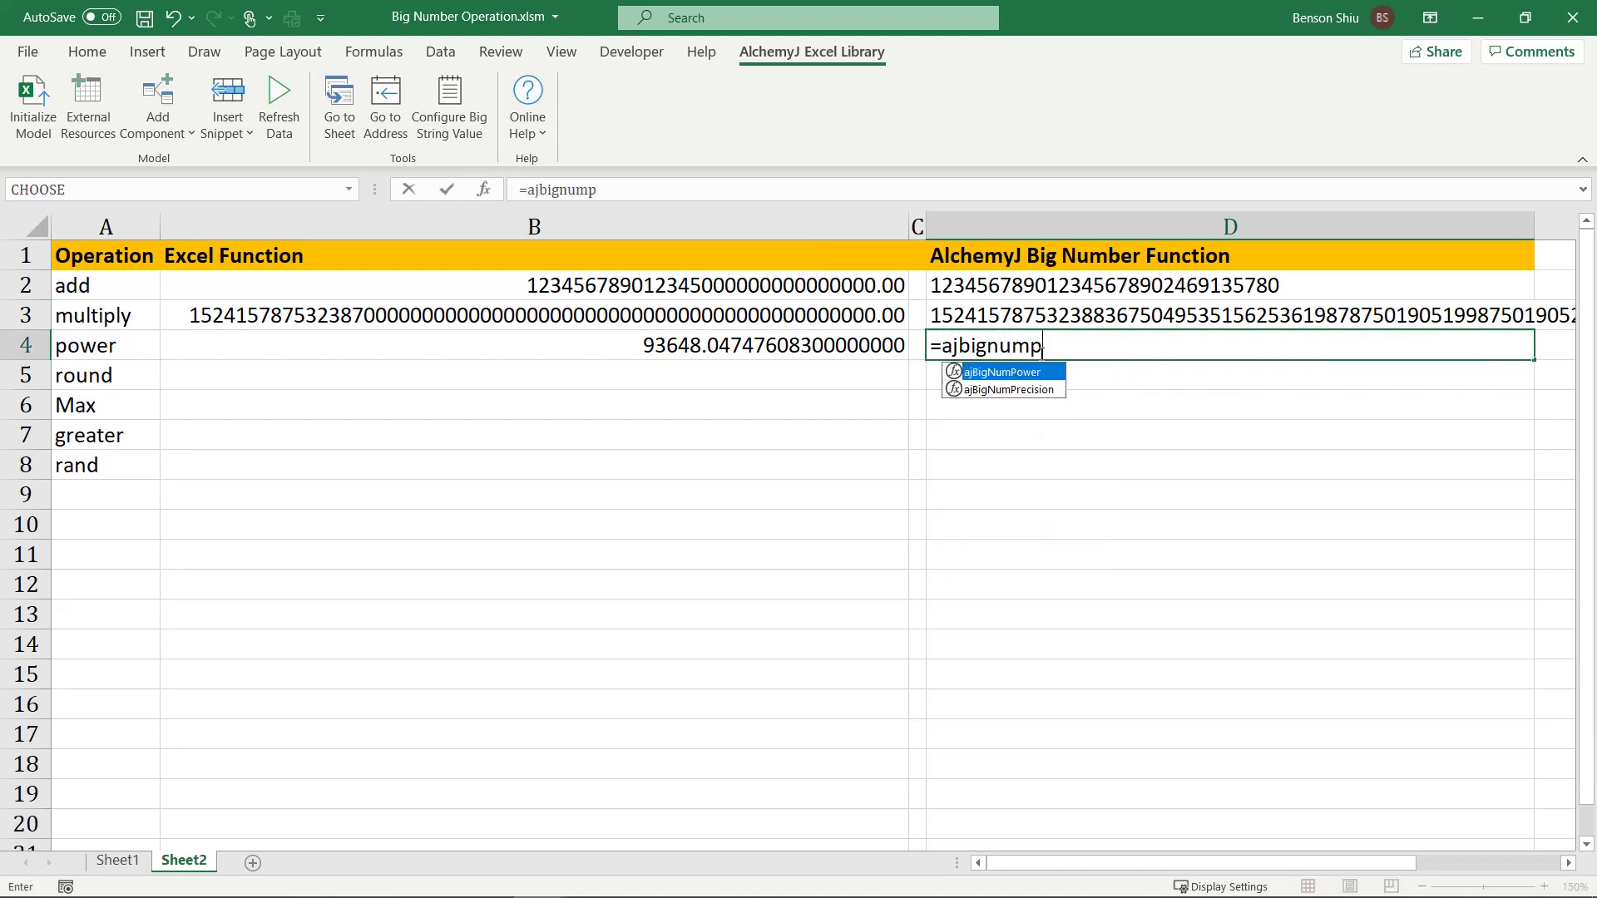
pyautogui.press('Tab')
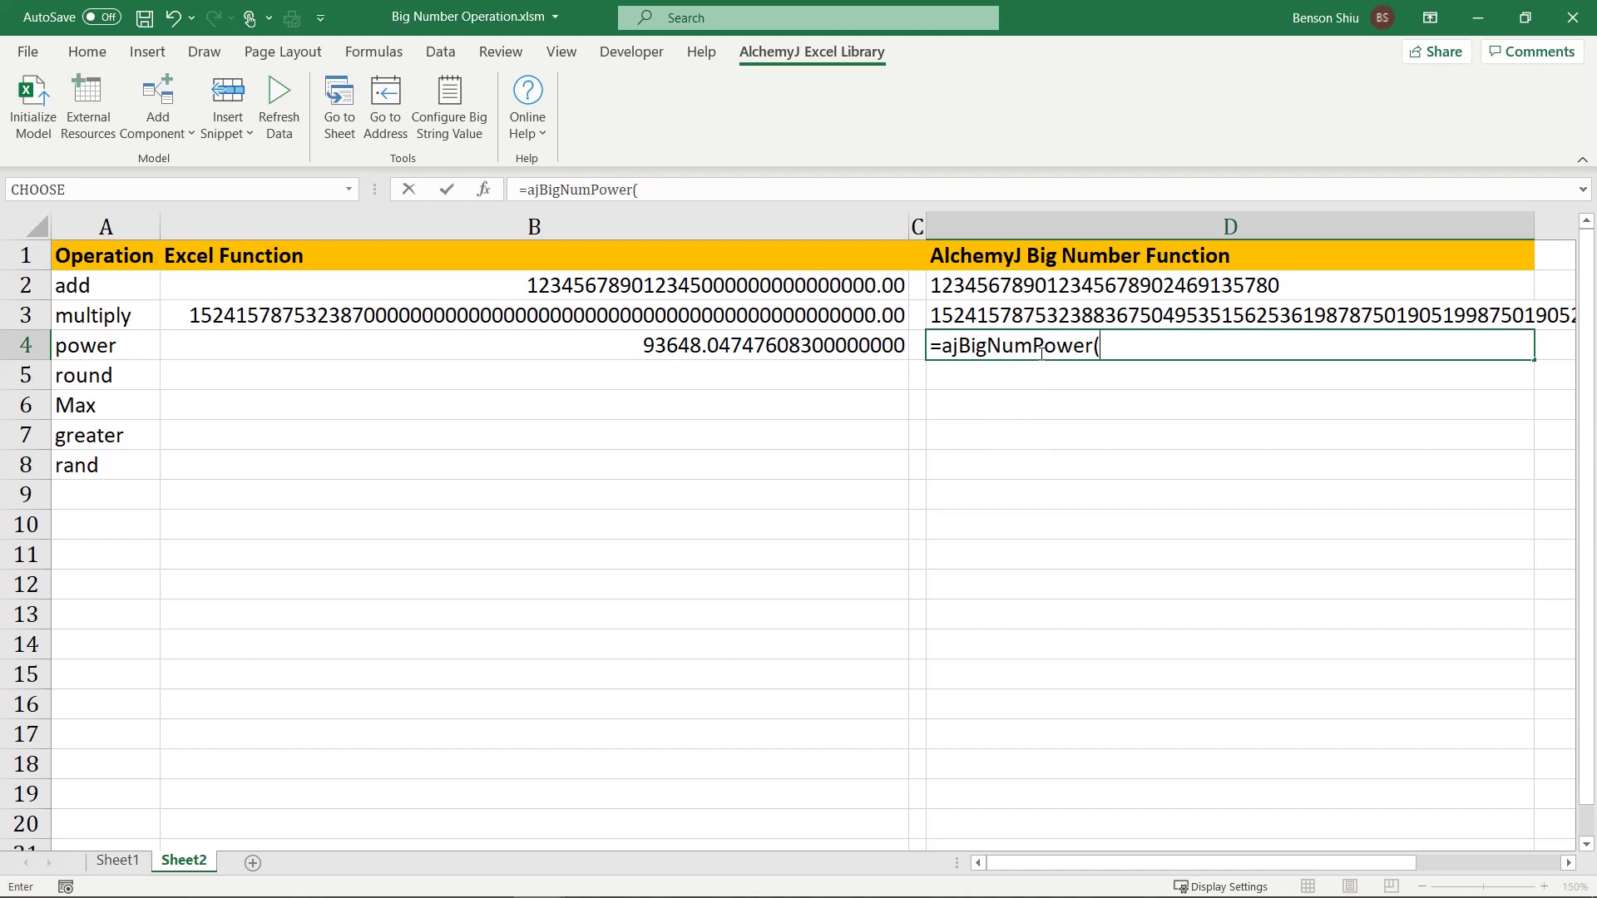
pyautogui.write('pi(),')
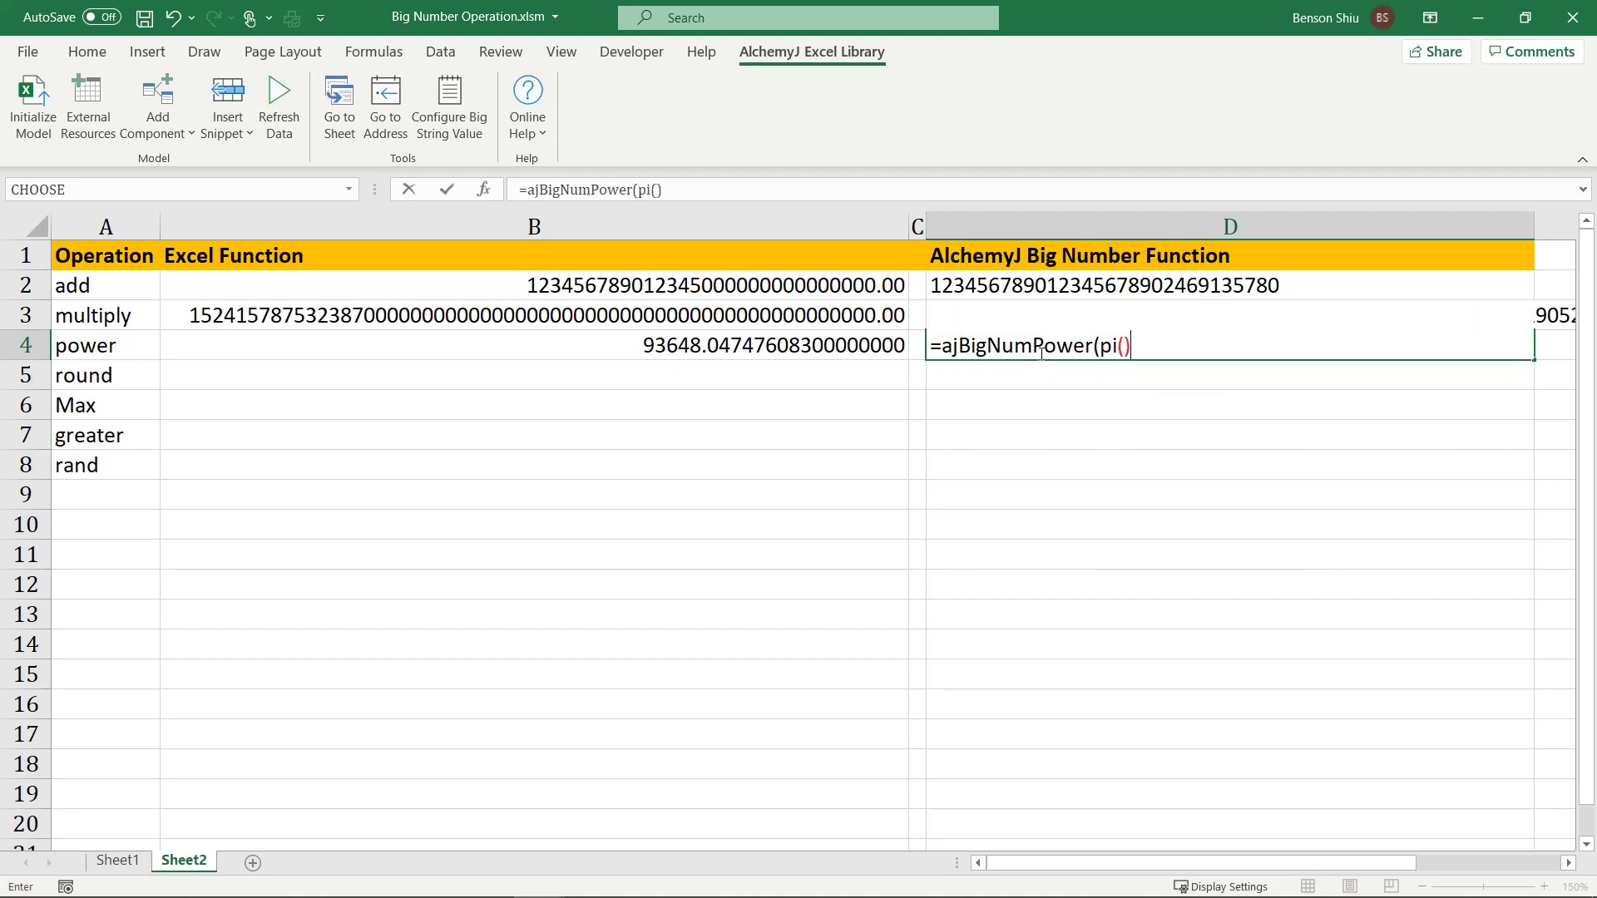
pyautogui.write('10)')
# Step: Commit =ajBigNumPower(pi(),10) in D4 and scroll to compare its long result with B4
pyautogui.press('Return')
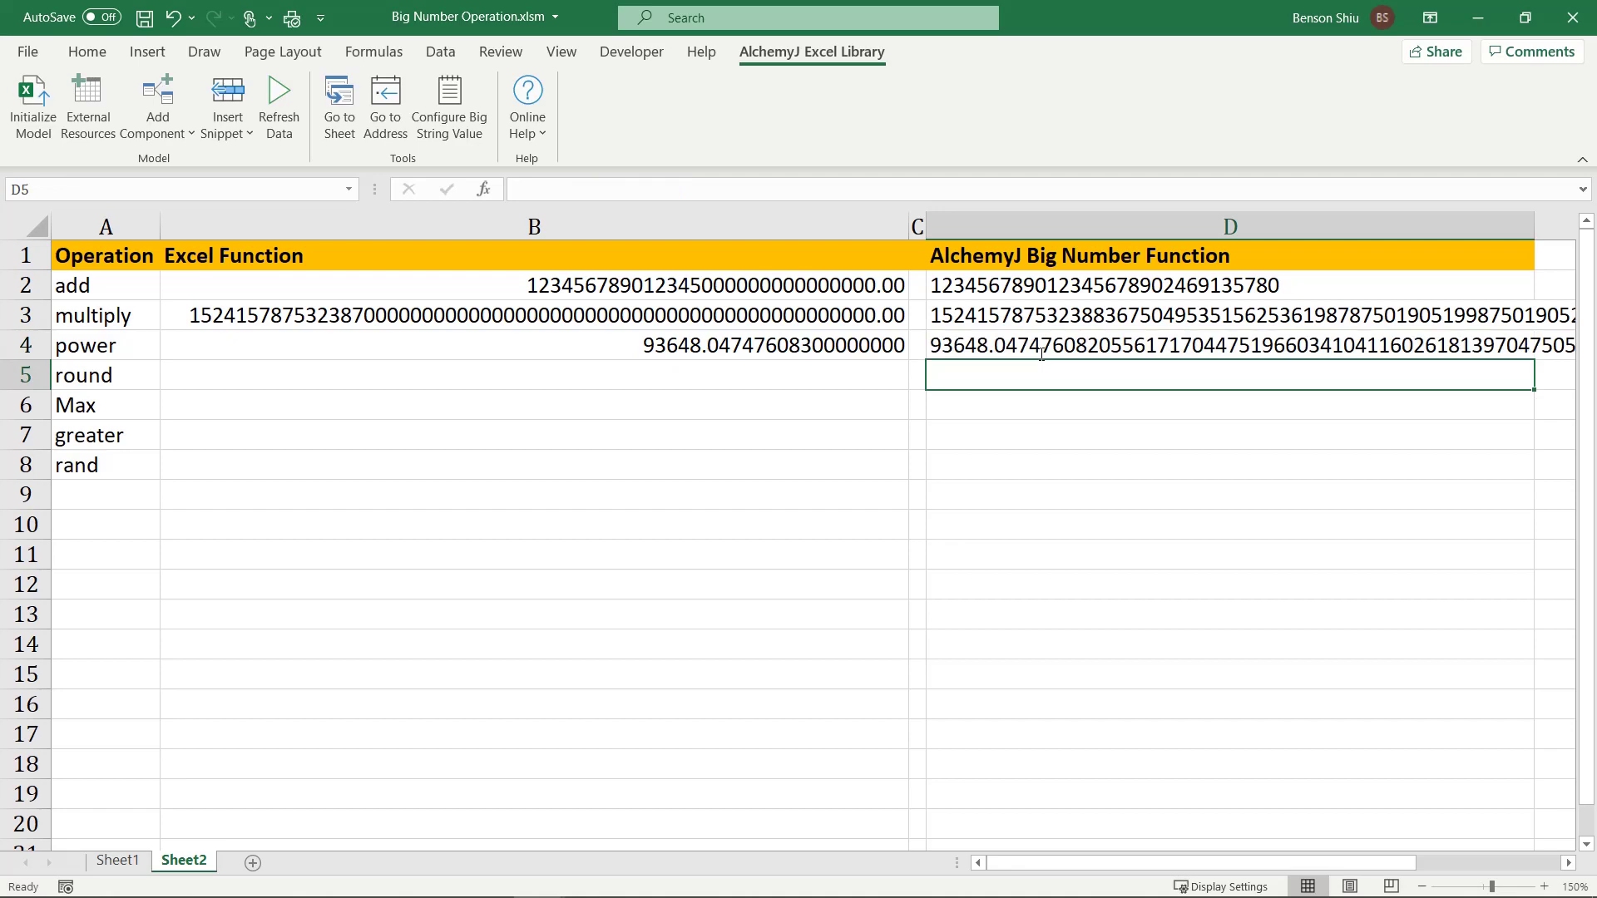
pyautogui.moveTo(1248, 865); pyautogui.dragTo(1194, 824)
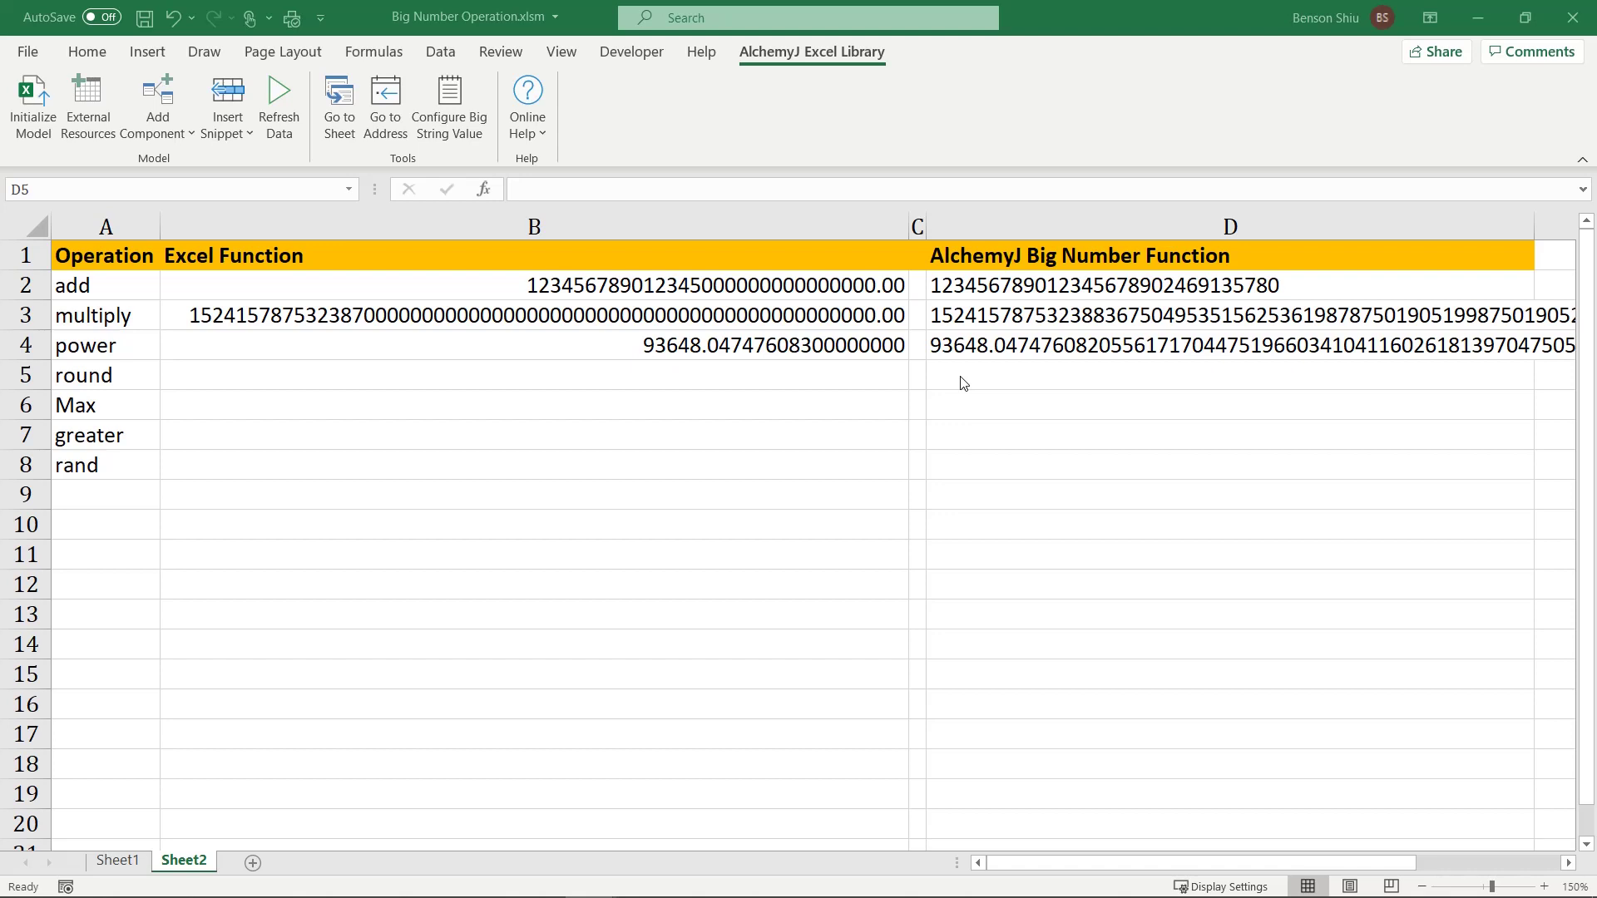
# Step: In D5, use ajBigNumRound to round "1000…000.12345678901234567890" to 15 decimal places, round mode 4
pyautogui.click(963, 384)
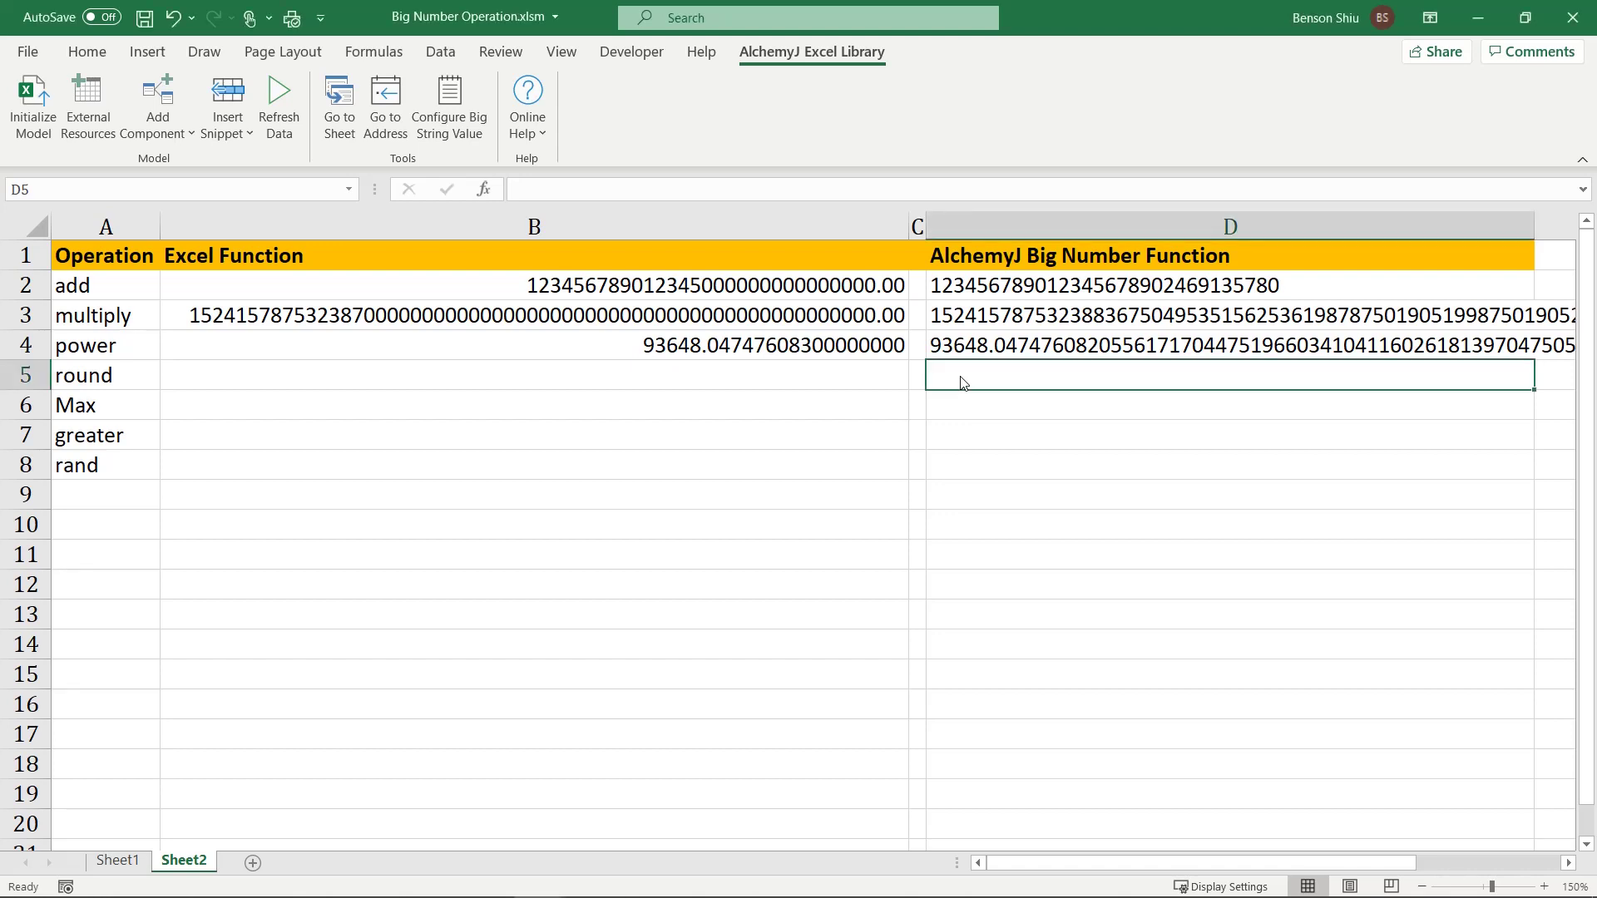
pyautogui.doubleClick(960, 379)
pyautogui.write('=')
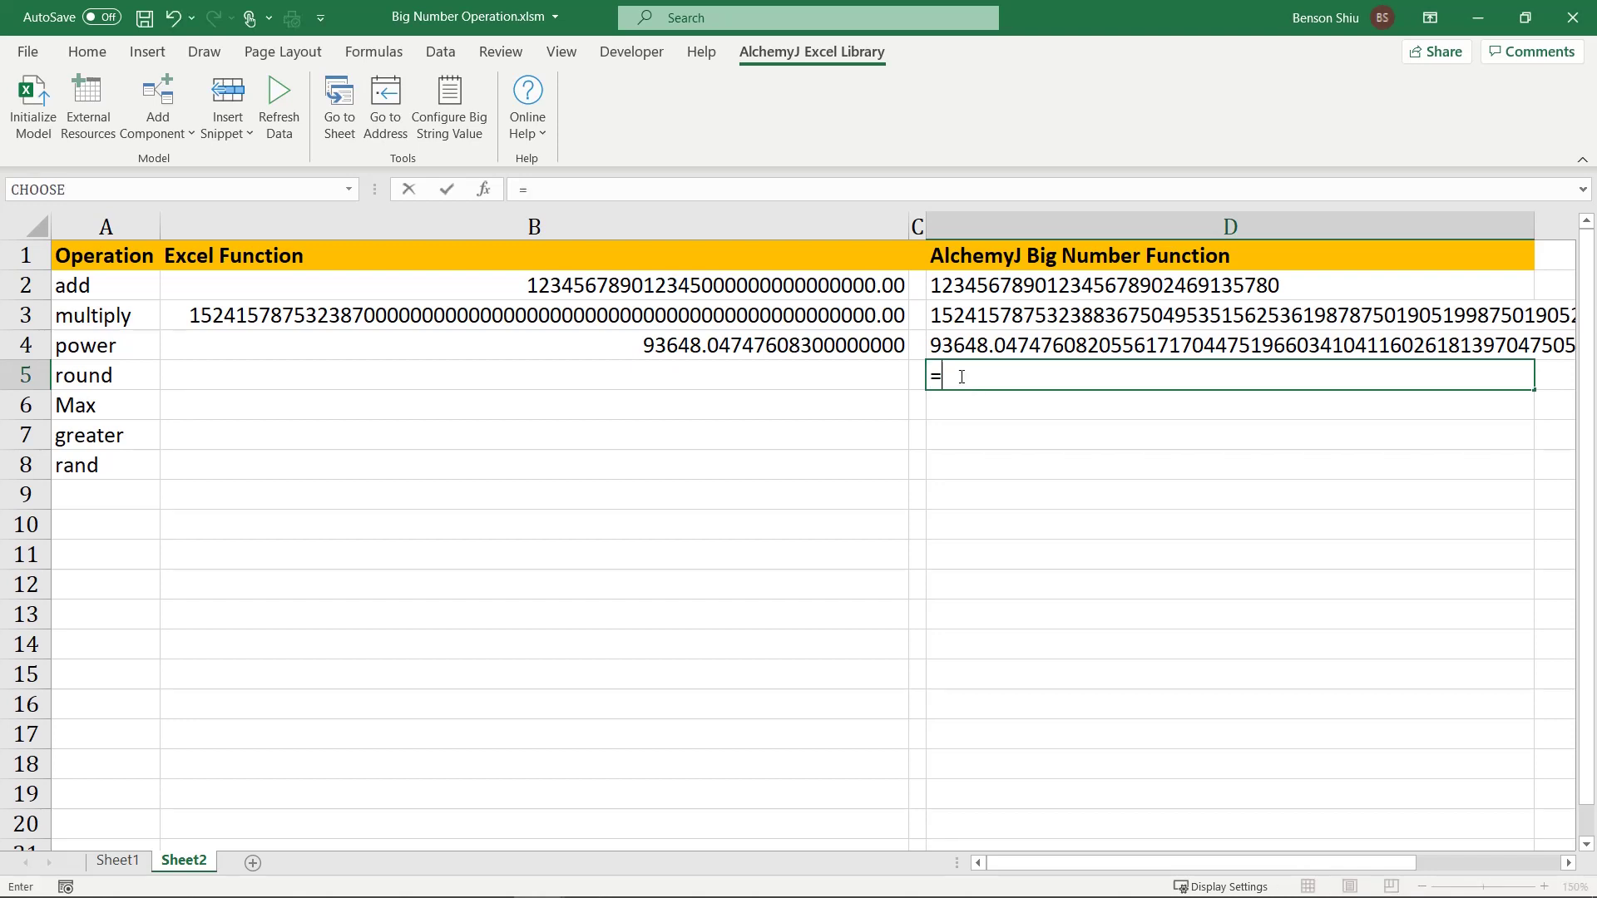
pyautogui.write('ajbignumrou')
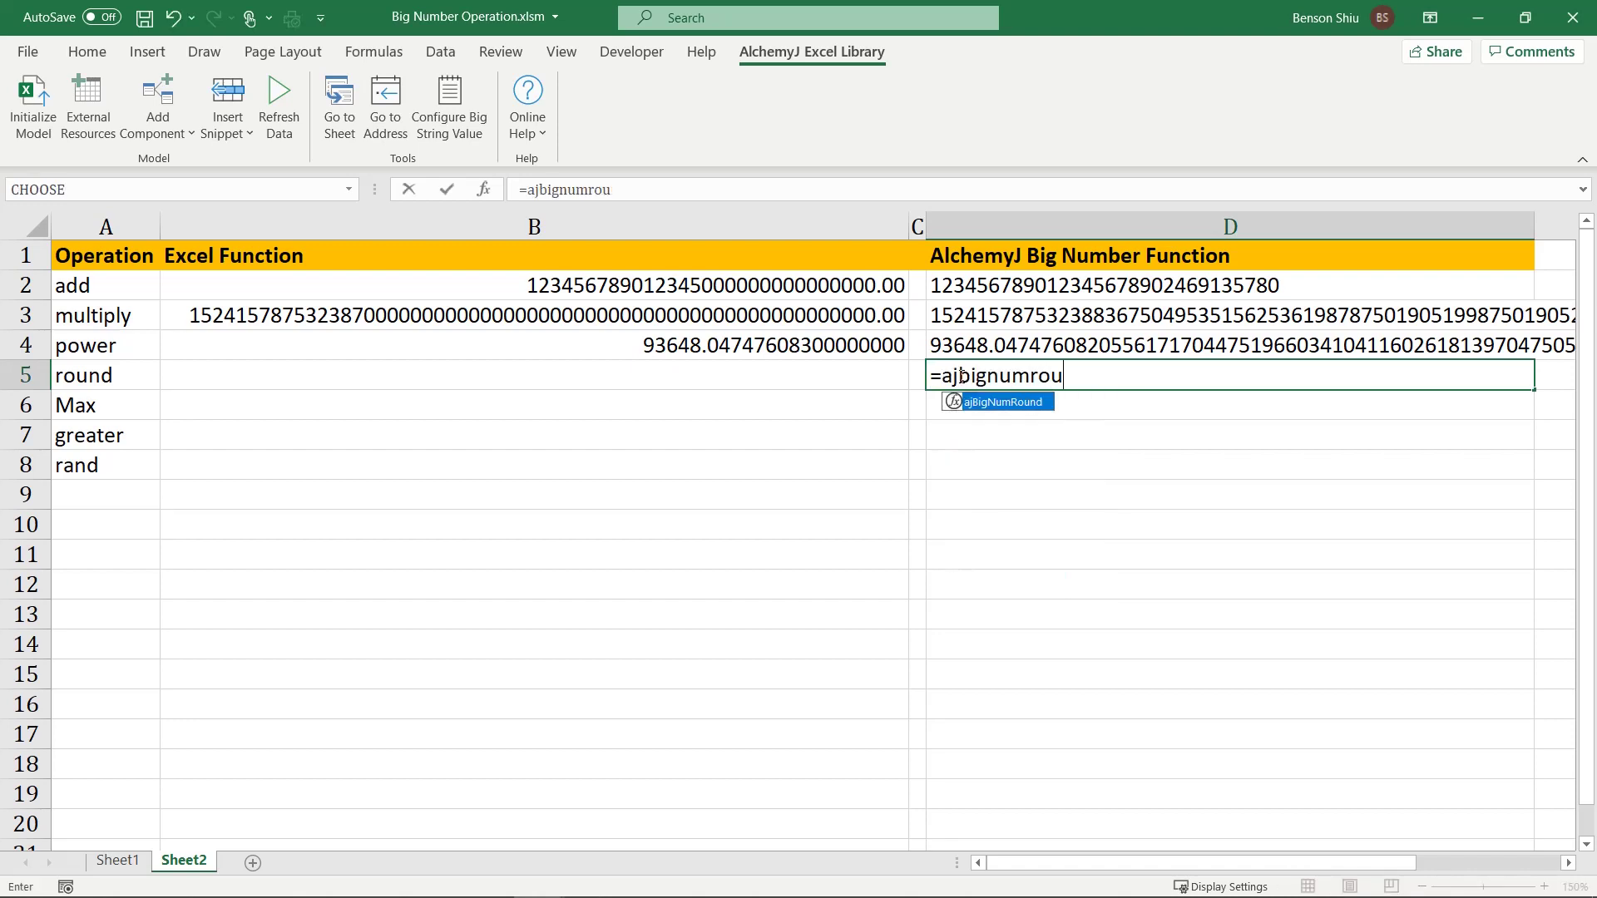
pyautogui.press('Tab')
pyautogui.click(483, 189)
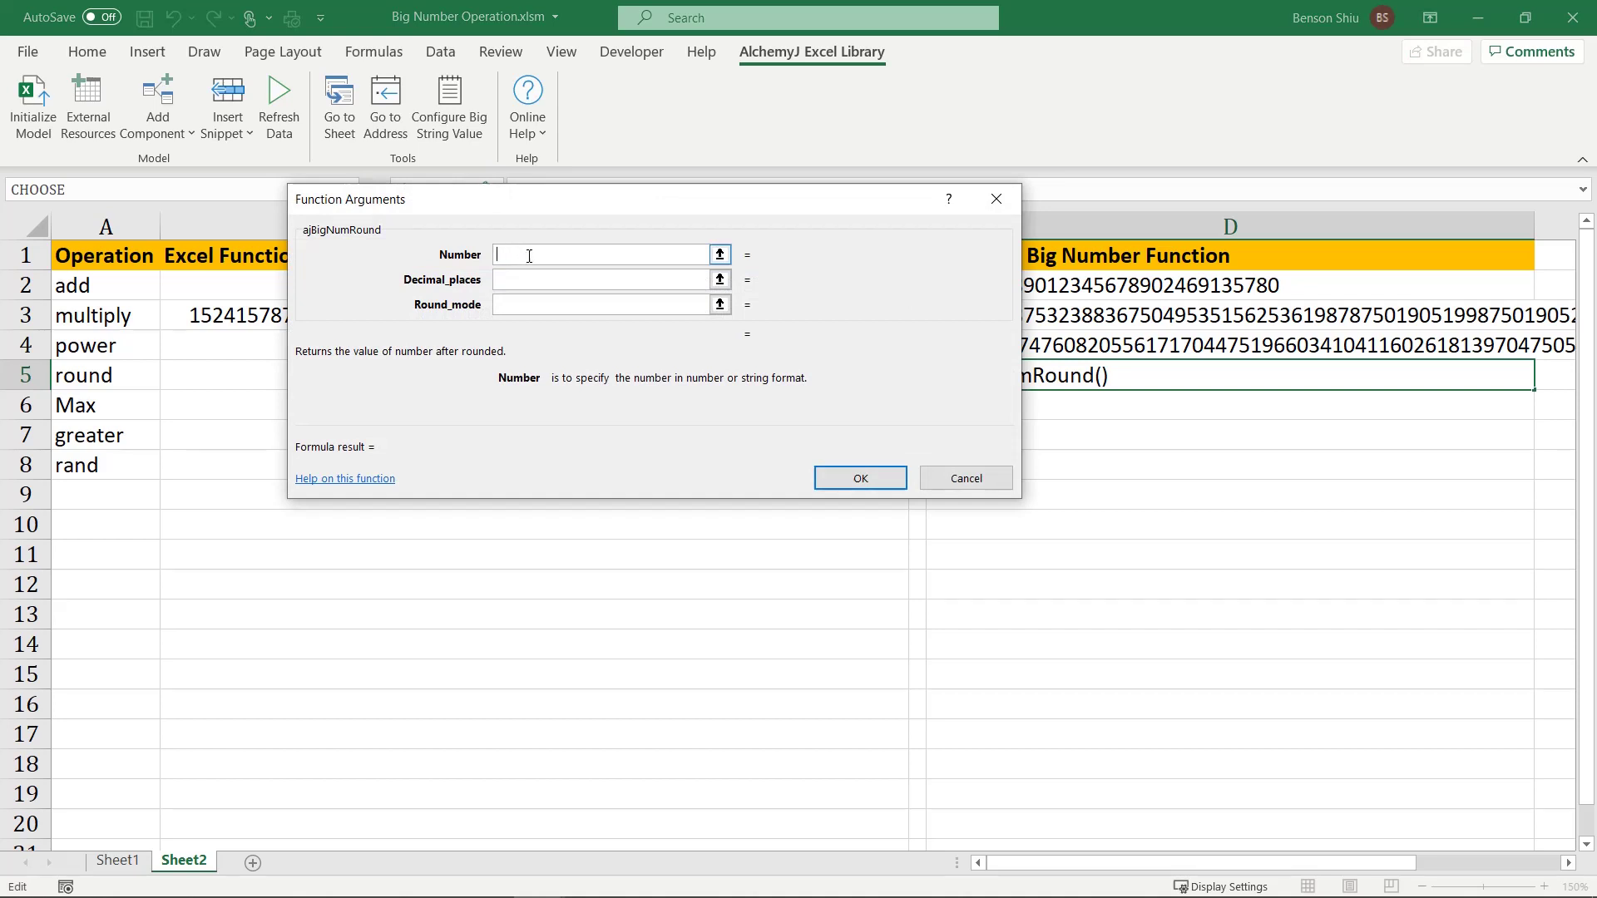
pyautogui.write('"1000000000000000000000000000.12345678901234567890"')
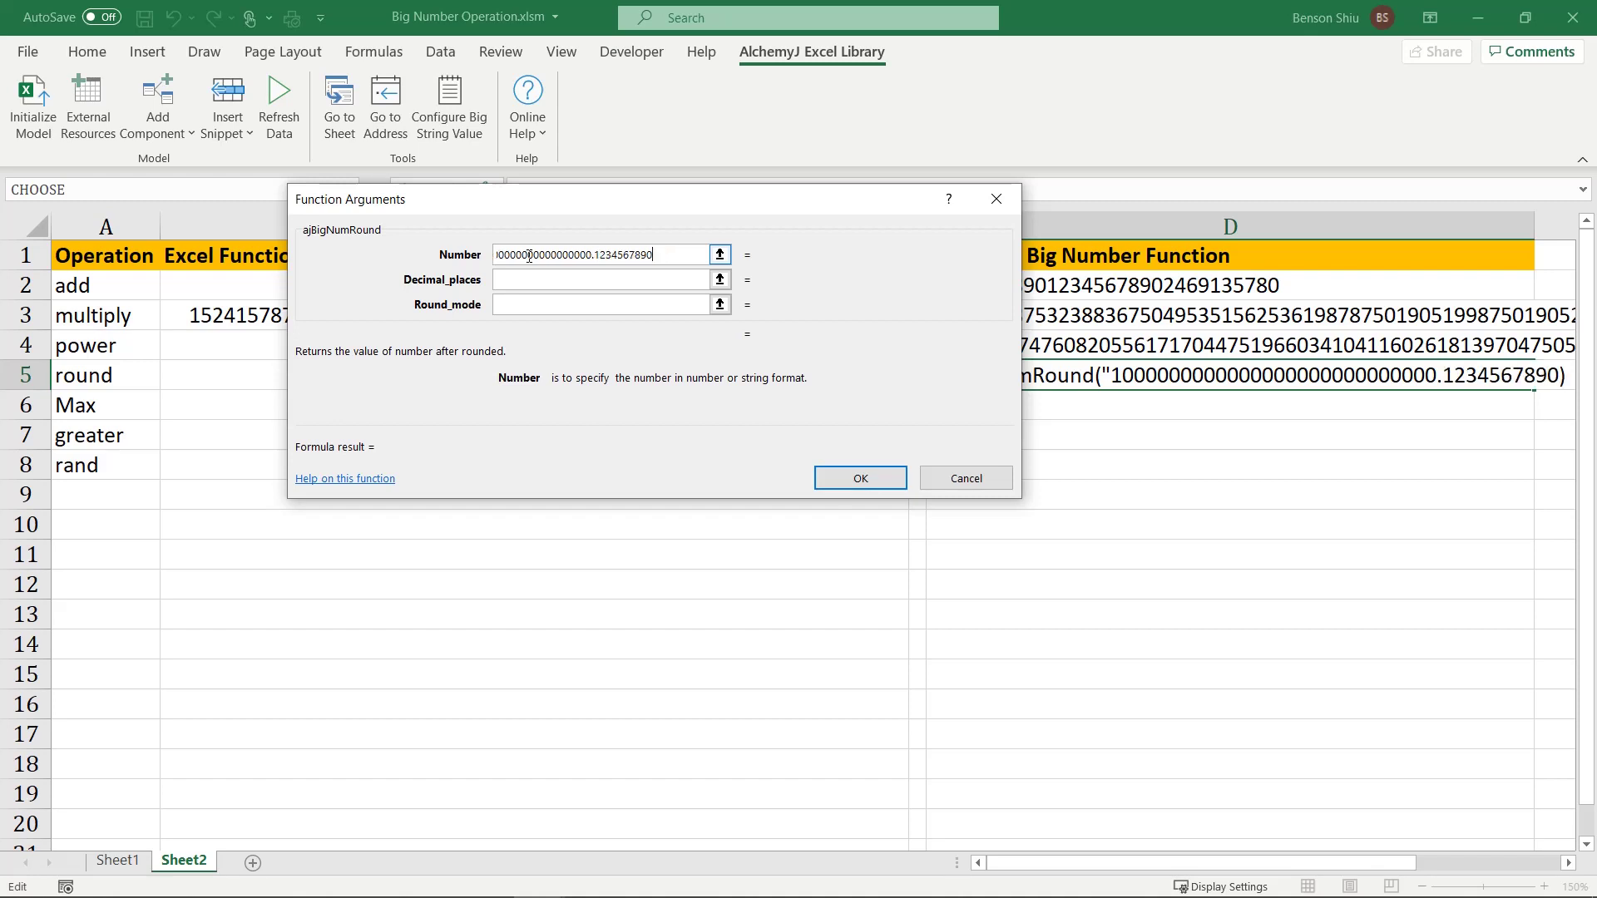
pyautogui.click(516, 282)
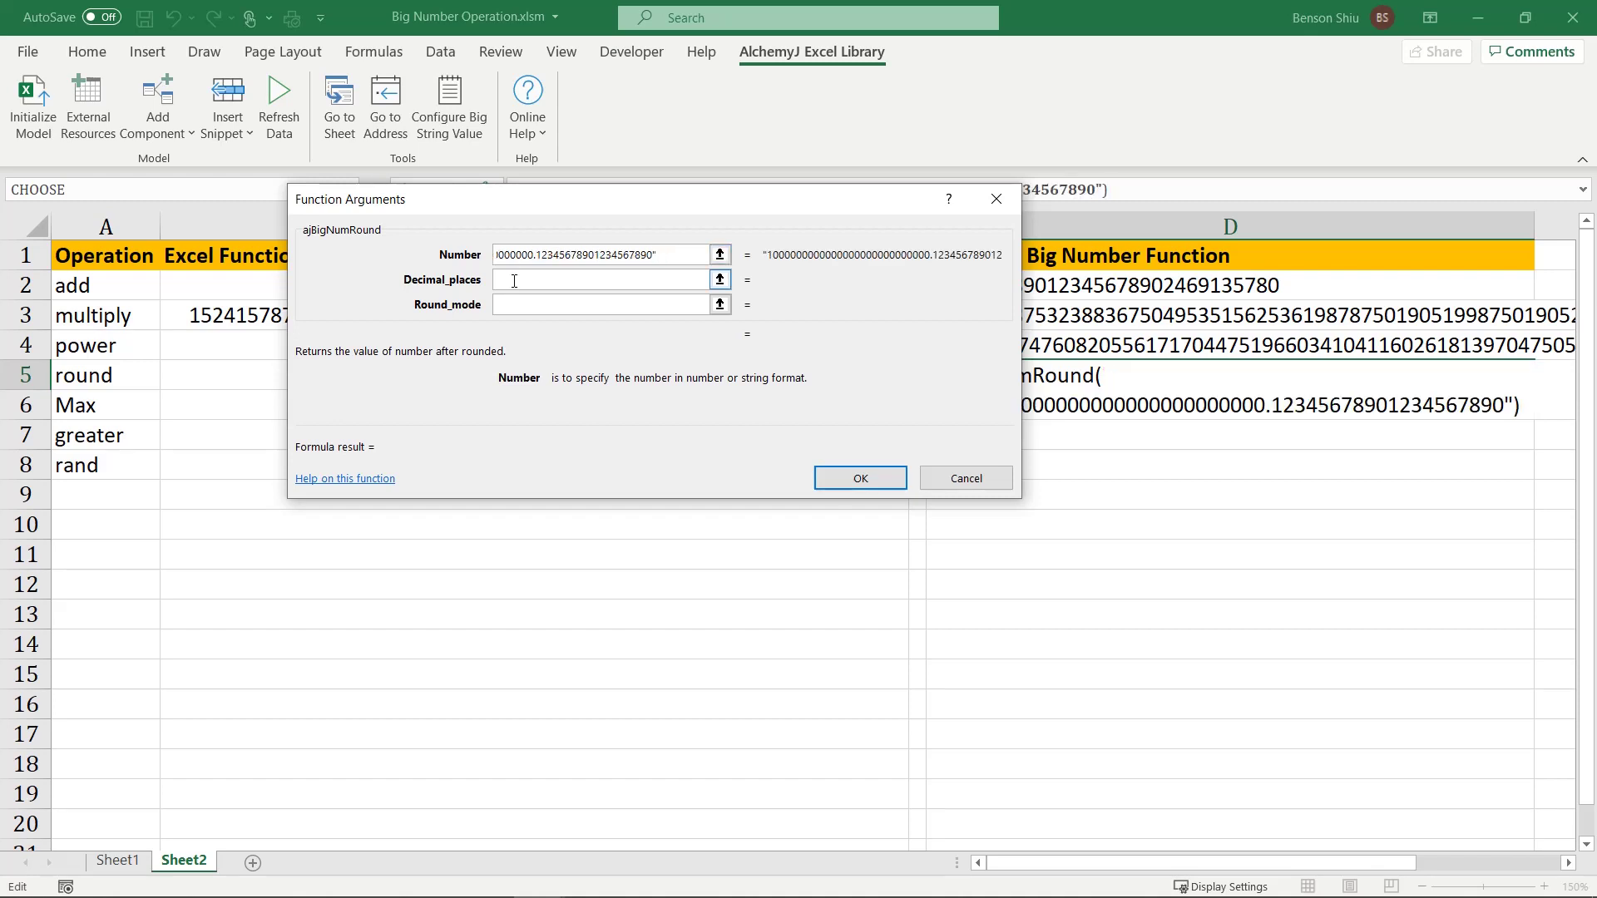
pyautogui.write('15')
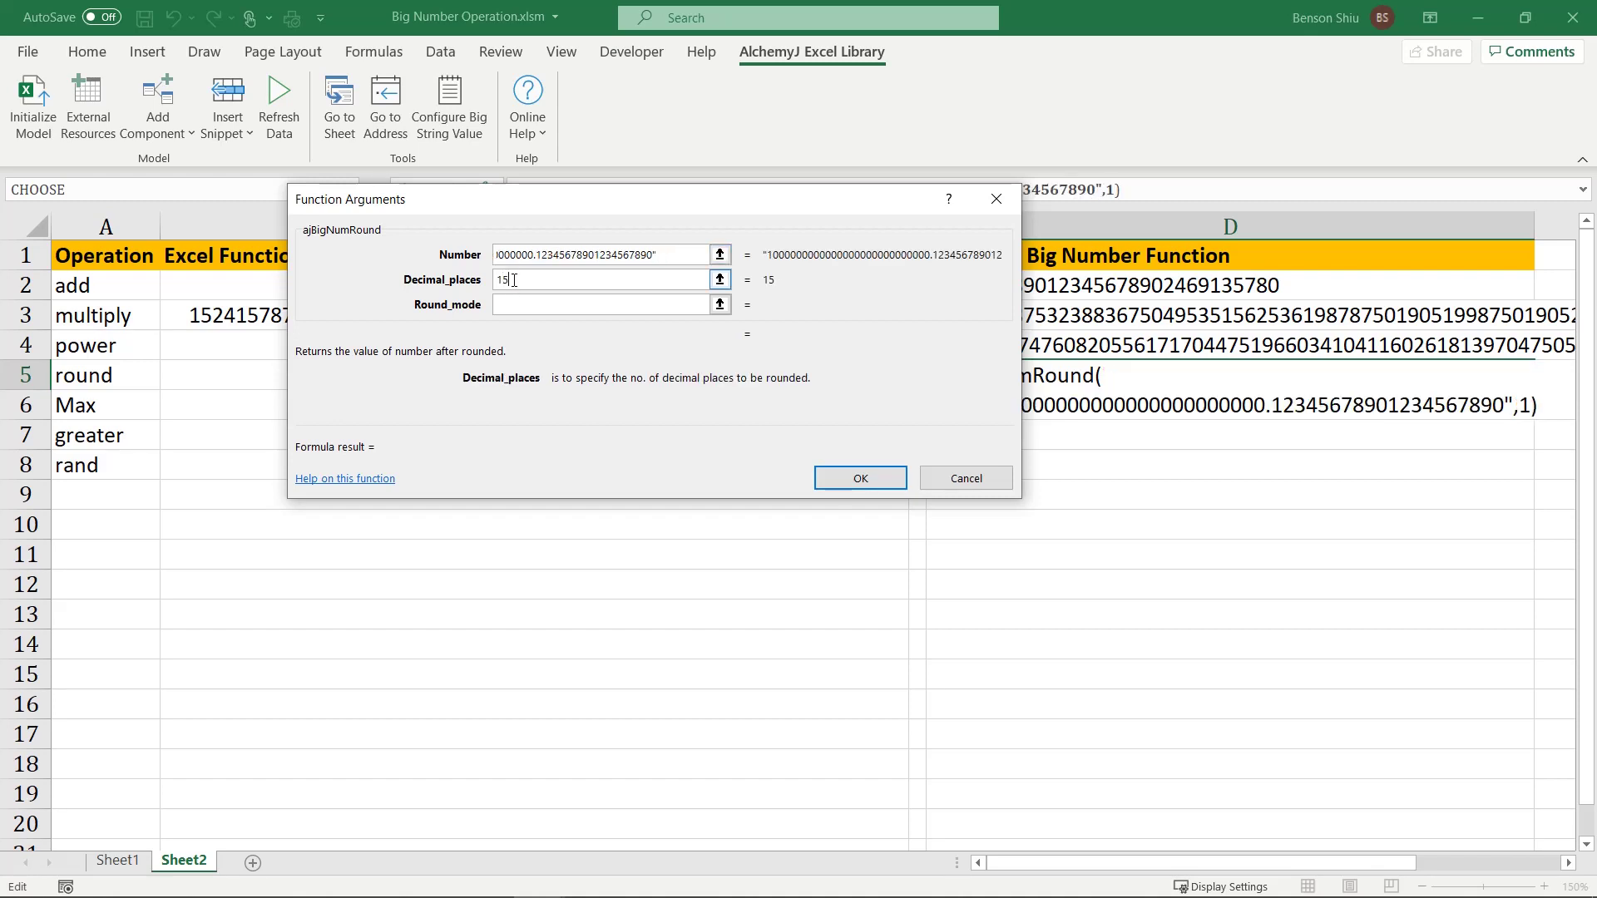
pyautogui.click(516, 304)
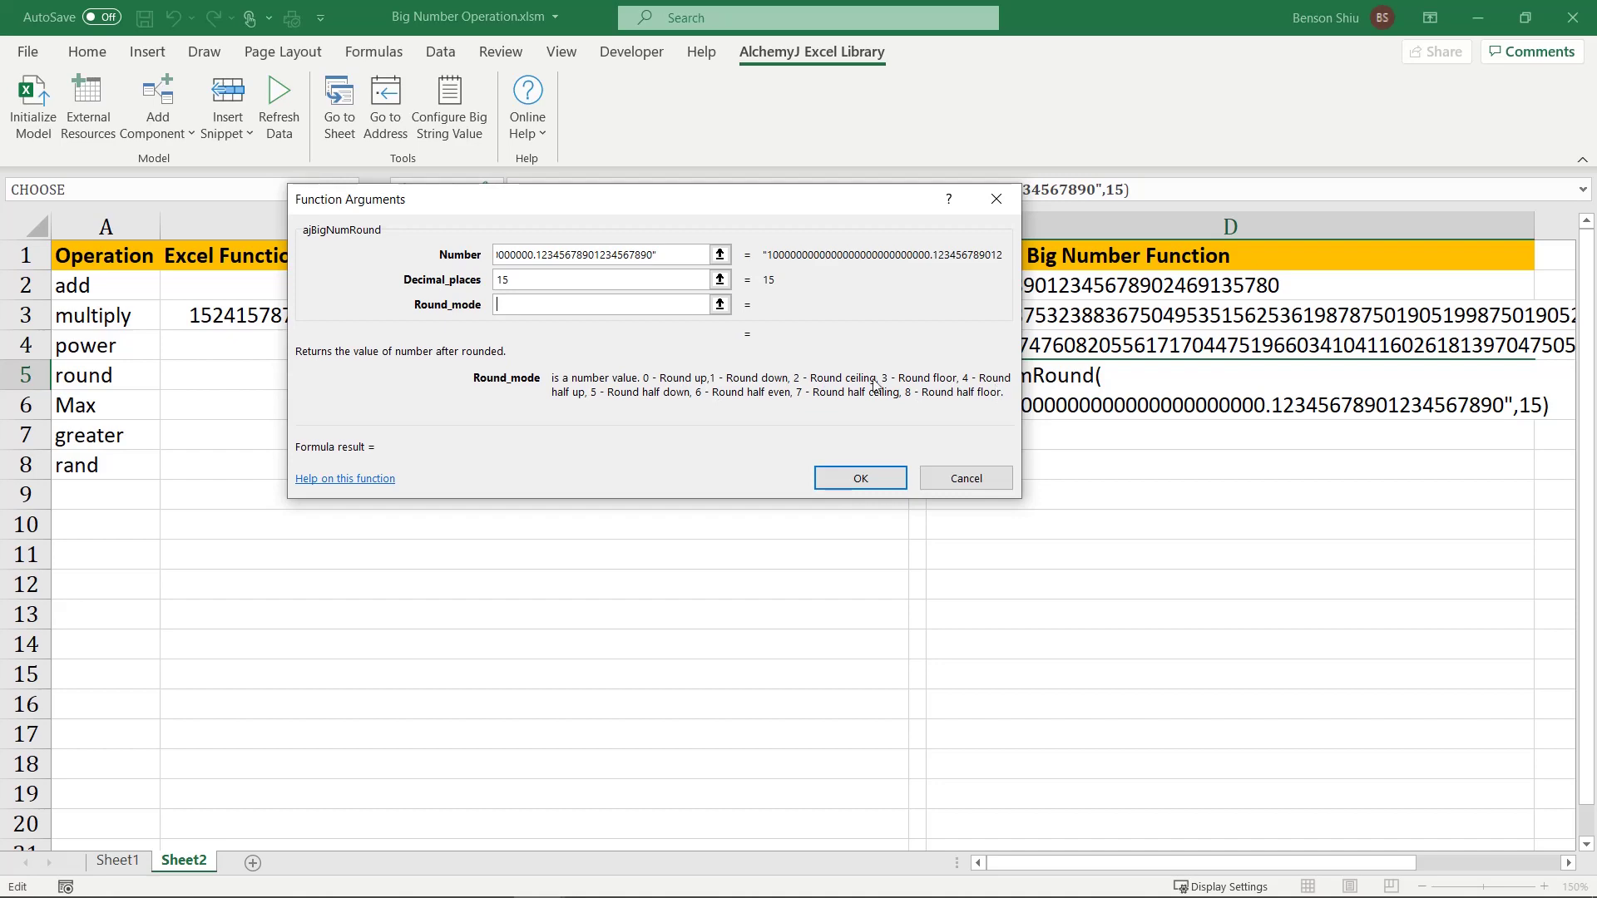
pyautogui.write('4')
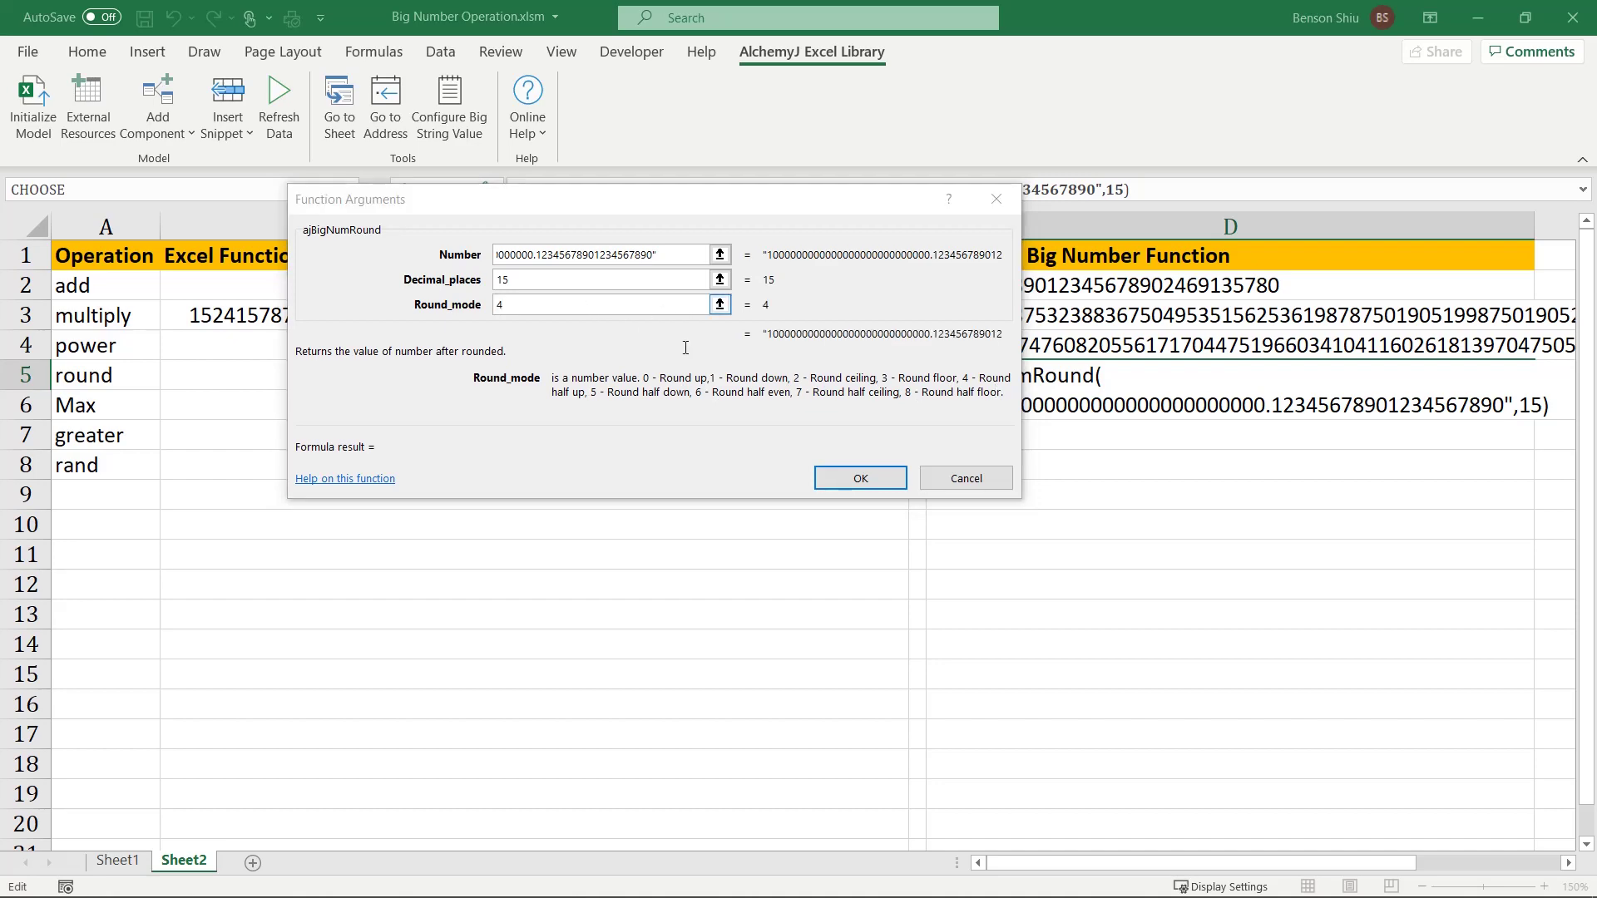
pyautogui.click(859, 479)
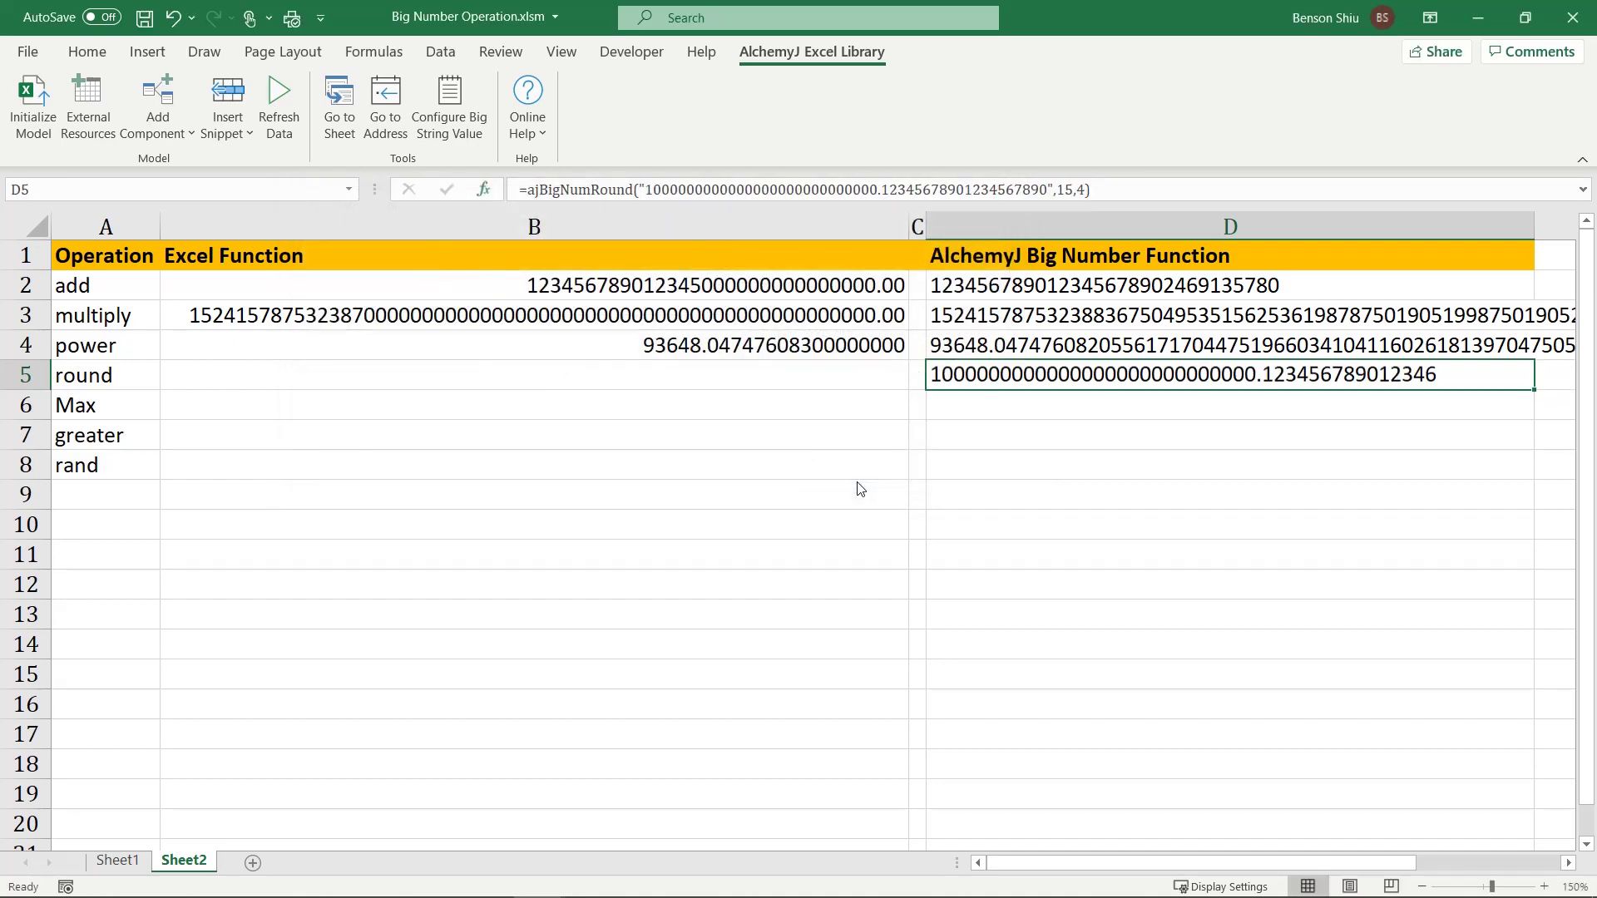
# Step: Enter =ajBigNumMax(D3:D5) in D6
pyautogui.click(950, 408)
pyautogui.write('=')
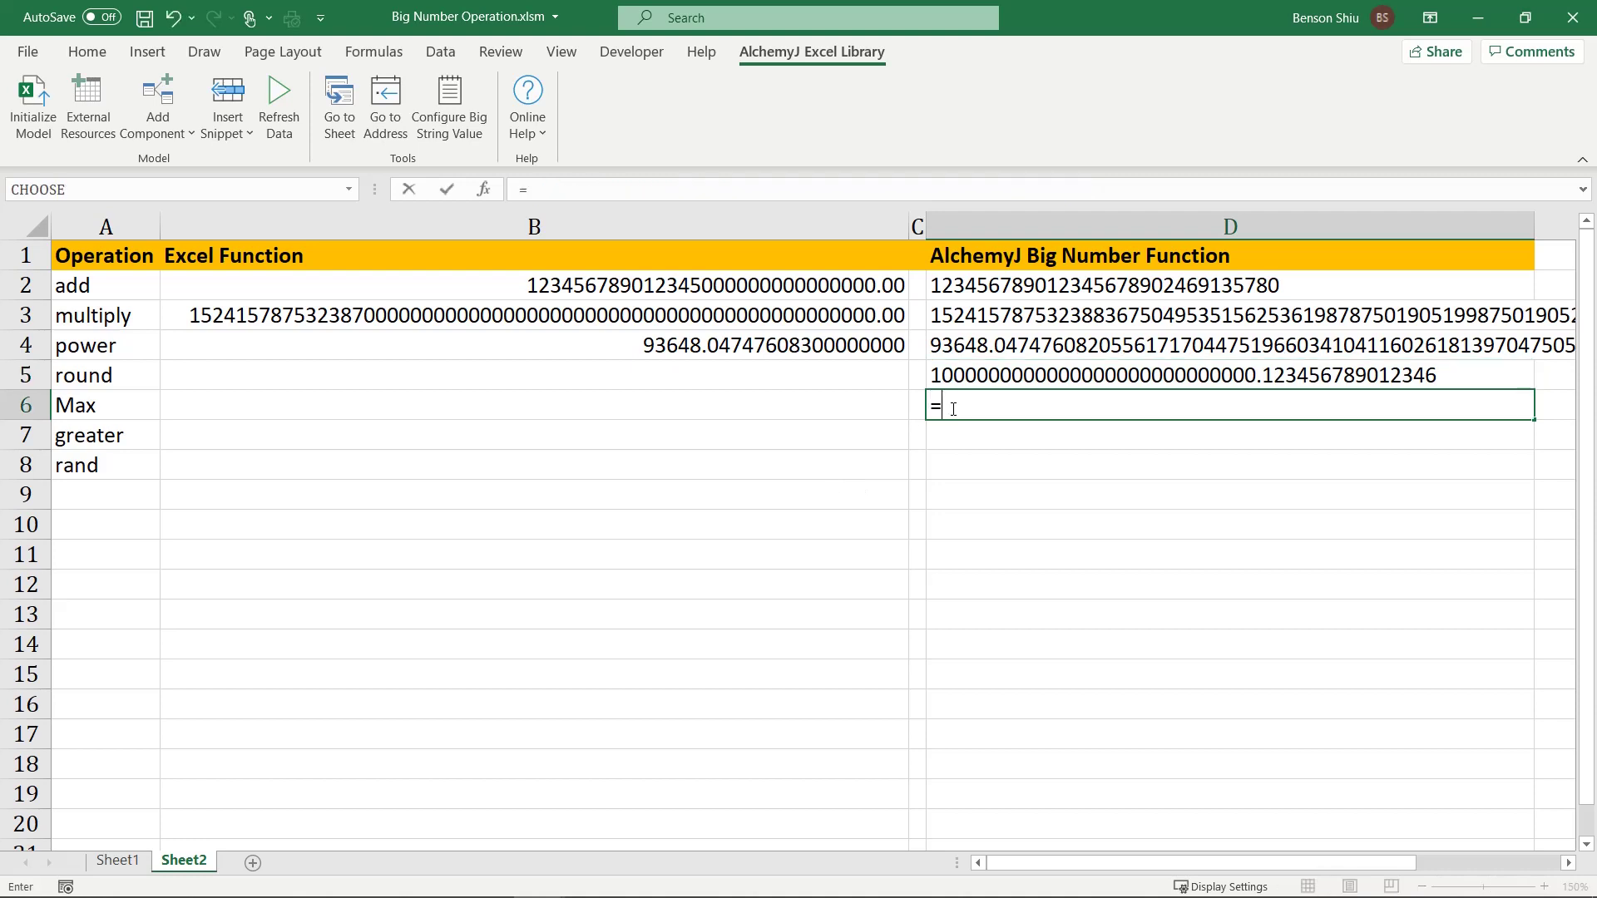
pyautogui.write('ajbignumma')
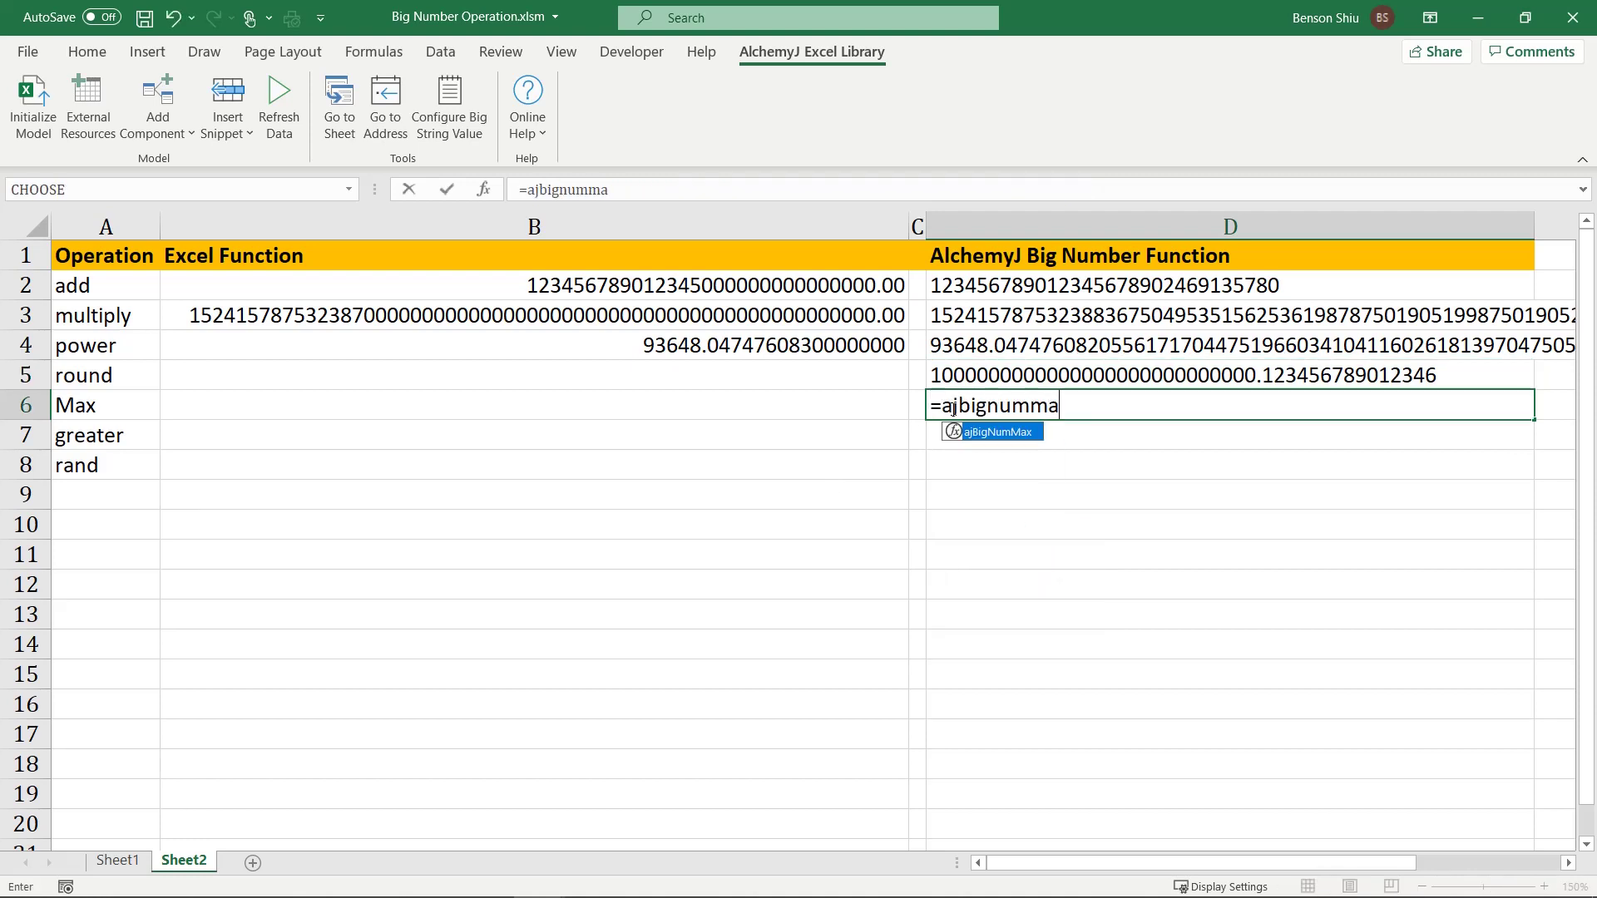
pyautogui.press('Tab')
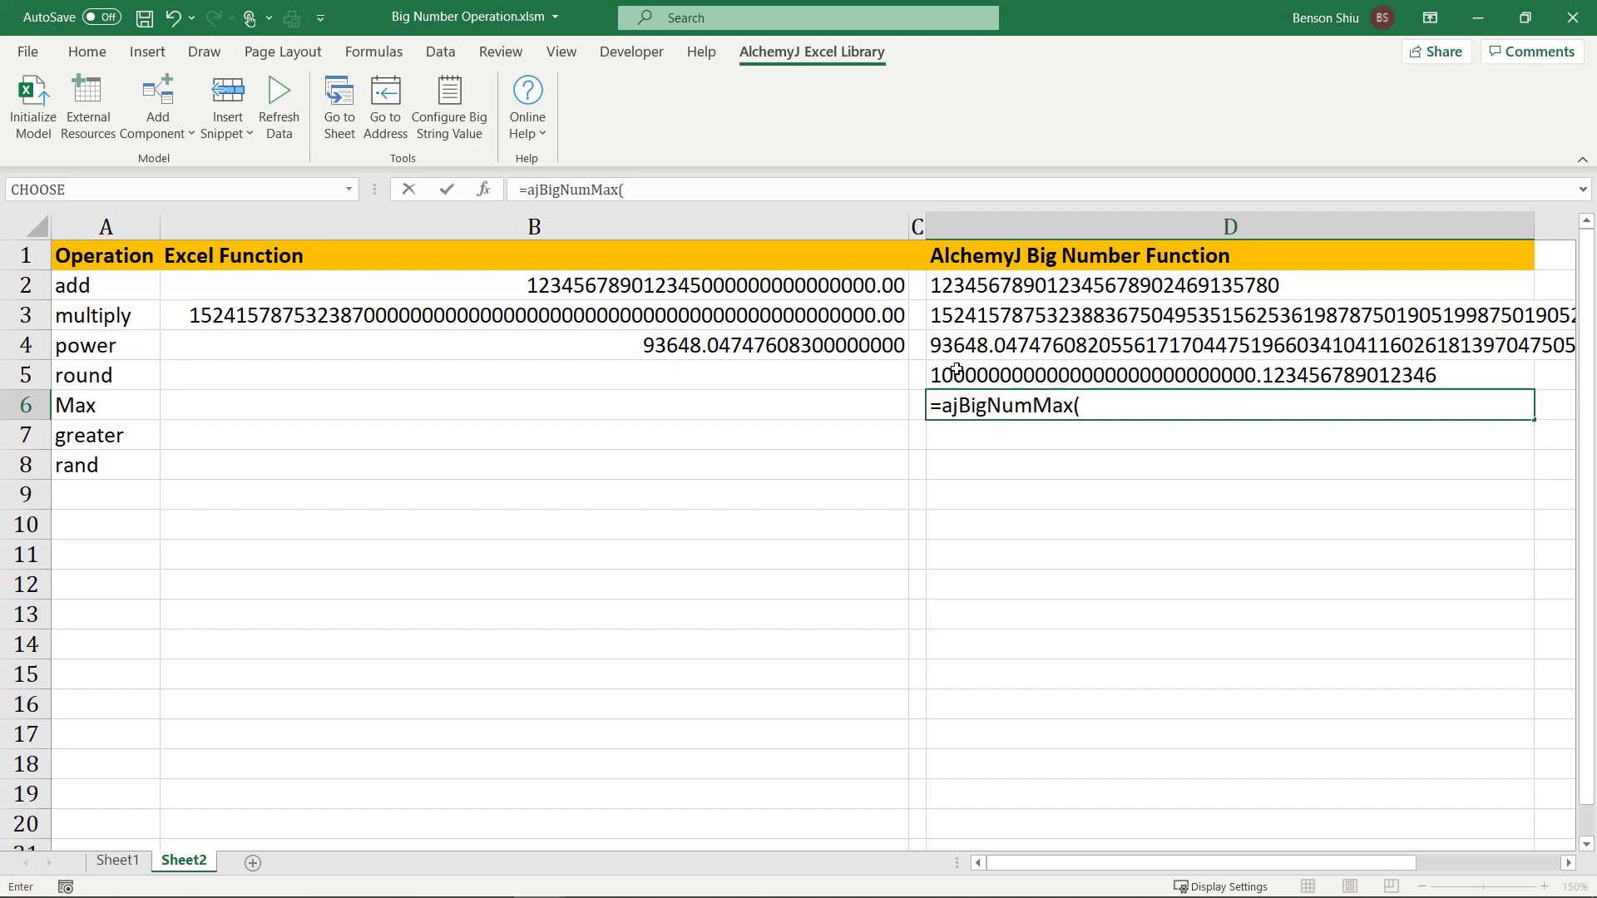
pyautogui.moveTo(962, 316); pyautogui.dragTo(975, 374)
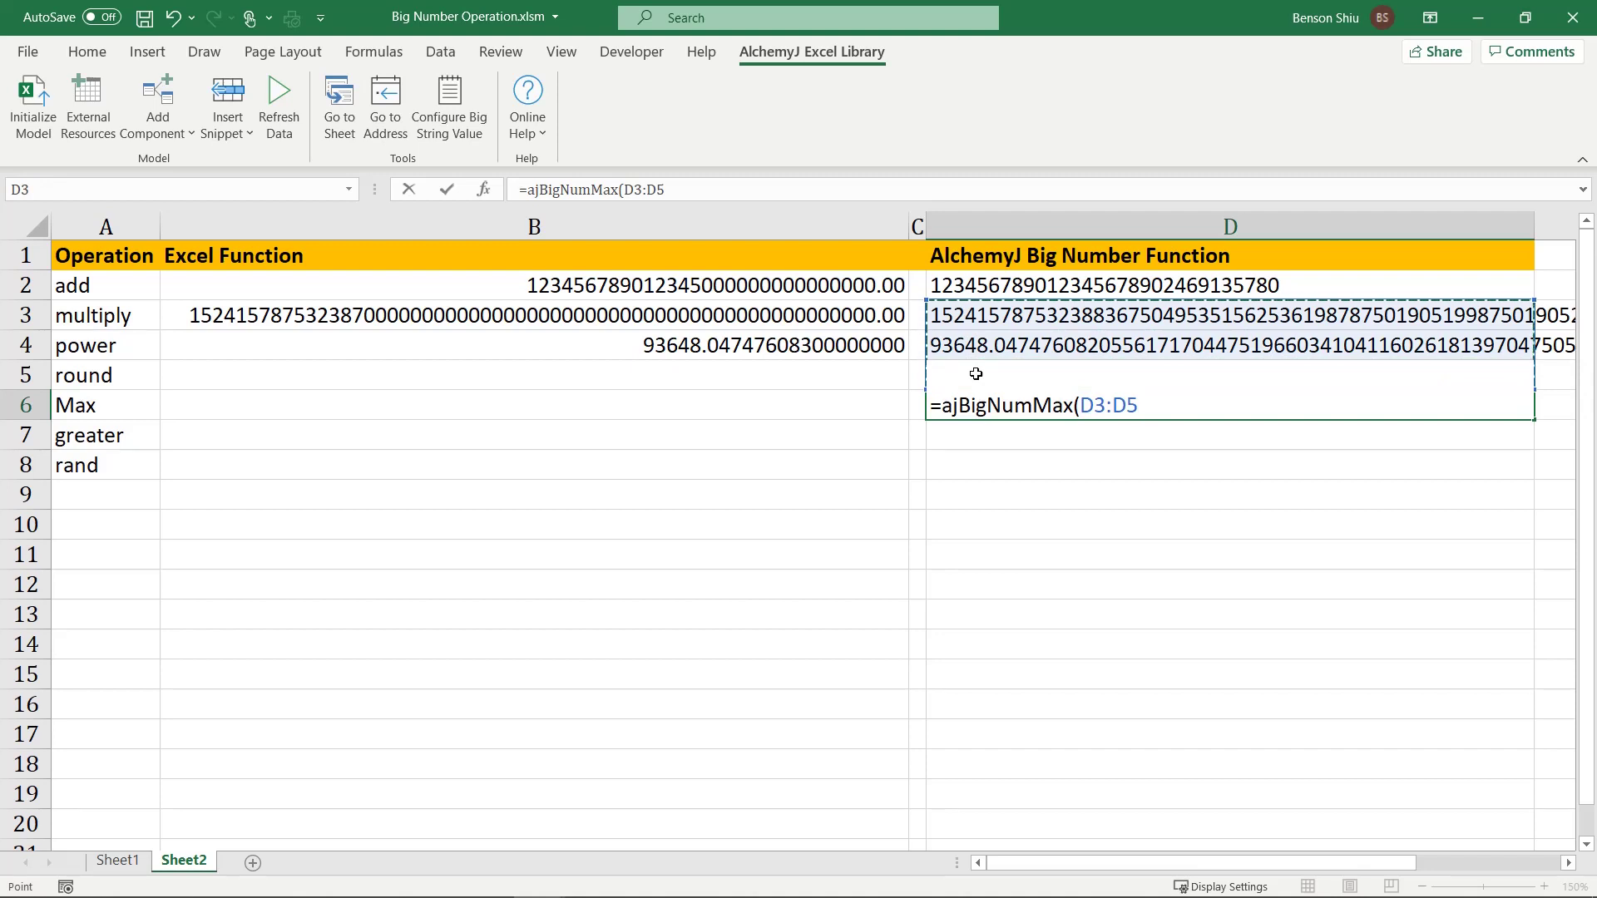
pyautogui.write(')')
pyautogui.press('Return')
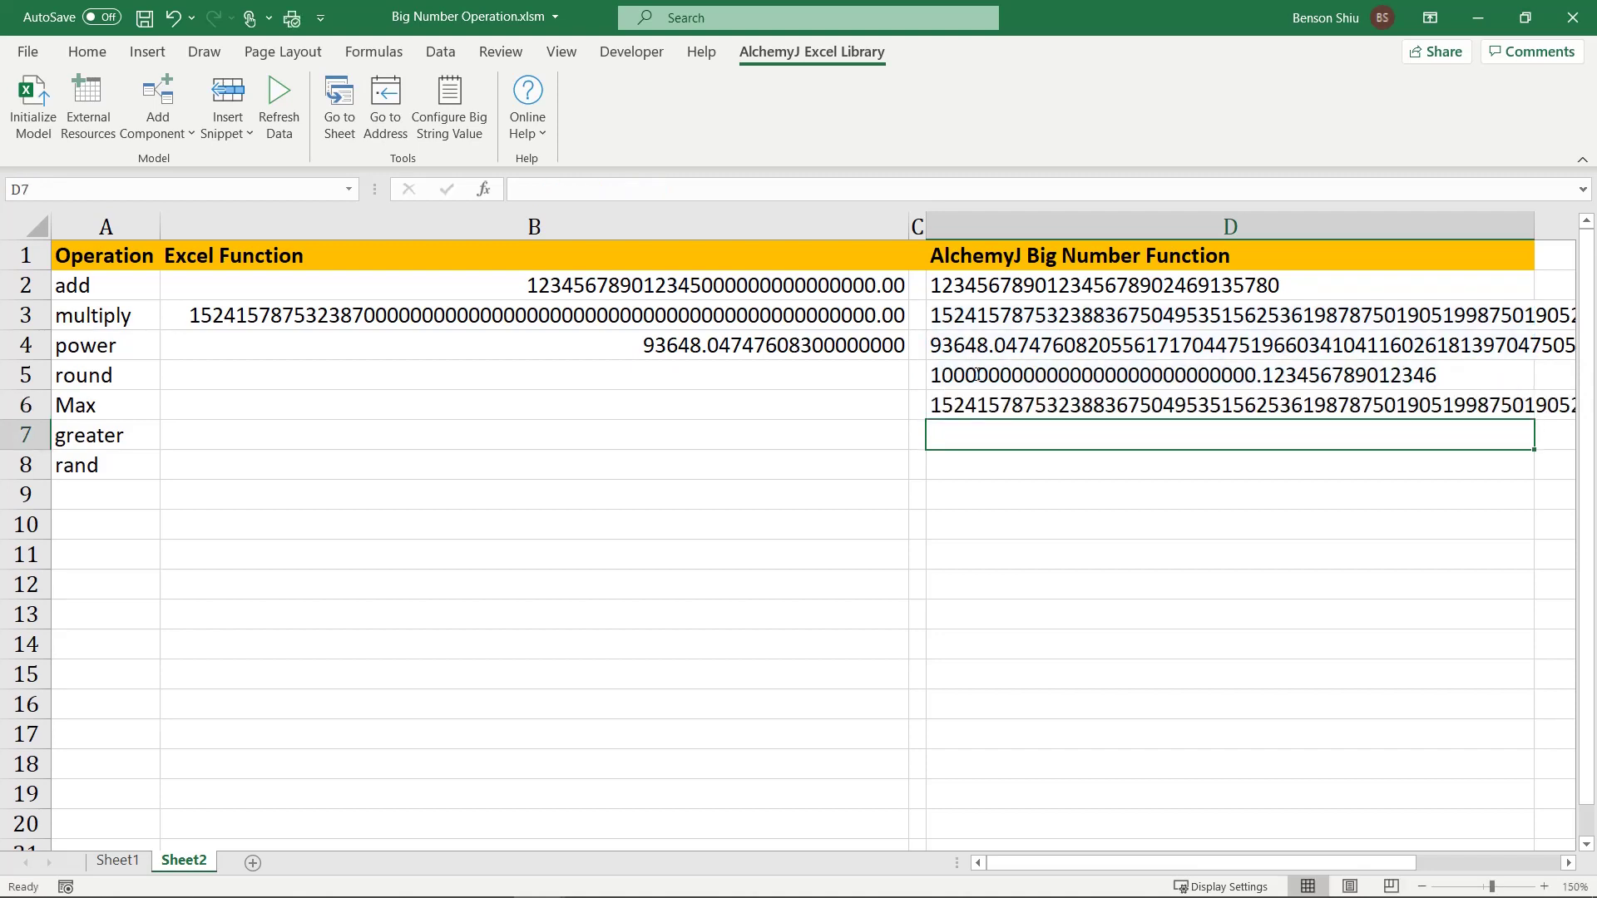
# Step: Enter =ajBigNumIsGreater(D4,D5) in D7, which returns FALSE
pyautogui.doubleClick(1030, 438)
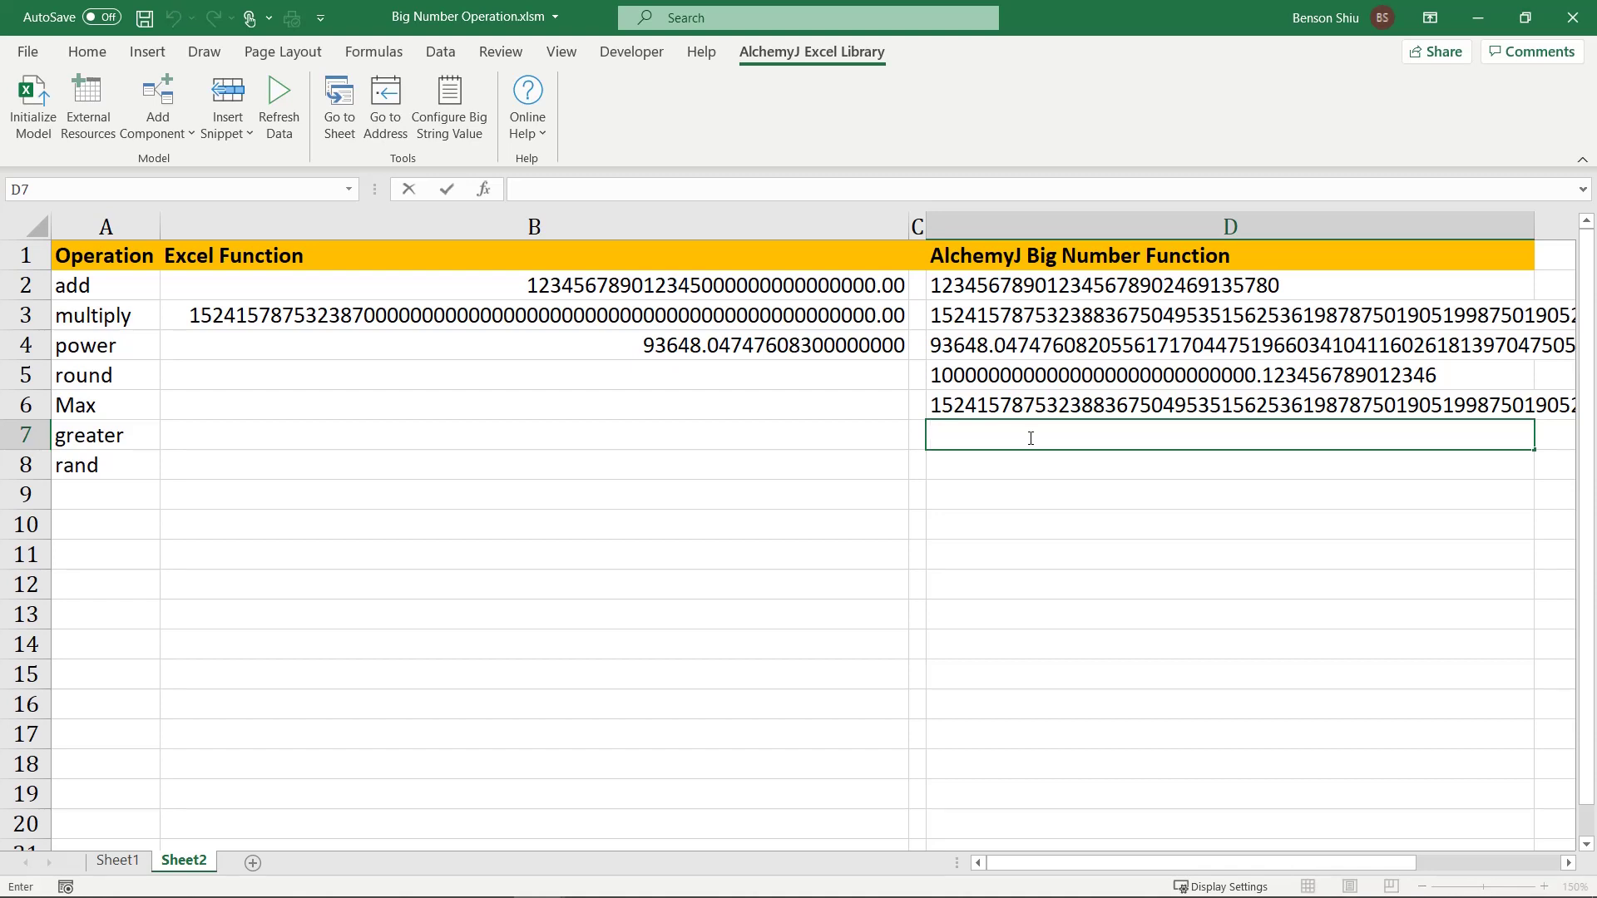
pyautogui.write('=aj')
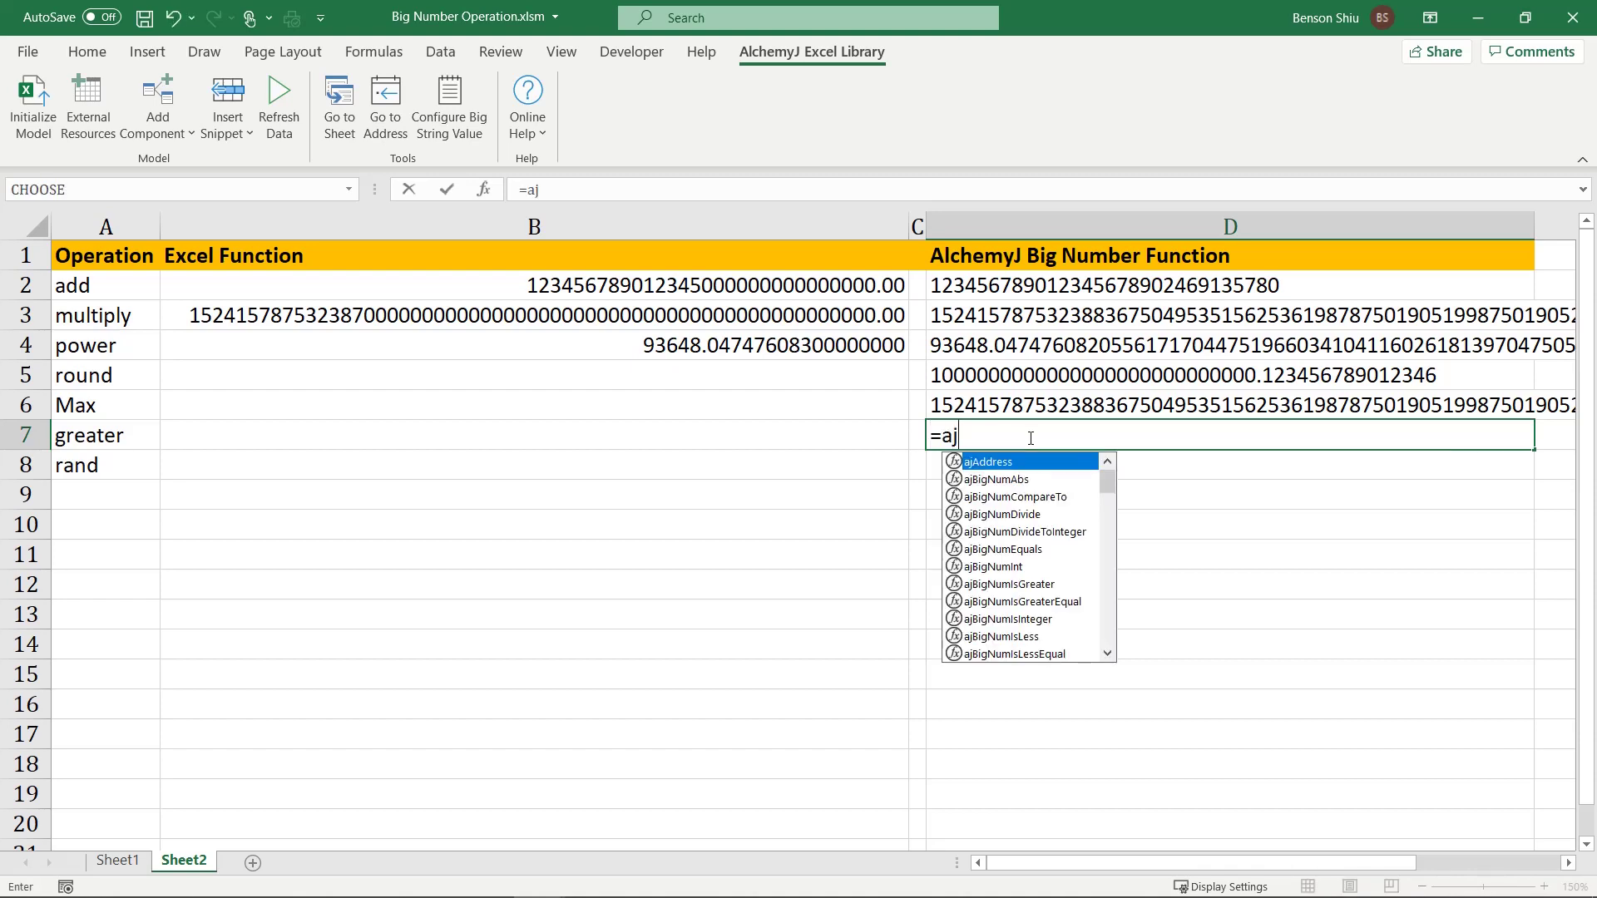
pyautogui.write('bignum')
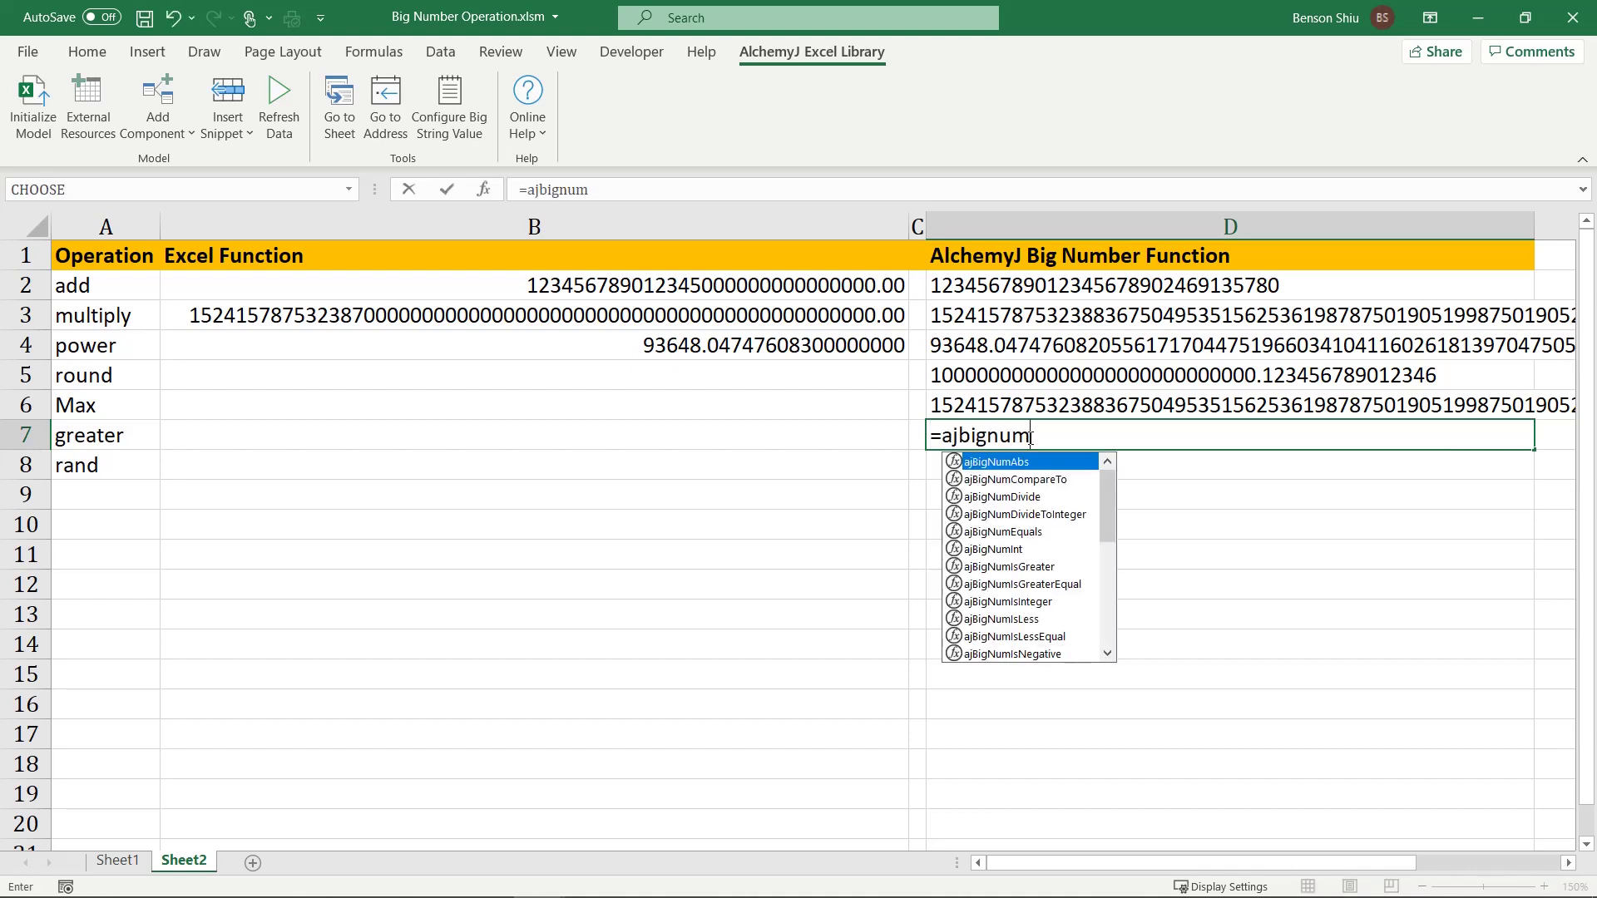
pyautogui.write('is')
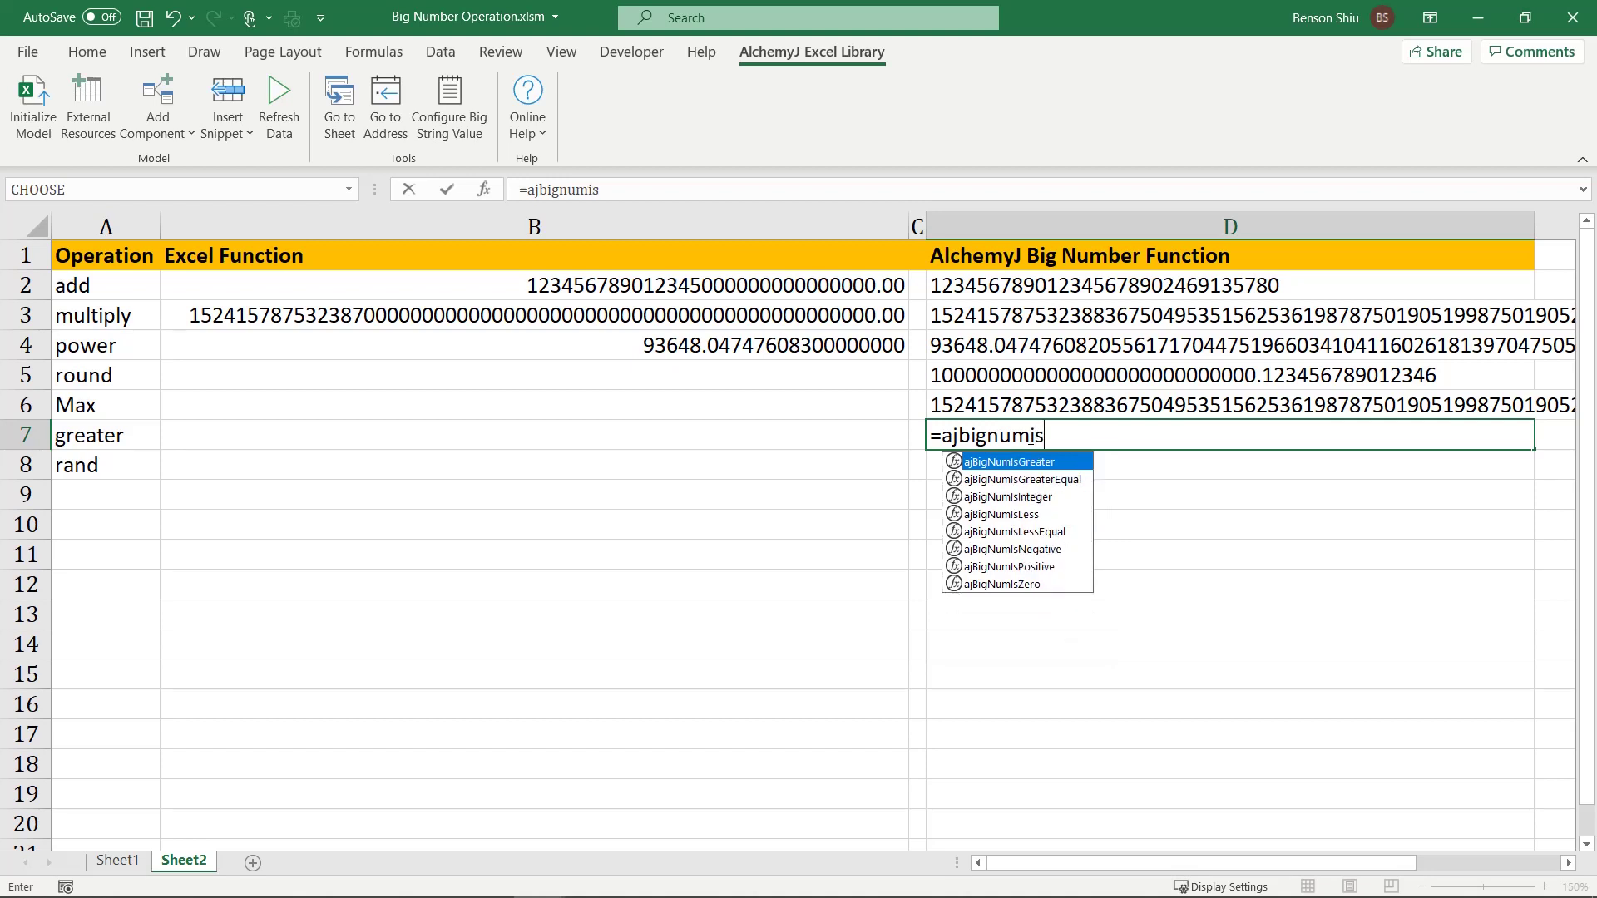
pyautogui.press('Tab')
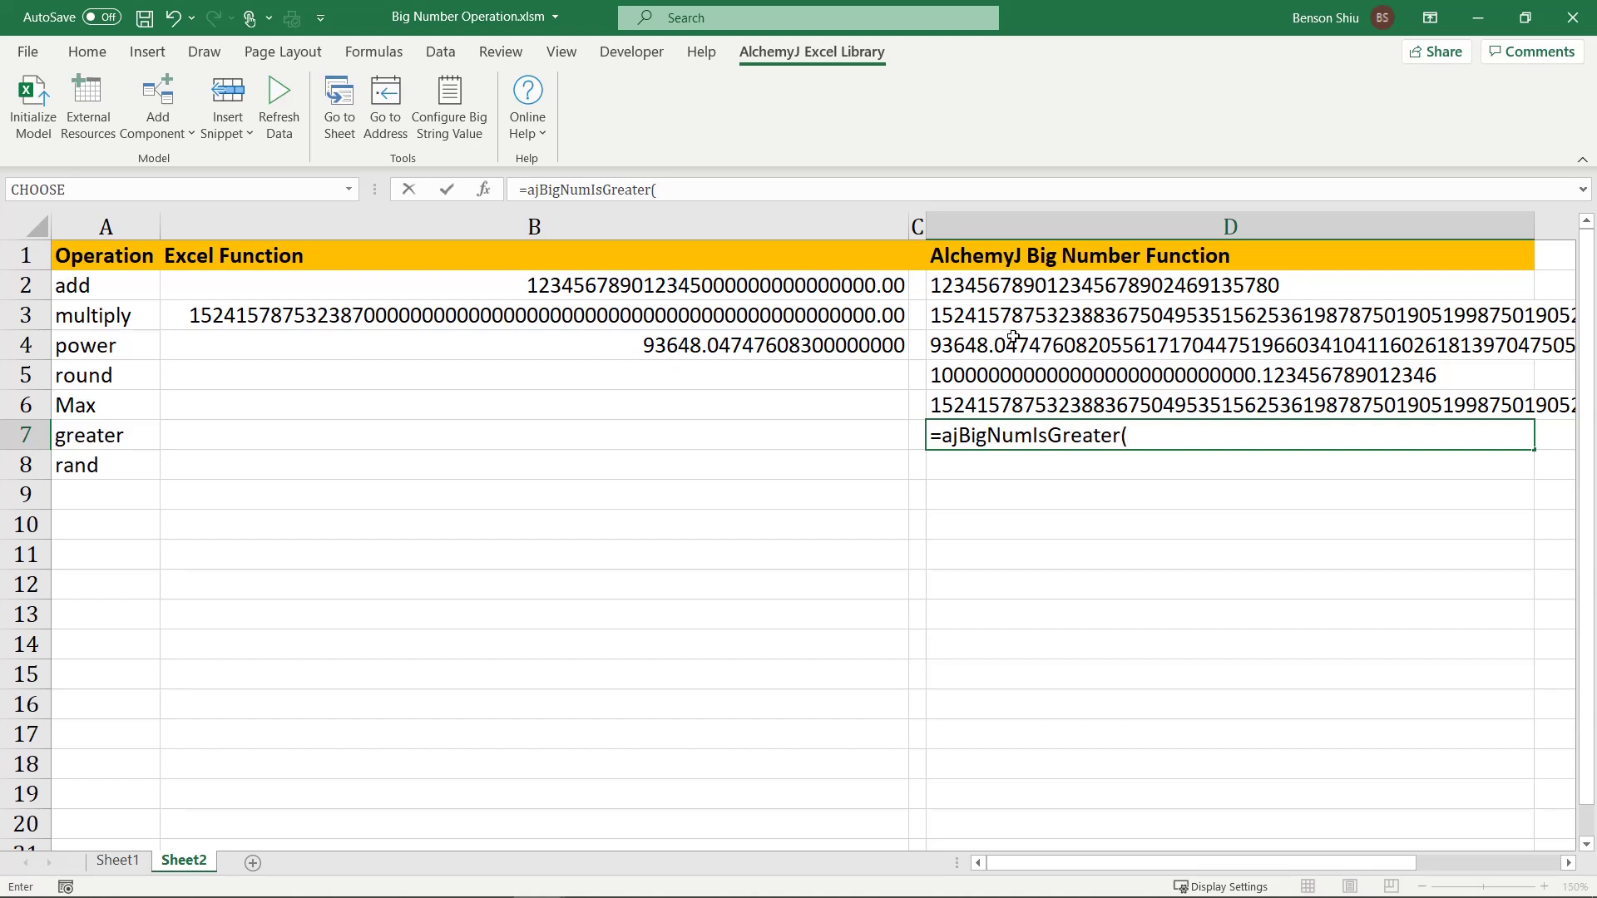
pyautogui.click(1016, 341)
pyautogui.write(',')
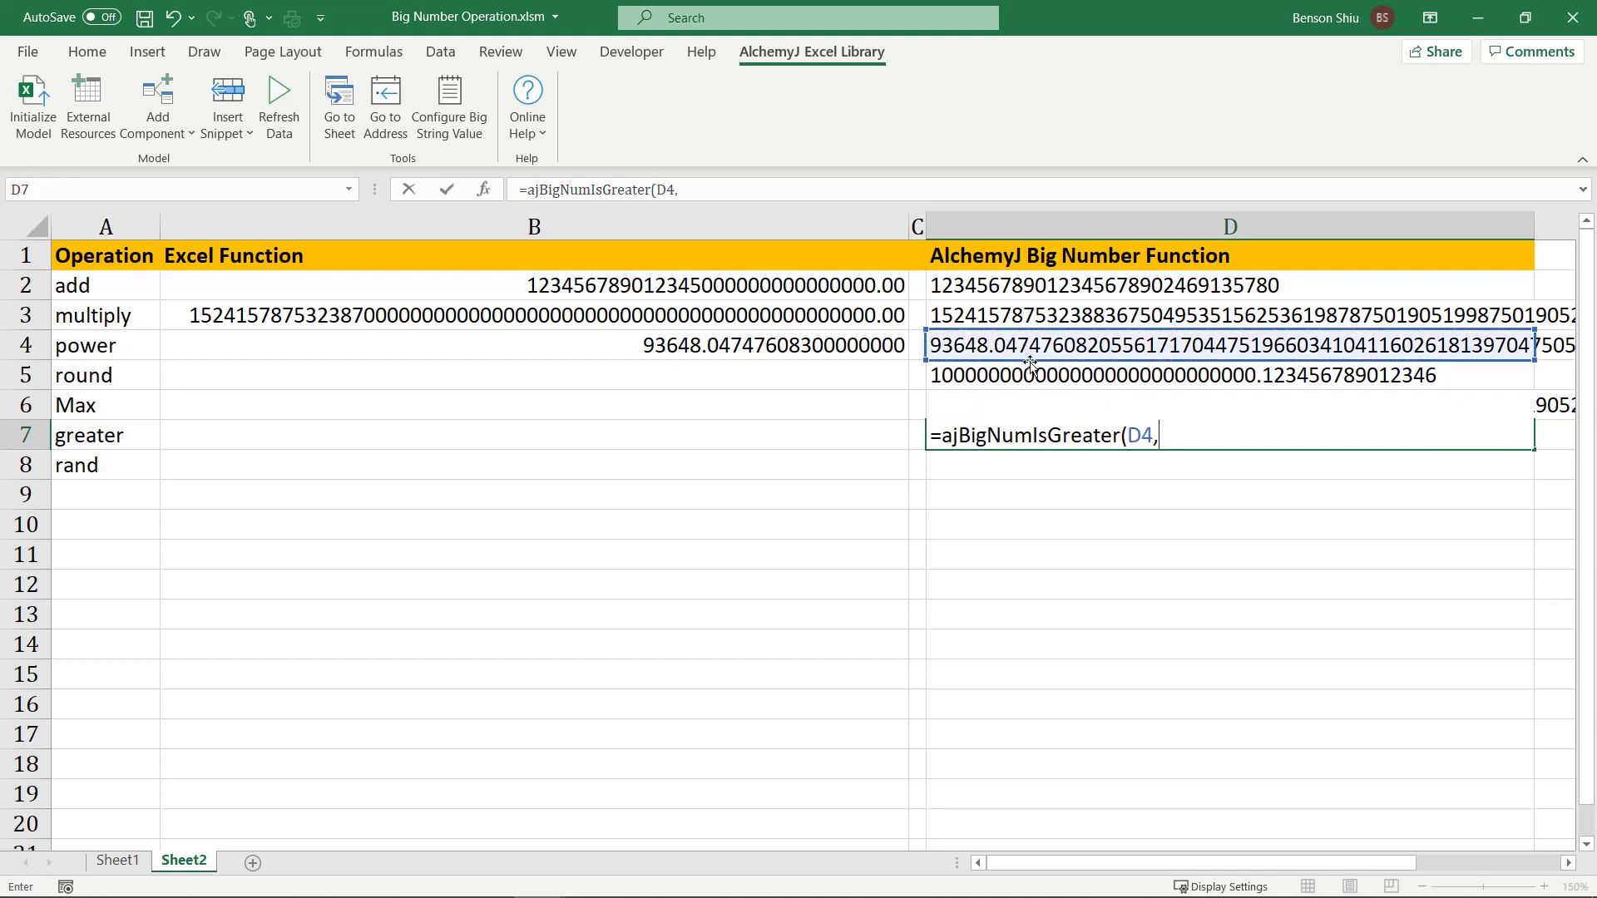
pyautogui.click(1026, 375)
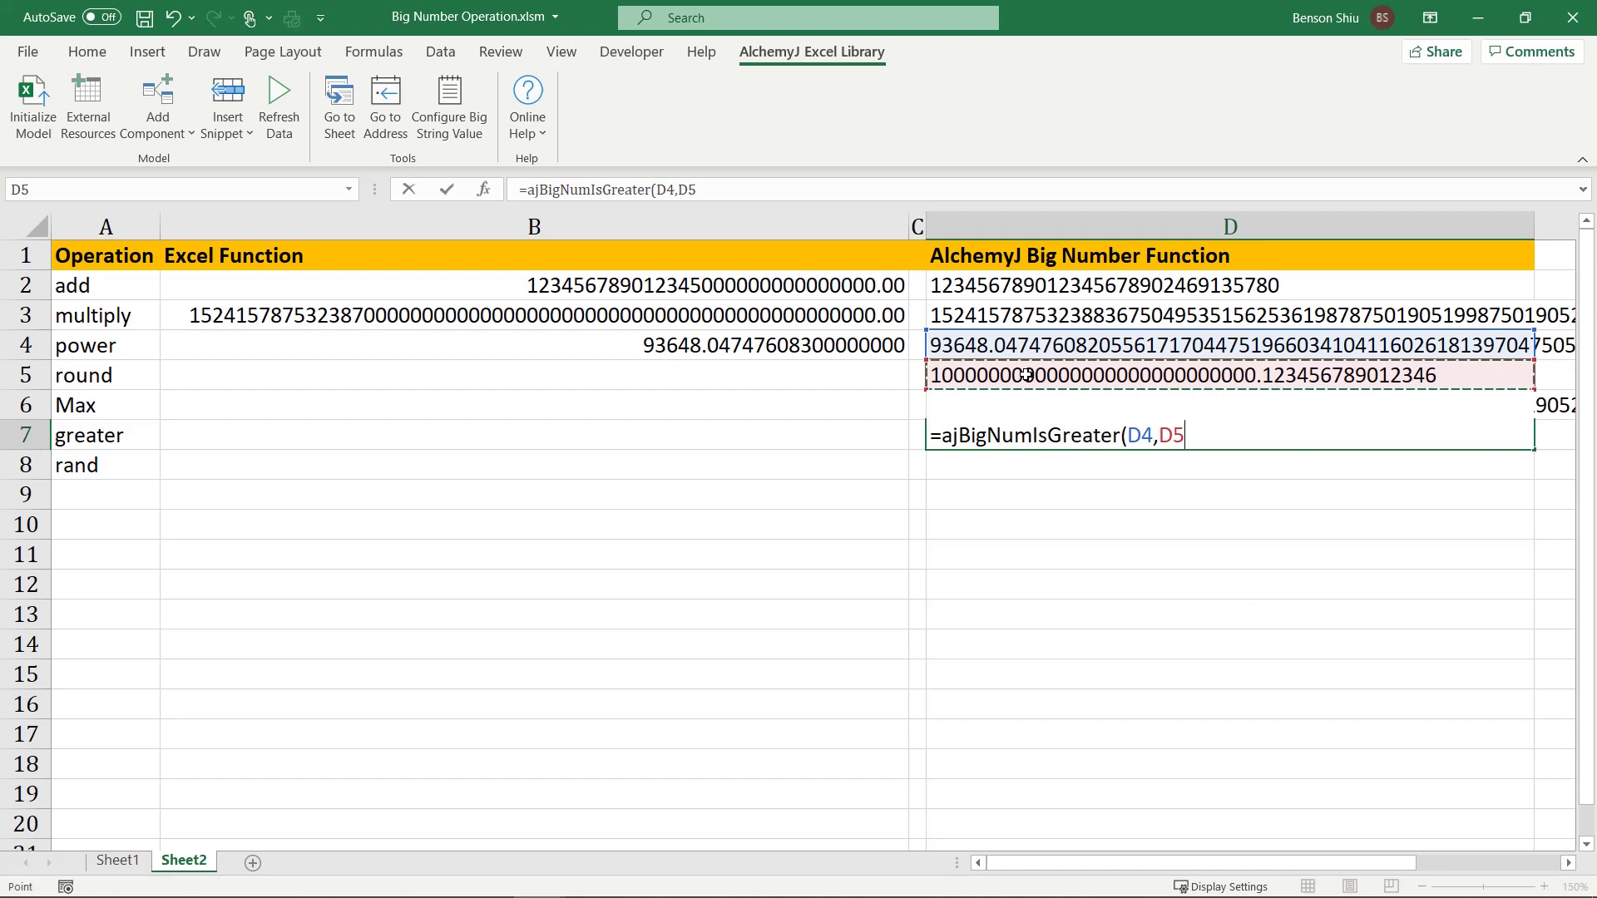
pyautogui.write(')')
pyautogui.press('Return')
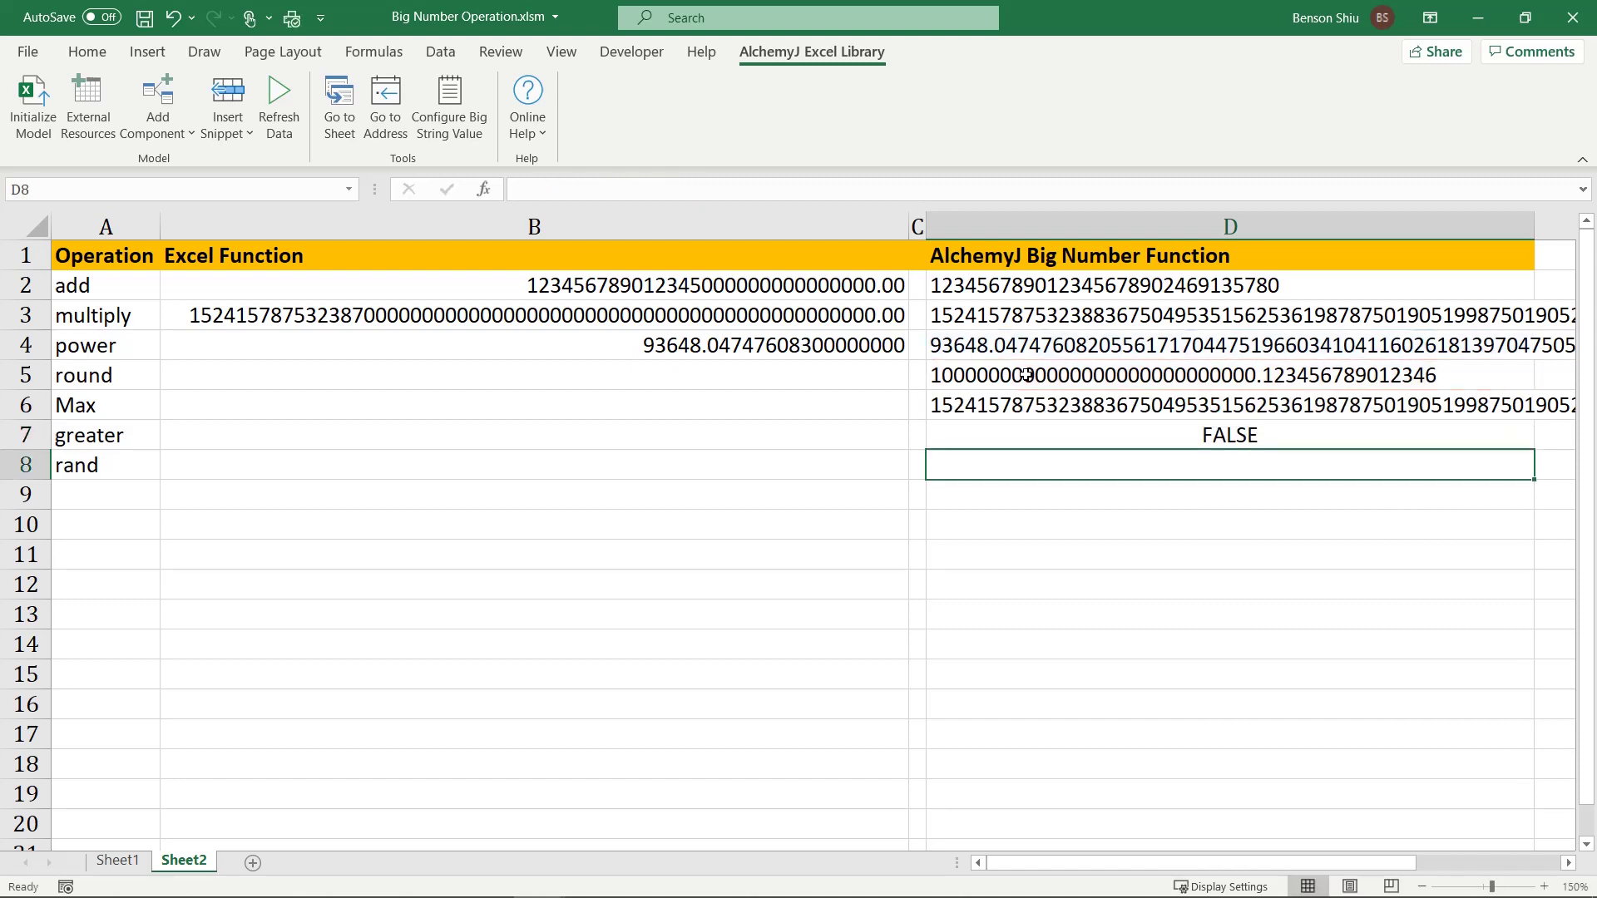
pyautogui.press('Up')
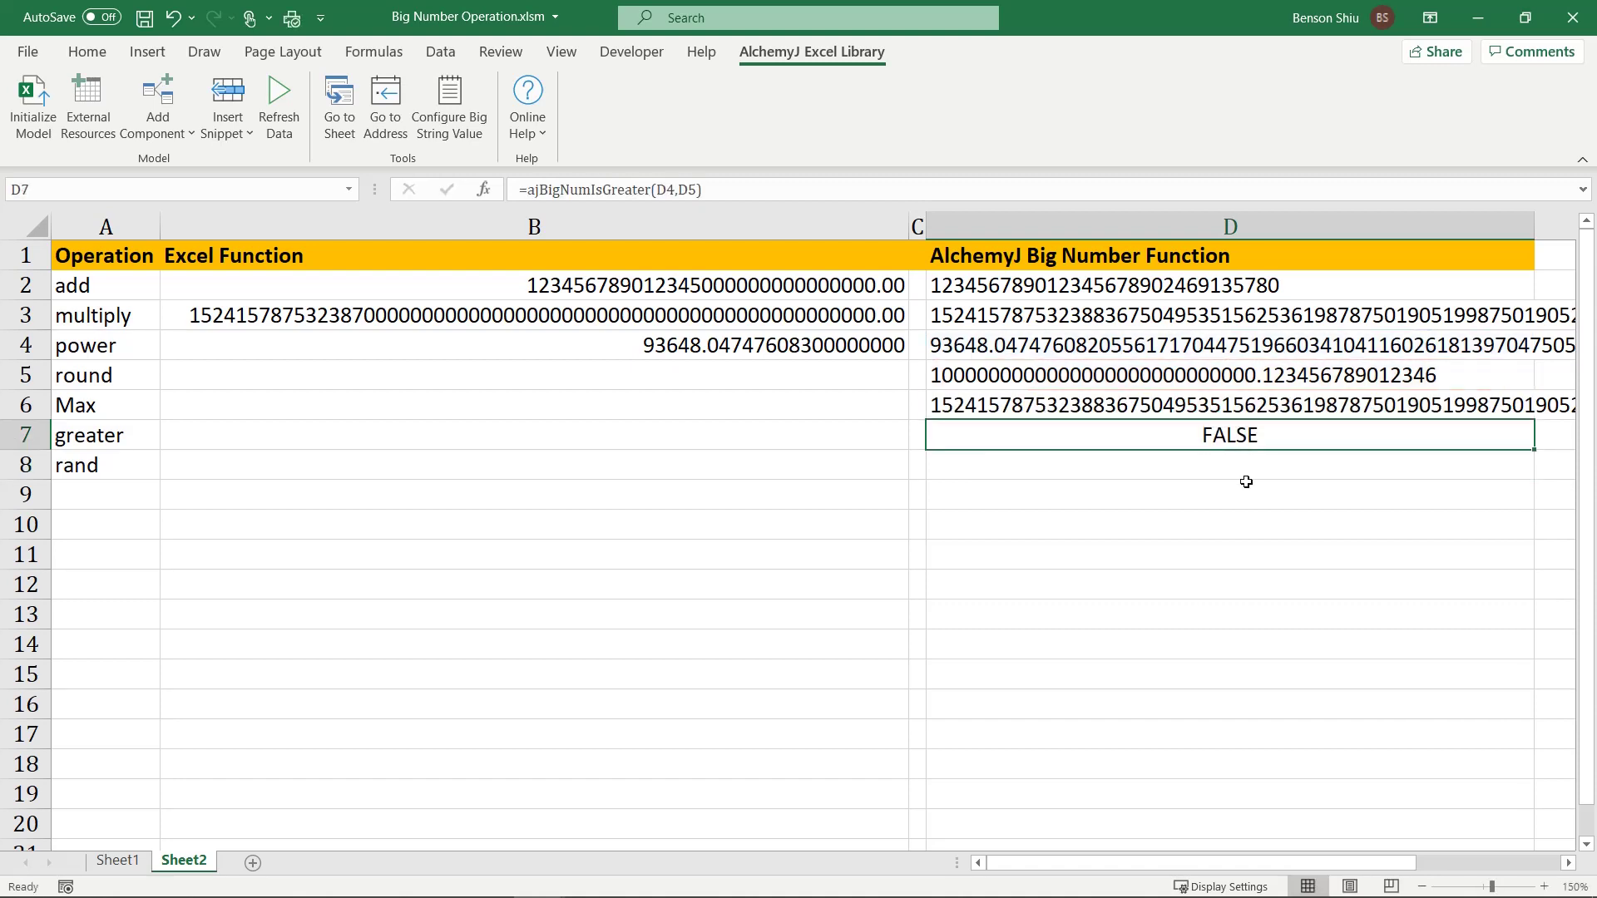
# Step: Enter the native =RAND() formula in B8
pyautogui.doubleClick(466, 463)
pyautogui.write('=')
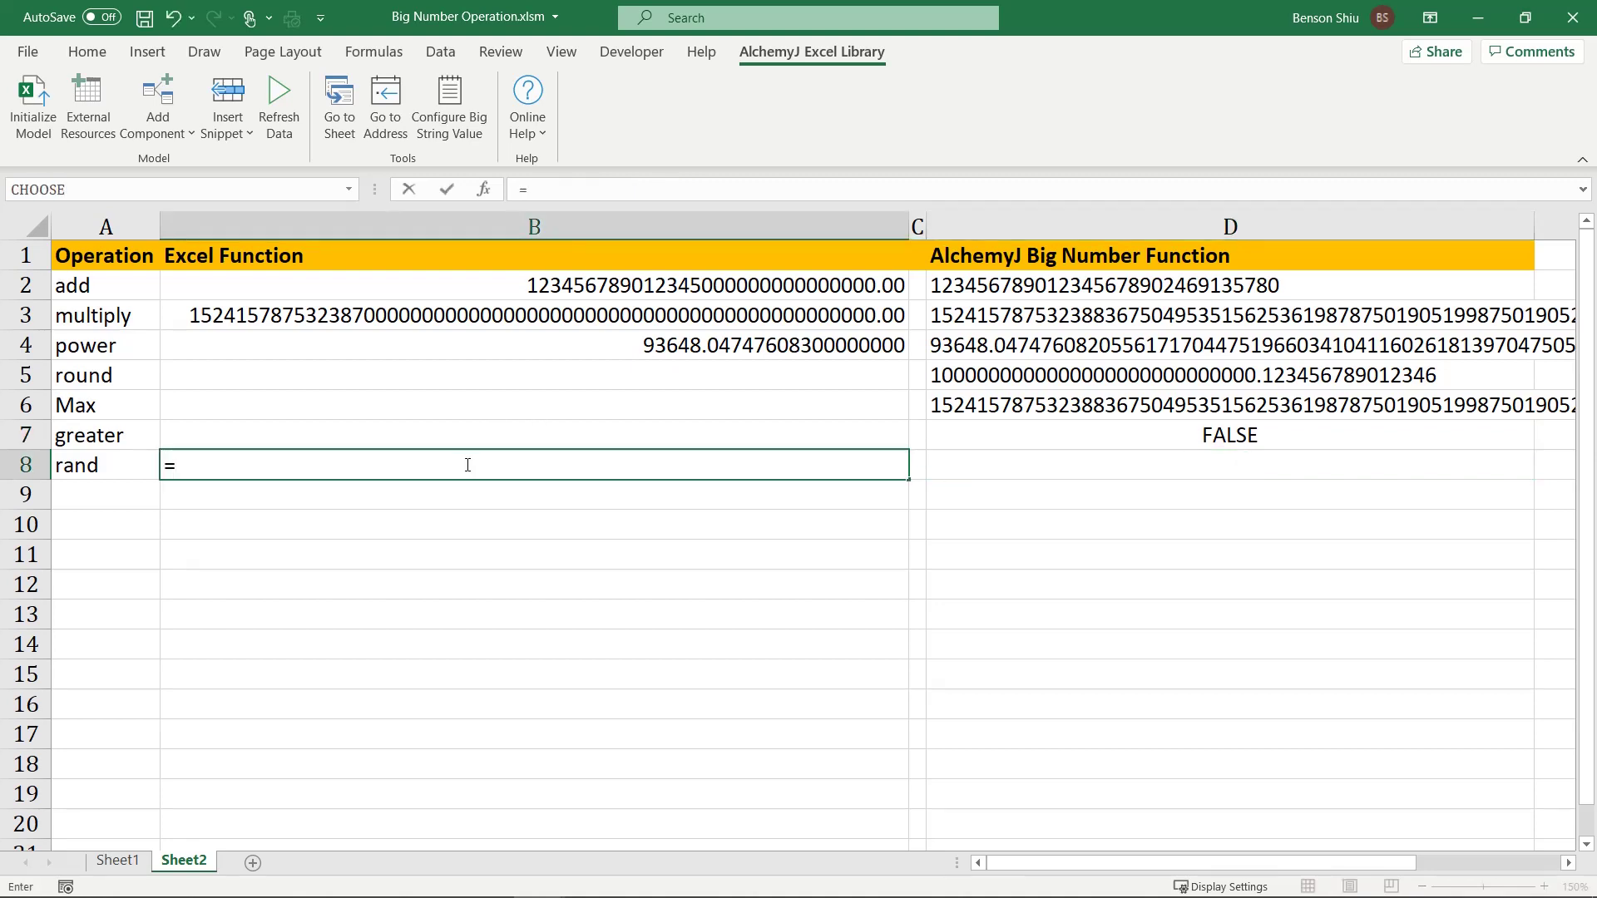
pyautogui.write('rand()')
pyautogui.press('Return')
pyautogui.click(467, 464)
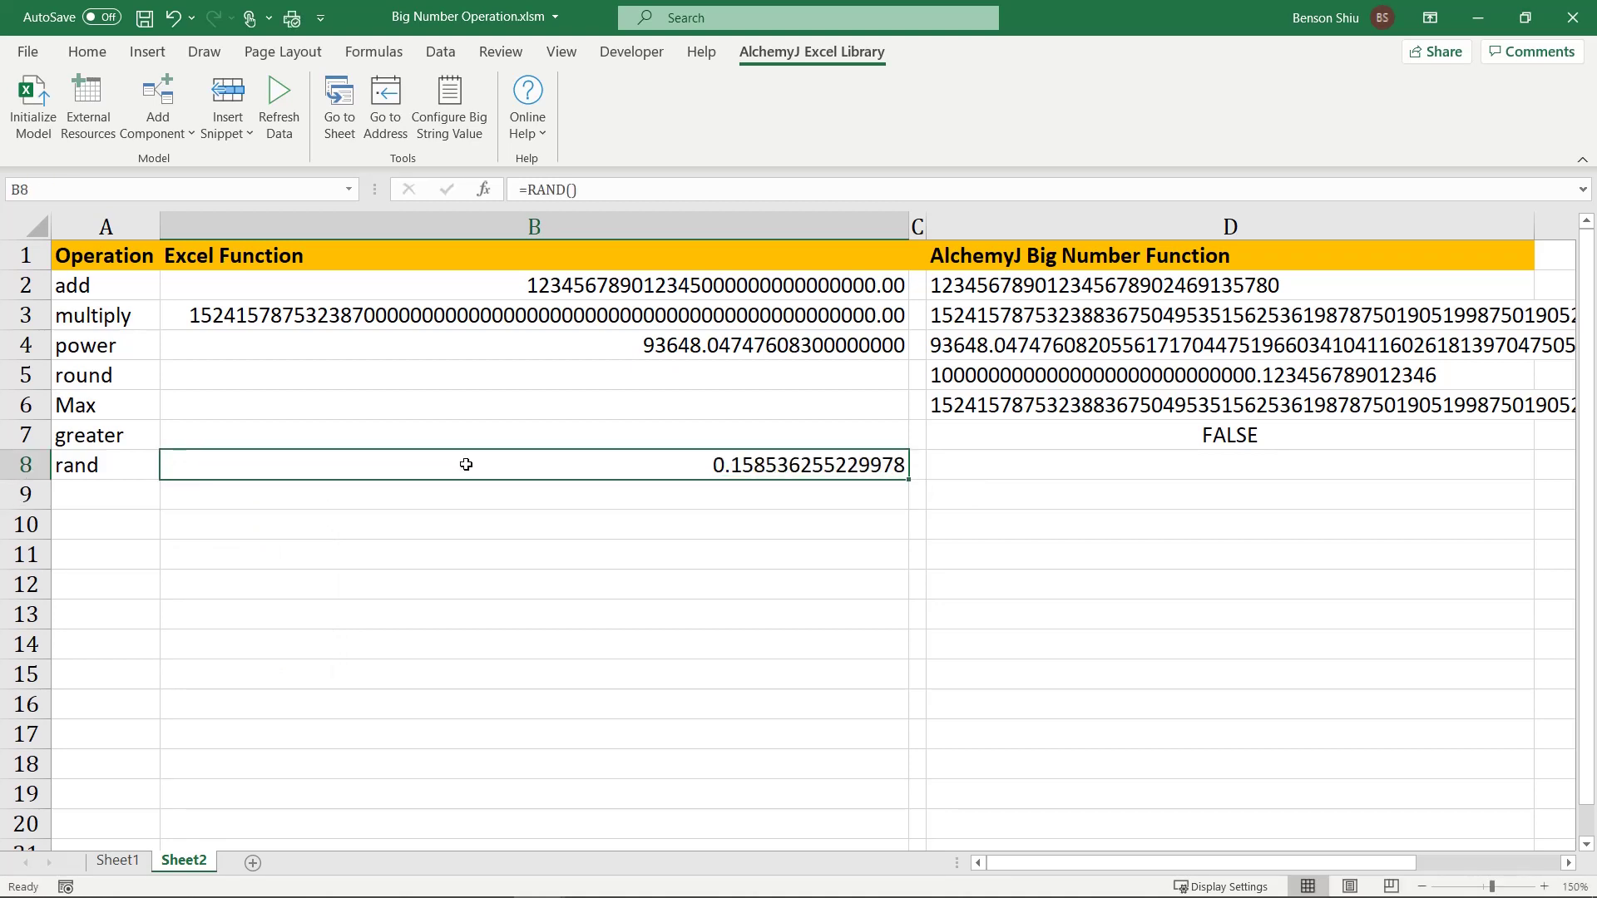
# Step: Enter =ajBigNumRand(30) in D8 for a 30-digit random number
pyautogui.press('Right')
pyautogui.press('Right')
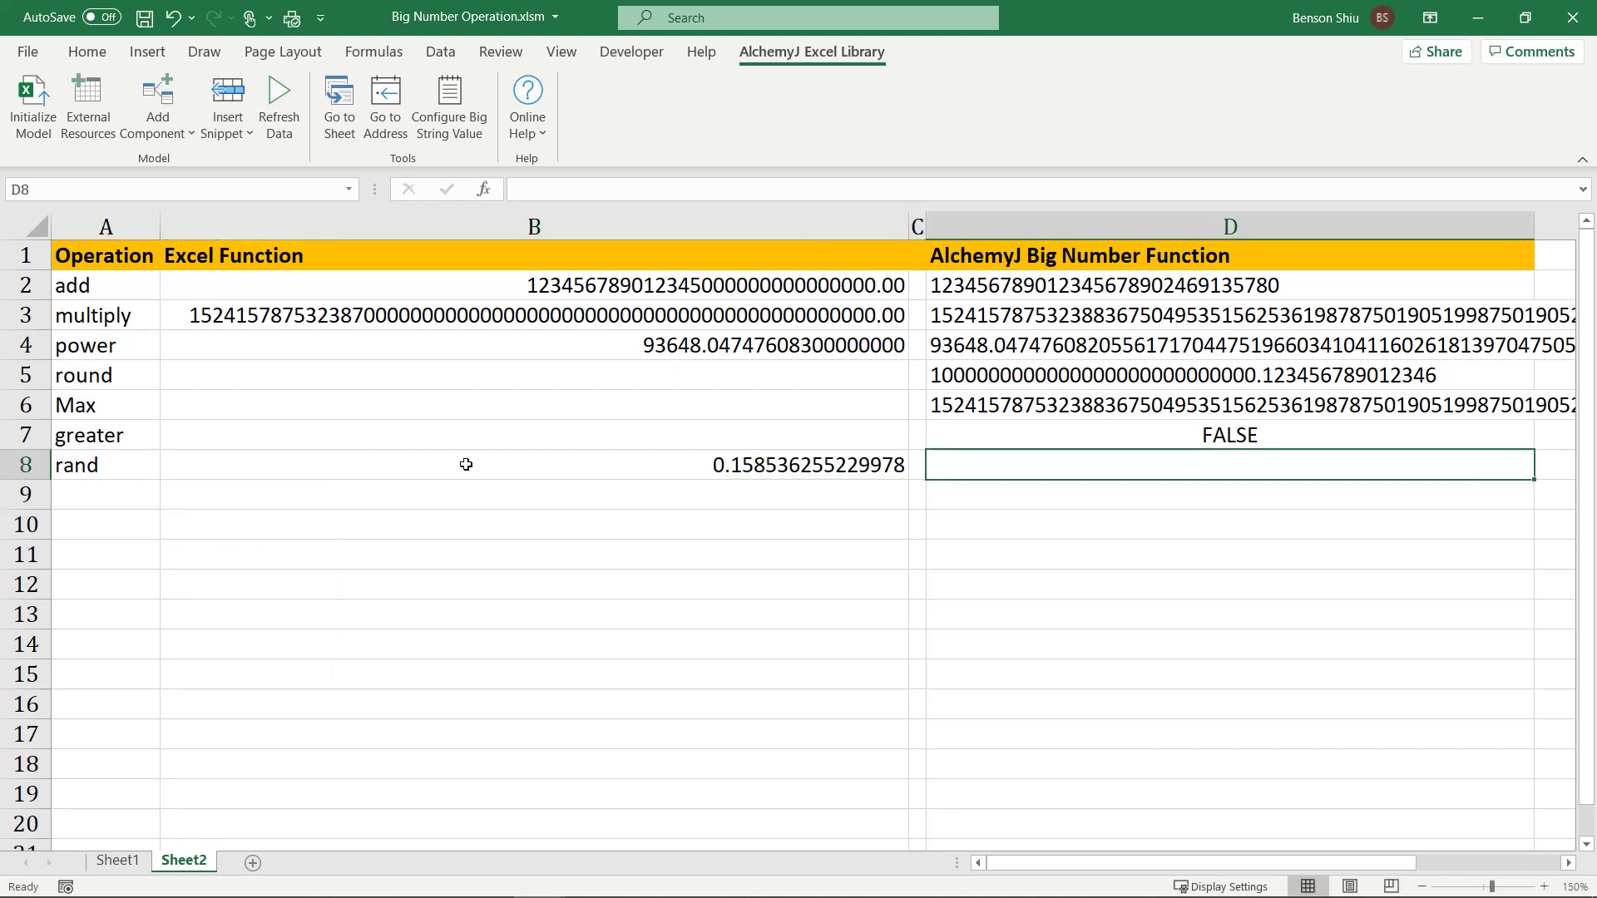
pyautogui.write('=aj')
pyautogui.write('bignu')
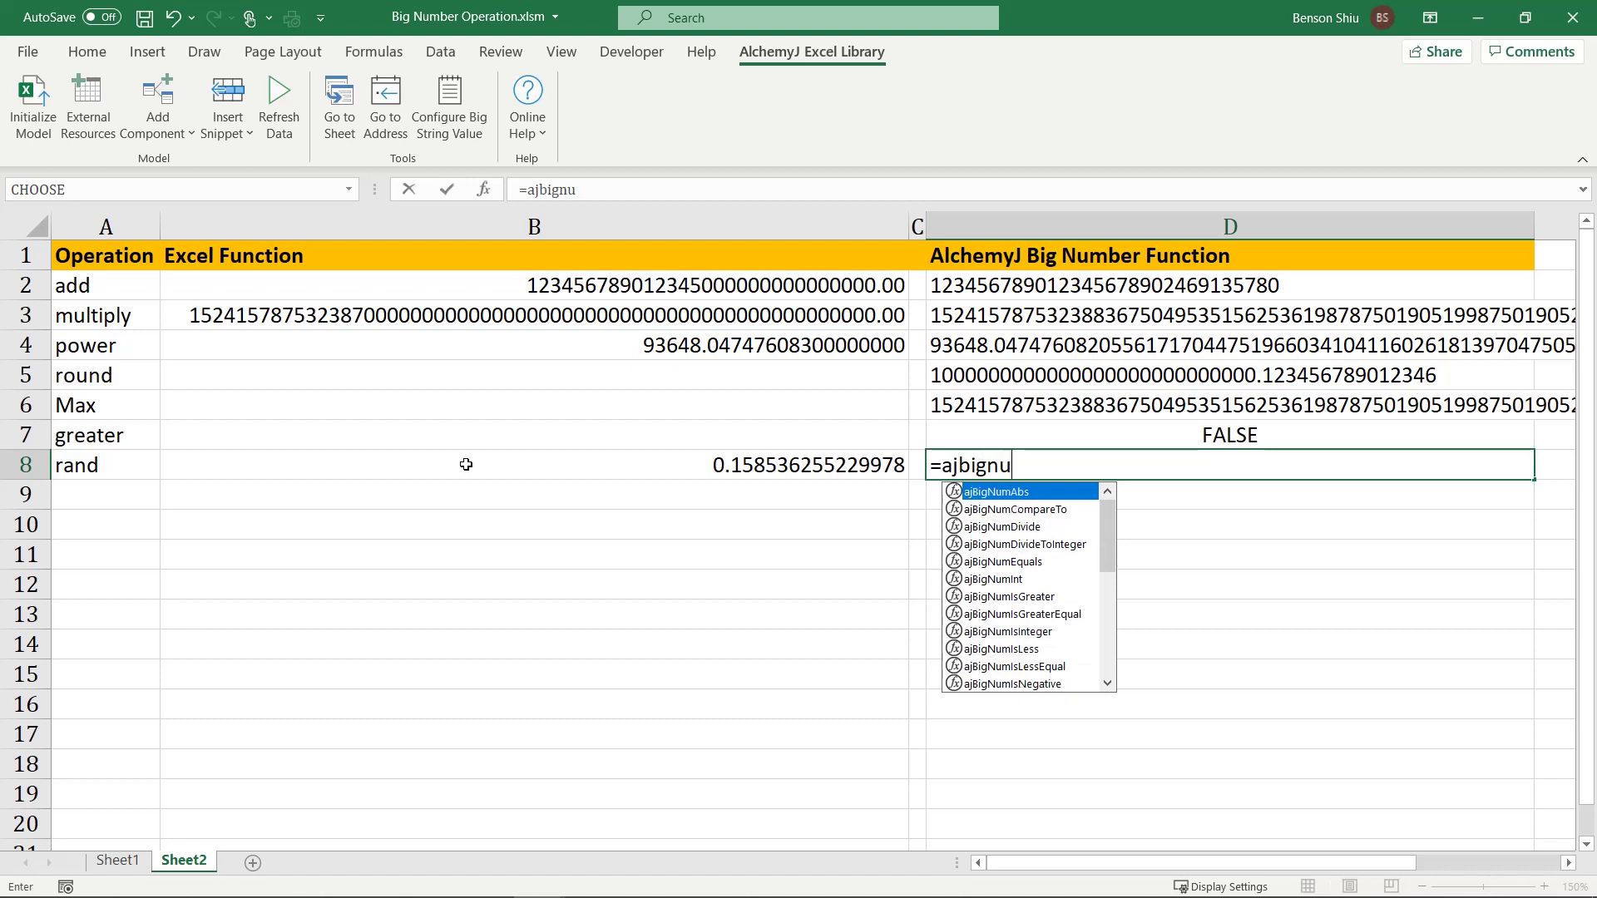
pyautogui.write('mran')
pyautogui.press('Tab')
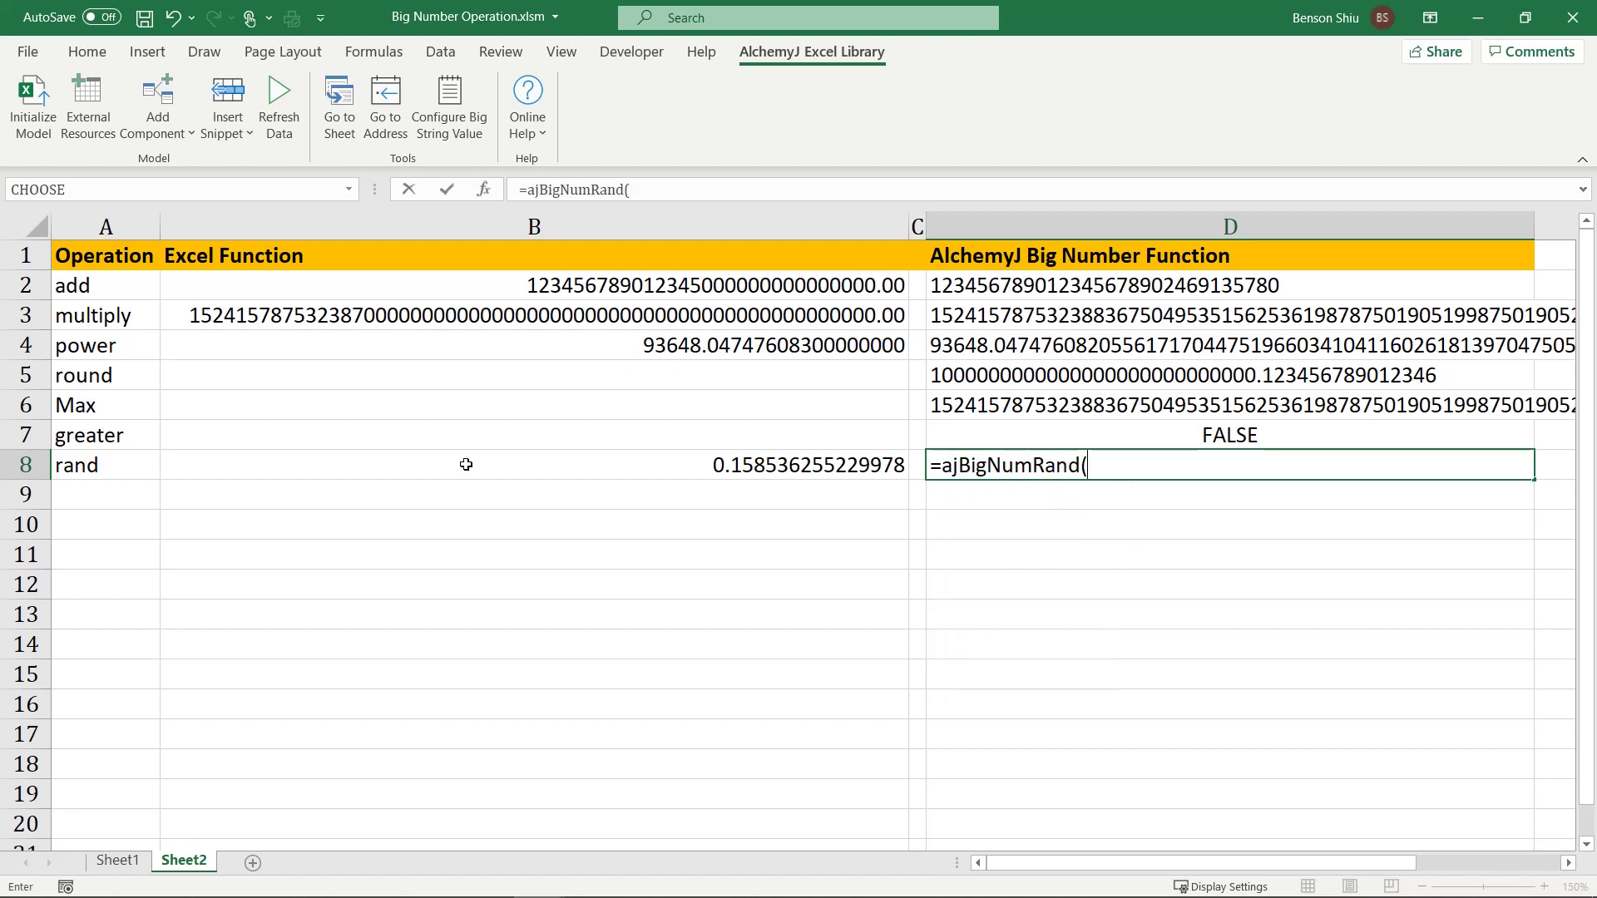
pyautogui.write('30)')
pyautogui.press('Return')
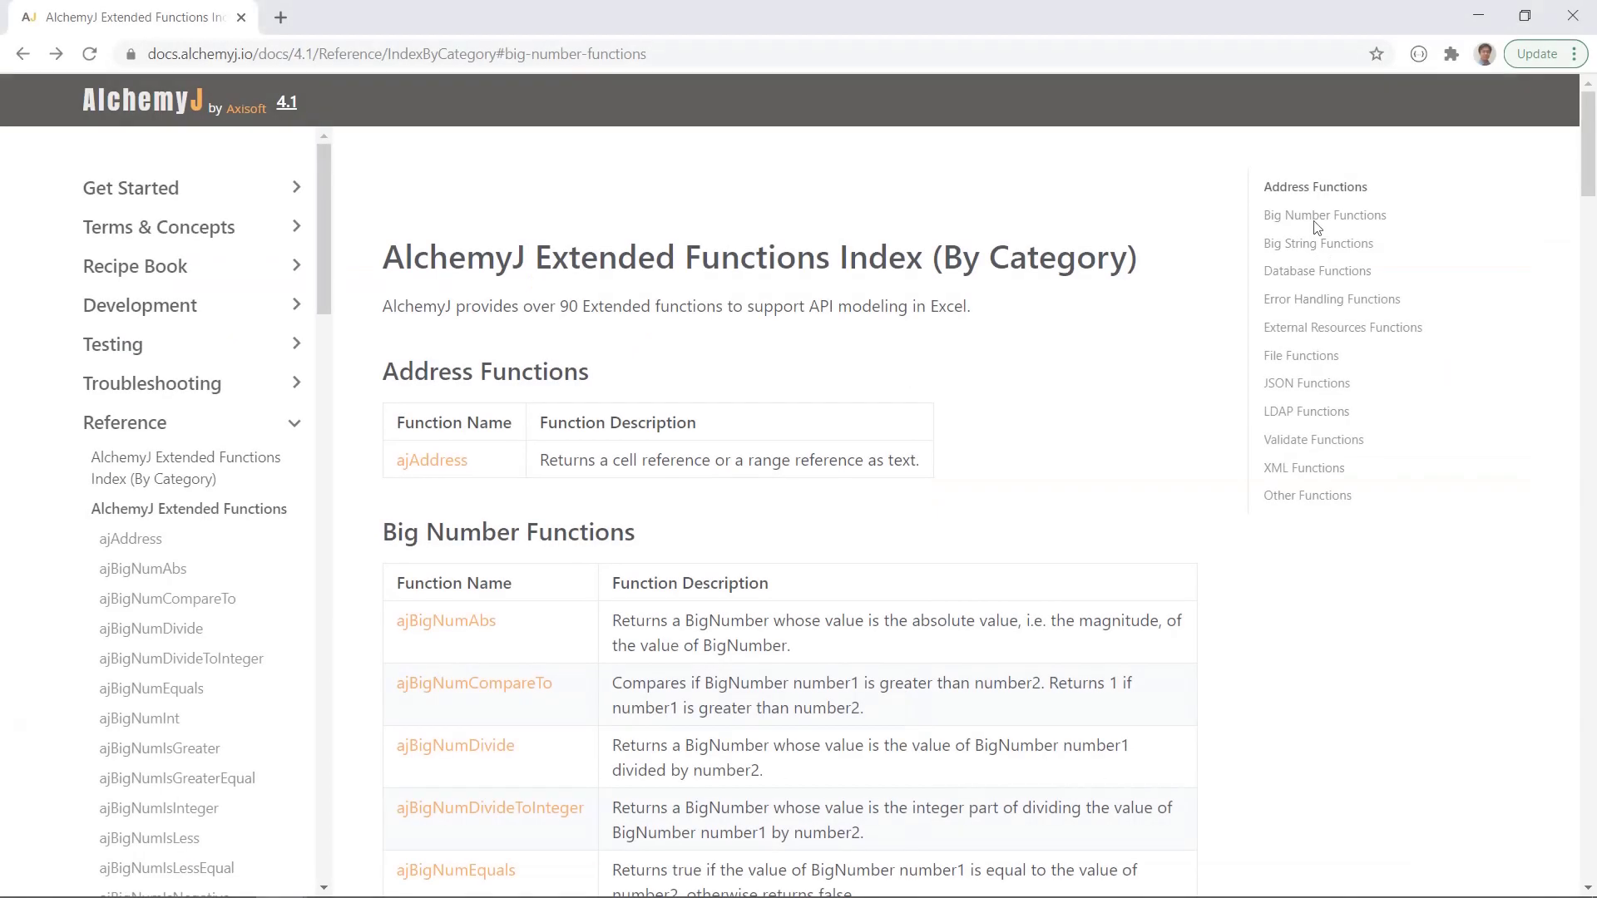
# Step: Open the ajBigNumCompareTo page under Big Number Functions and scroll to its Example and error scenarios
pyautogui.click(1326, 215)
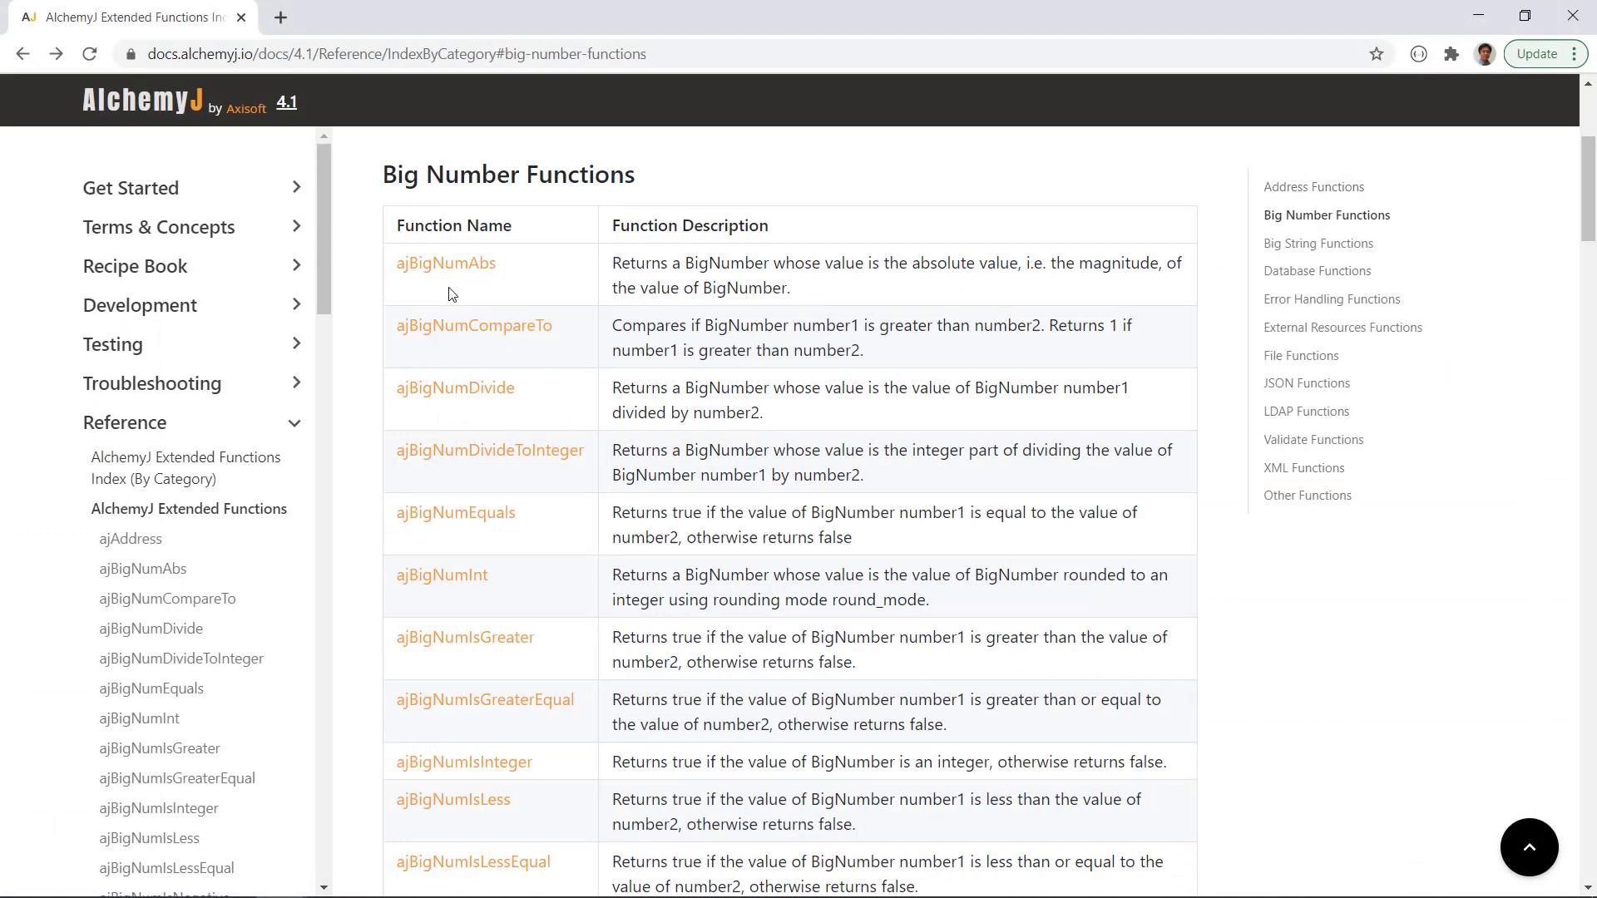
pyautogui.click(457, 329)
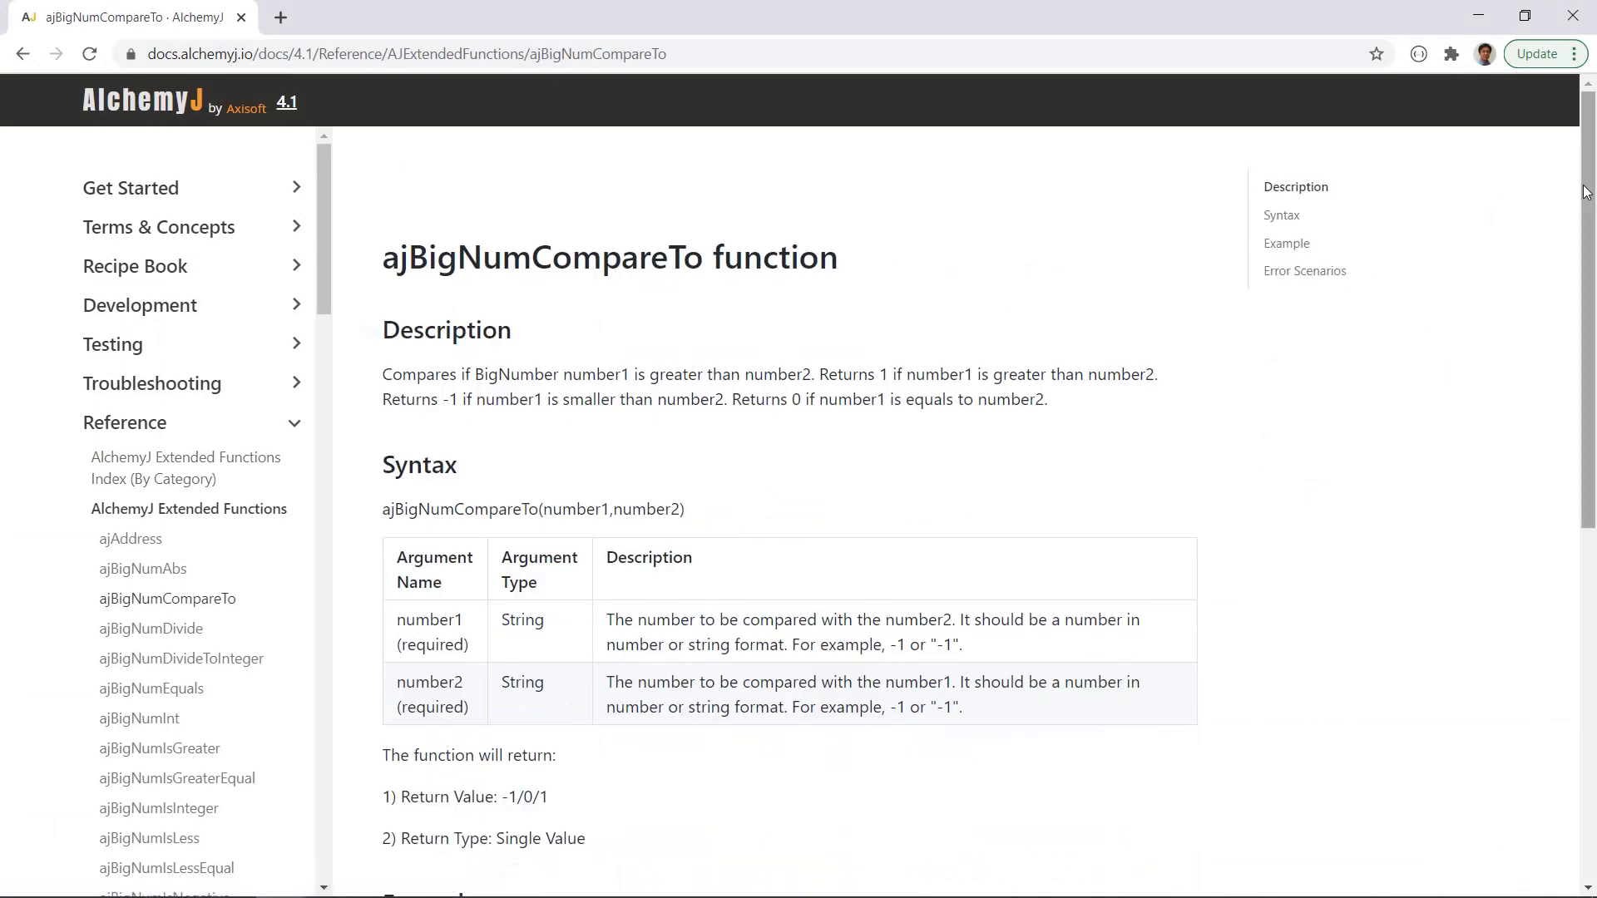
pyautogui.scroll(-3, 1572, 326)
pyautogui.moveTo(1586, 329); pyautogui.dragTo(1589, 478)
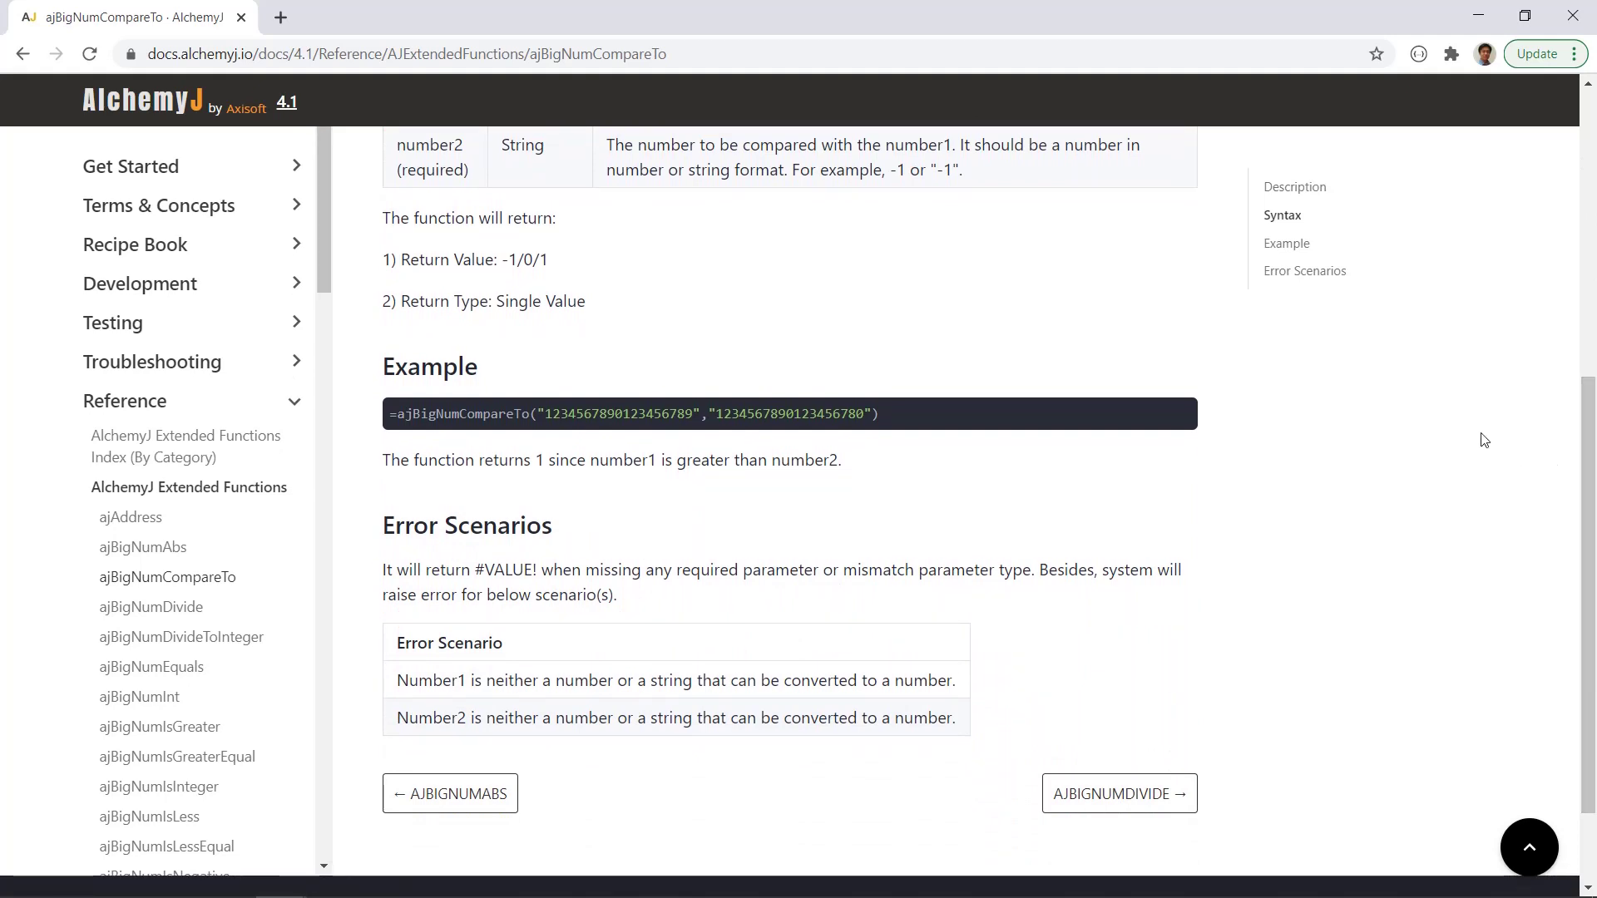
pyautogui.scroll(-1, 1485, 440)
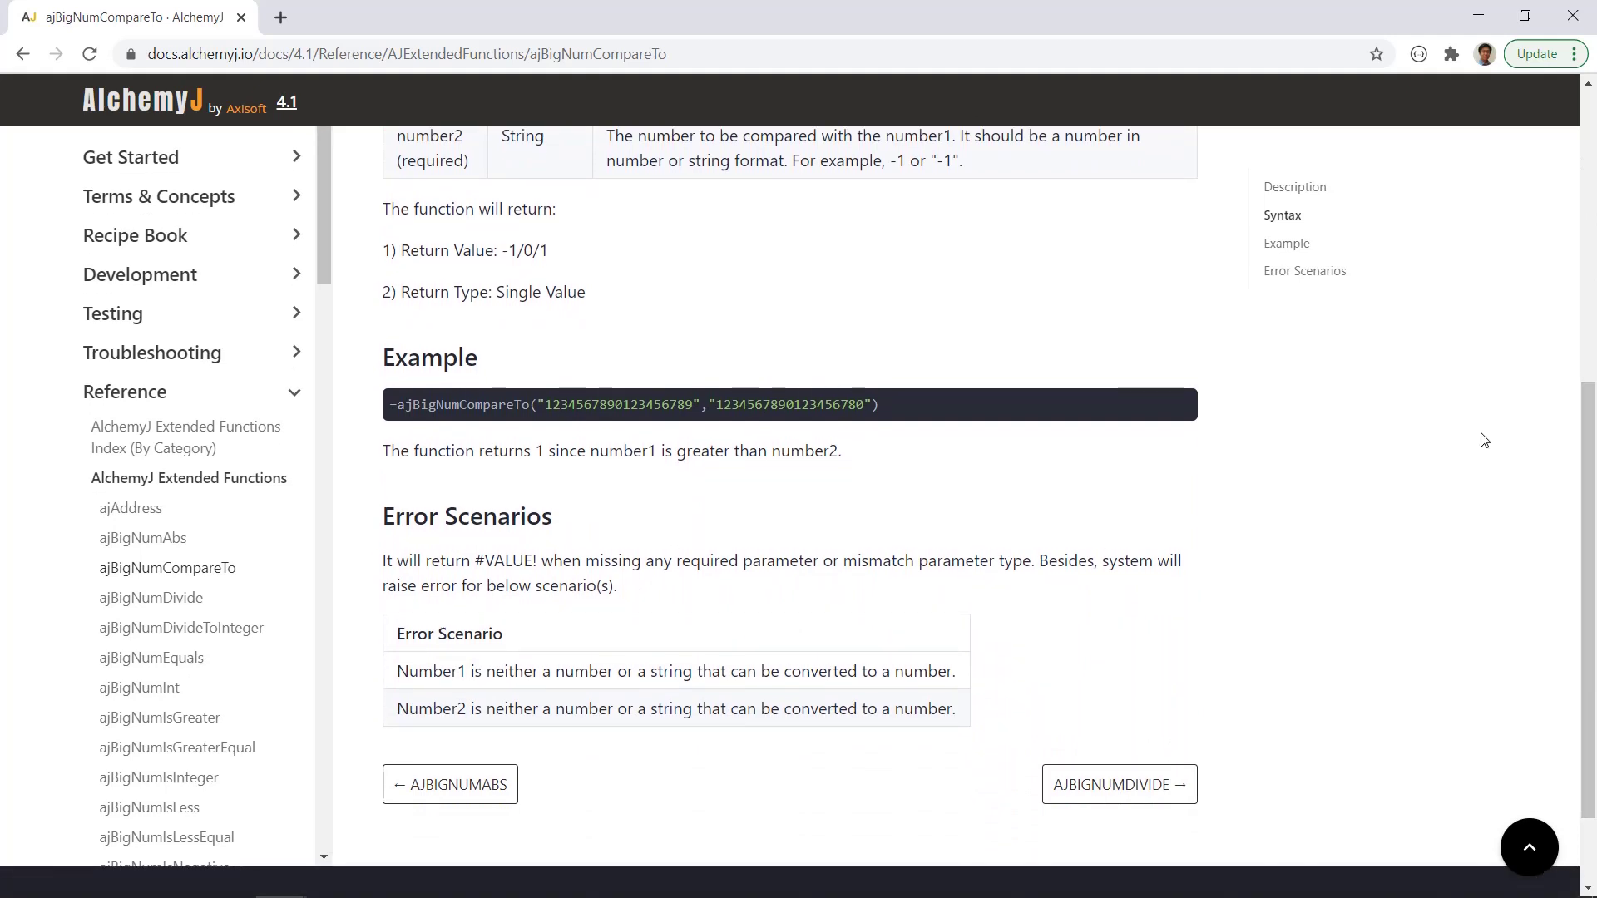